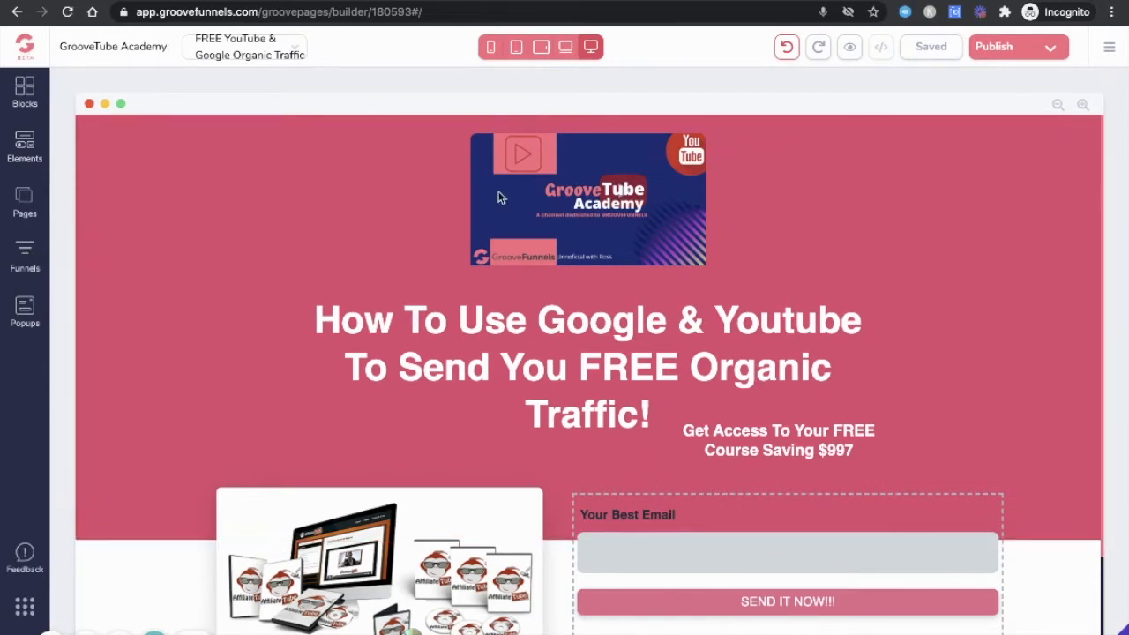
Step: Open Funnel 1's page list and display its demo 1 page
{"action": "left_click", "coordinate": [23, 256]}
{"action": "left_click", "coordinate": [104, 161]}
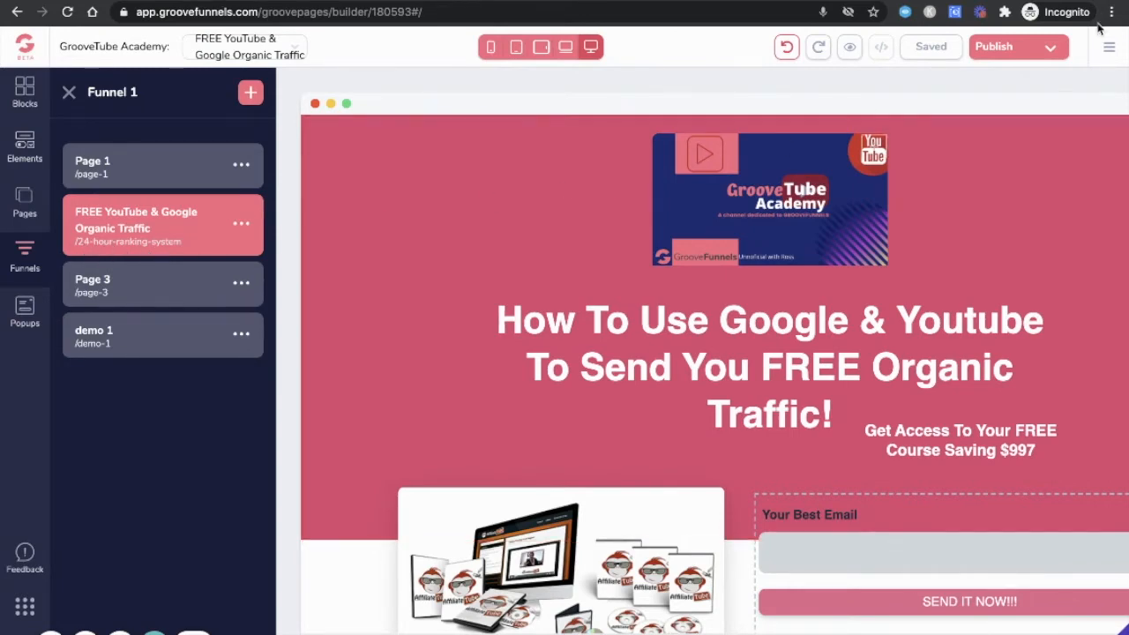
{"action": "left_click", "coordinate": [1113, 48]}
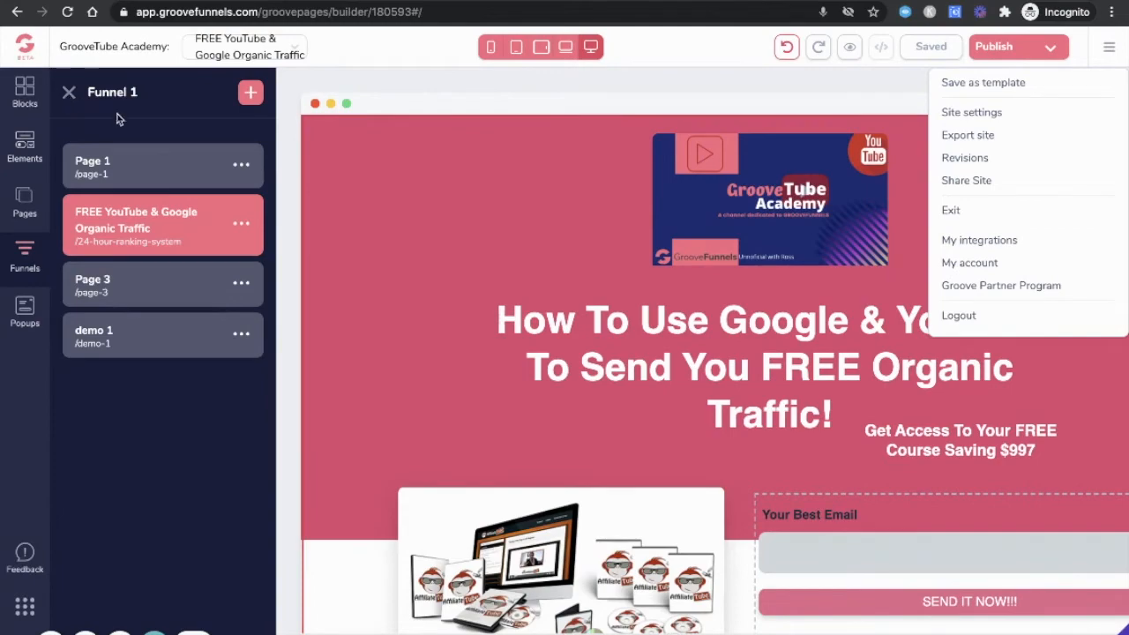
{"action": "left_click", "coordinate": [163, 342]}
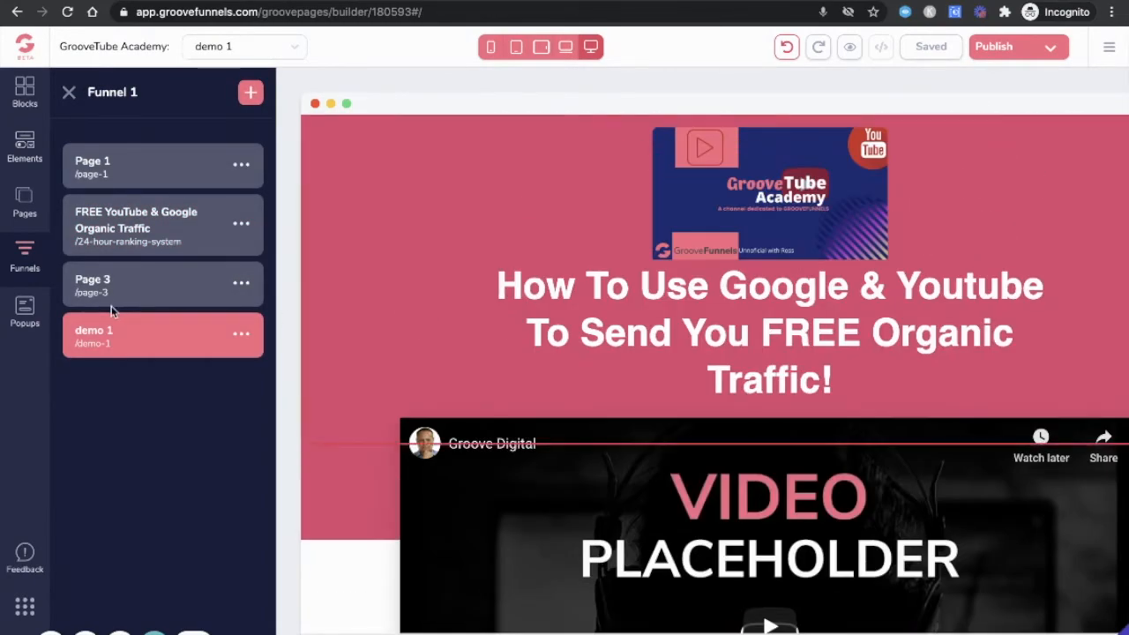
Step: Add a new page to Funnel 1 from the saved FREE YouTube & Google Organic Traffic template
{"action": "left_click", "coordinate": [250, 94]}
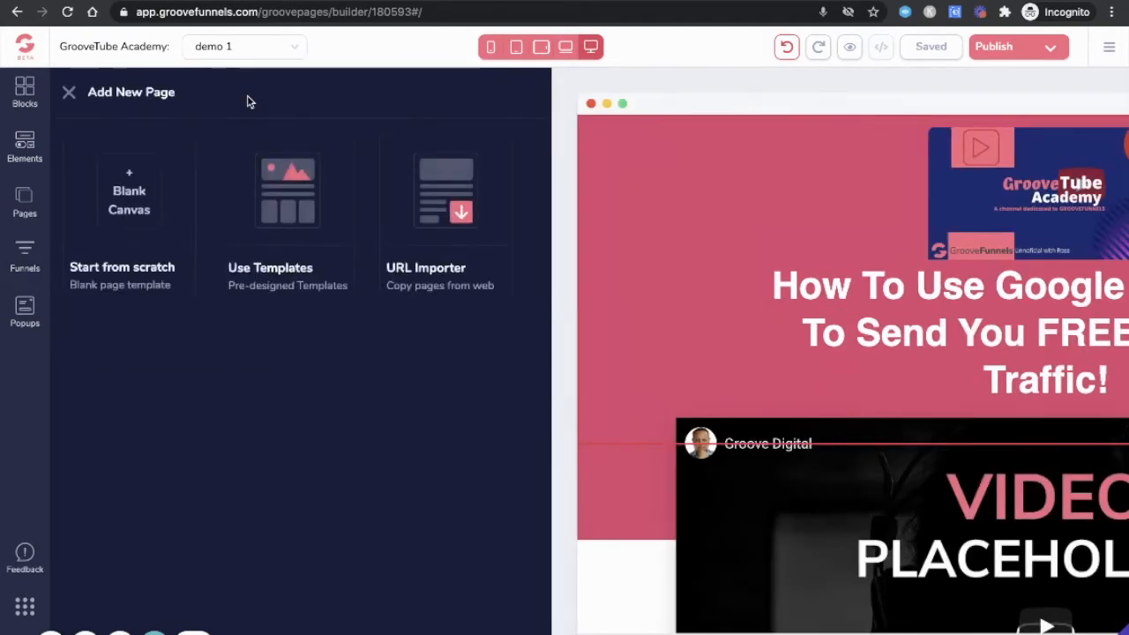
{"action": "left_click", "coordinate": [282, 200]}
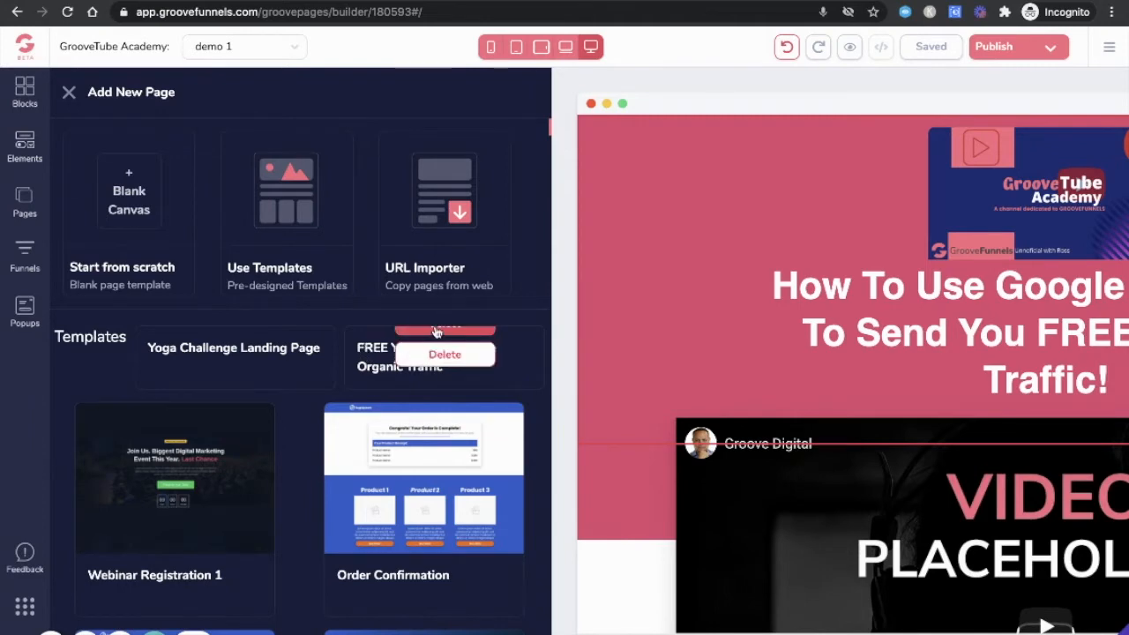
{"action": "left_click", "coordinate": [436, 330]}
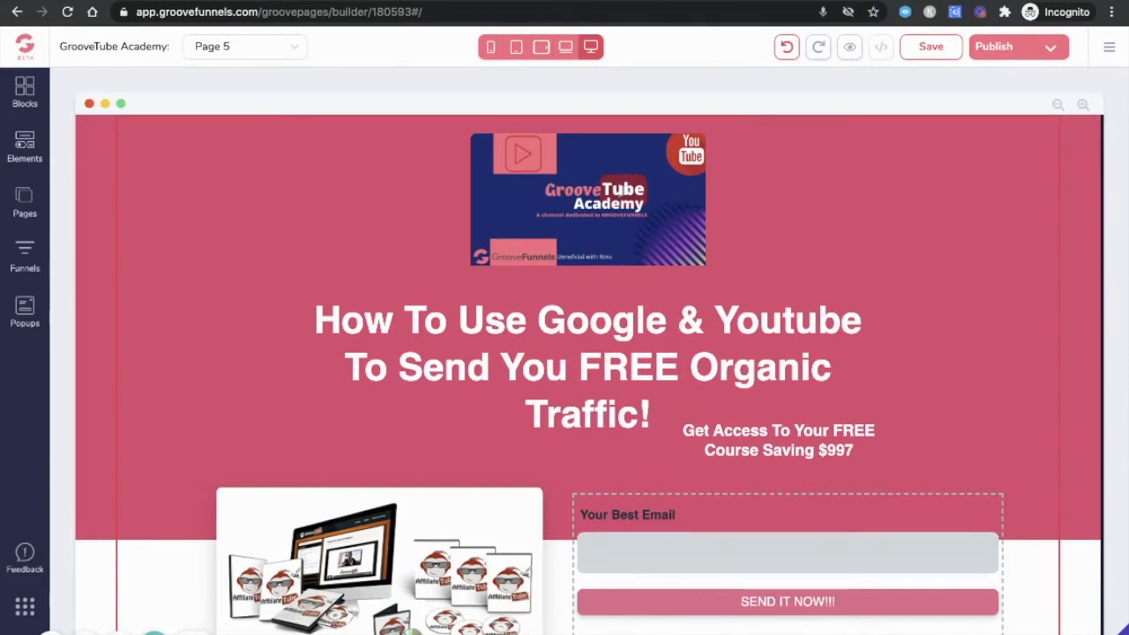
Step: Open the settings of Page 5 in Funnel 1 and rename it as Thank You Page
{"action": "left_click", "coordinate": [24, 259]}
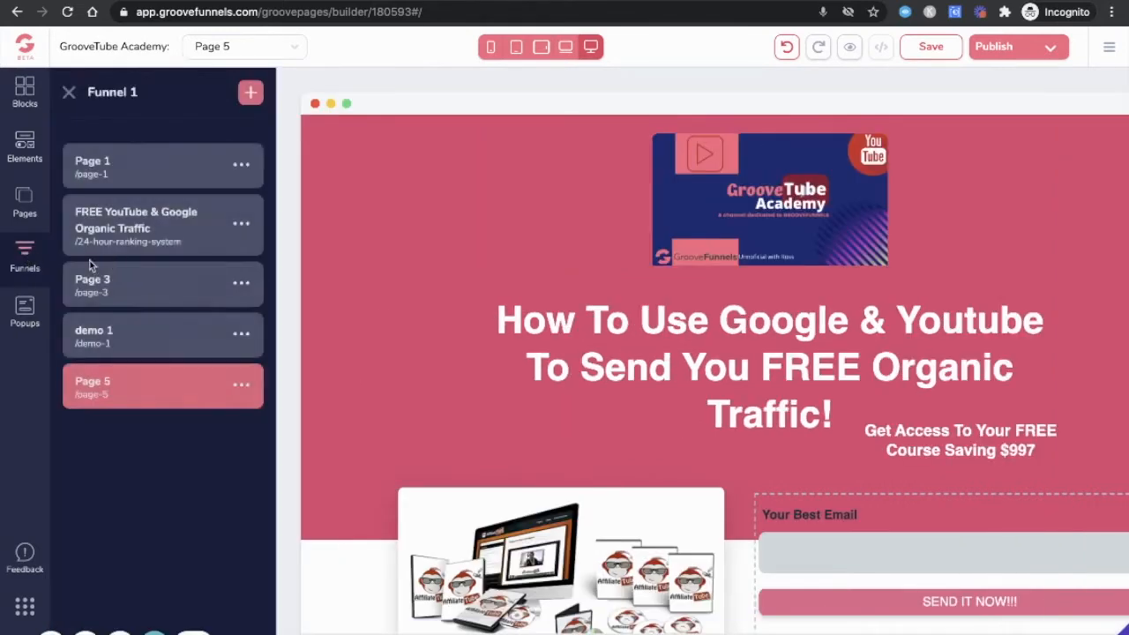
{"action": "left_click", "coordinate": [241, 385]}
{"action": "left_click", "coordinate": [129, 429]}
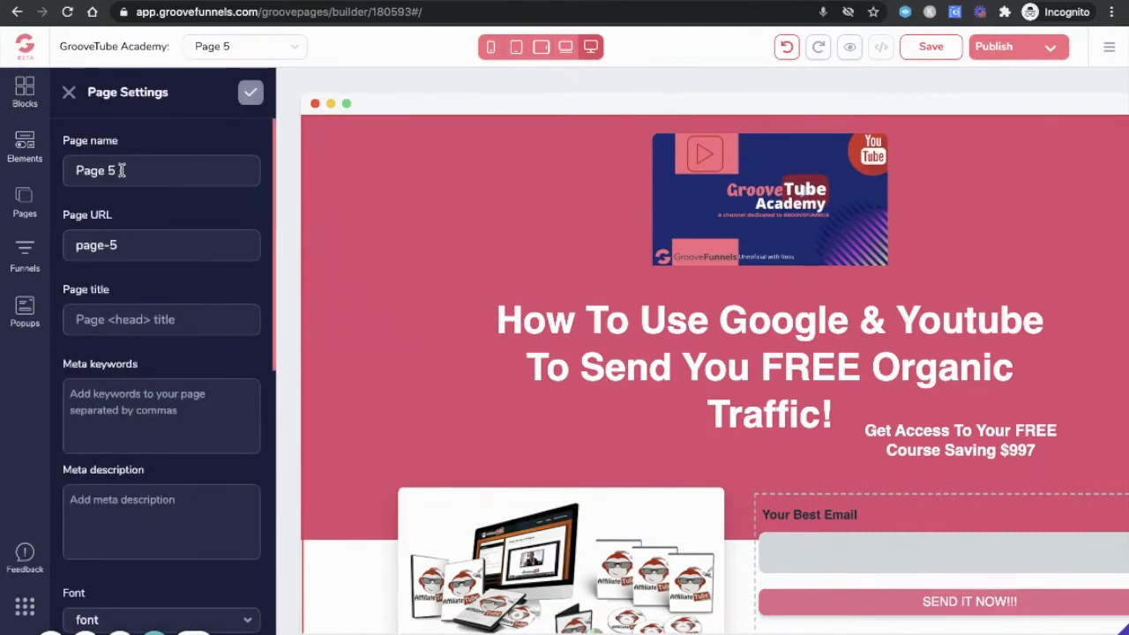
{"action": "left_click_drag", "start_coordinate": [121, 170], "coordinate": [70, 170]}
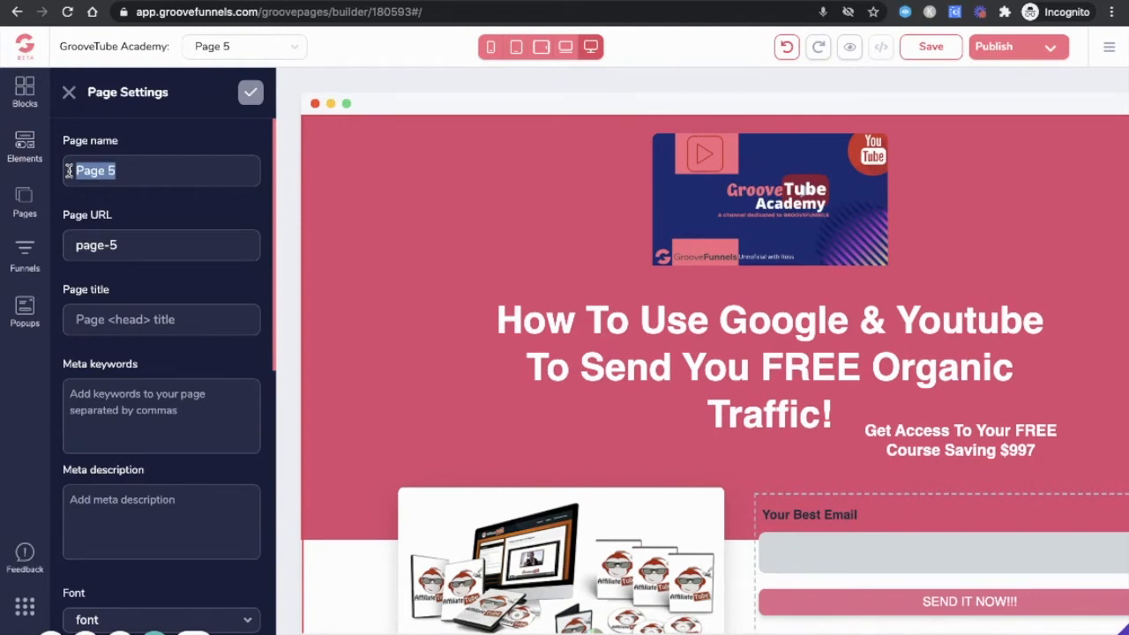
{"action": "type", "text": "Thank You"}
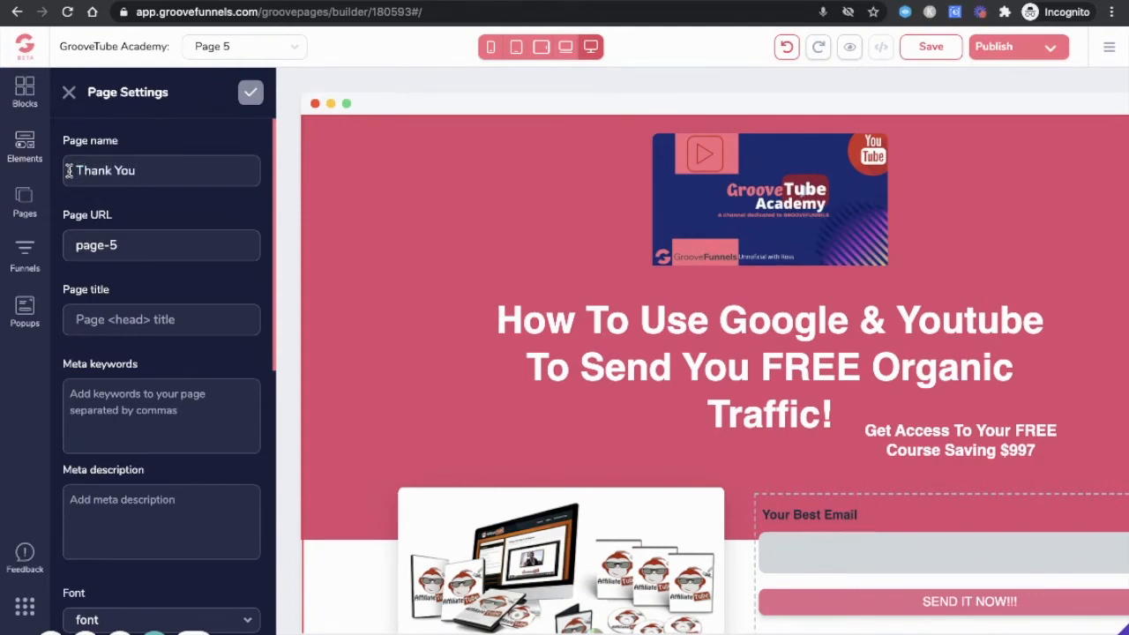
{"action": "type", "text": " Page"}
Step: Set the page URL to 24hrty, save the page settings and check the page in the funnel list
{"action": "left_click_drag", "start_coordinate": [125, 246], "coordinate": [60, 249]}
{"action": "type", "text": "24hr"}
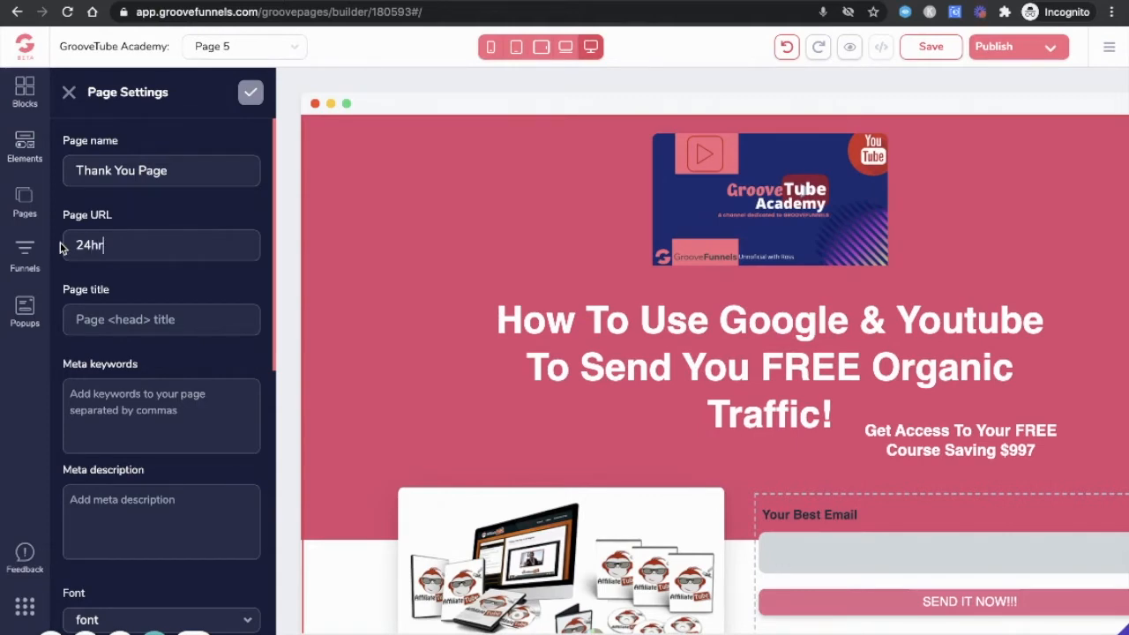
{"action": "type", "text": "ty"}
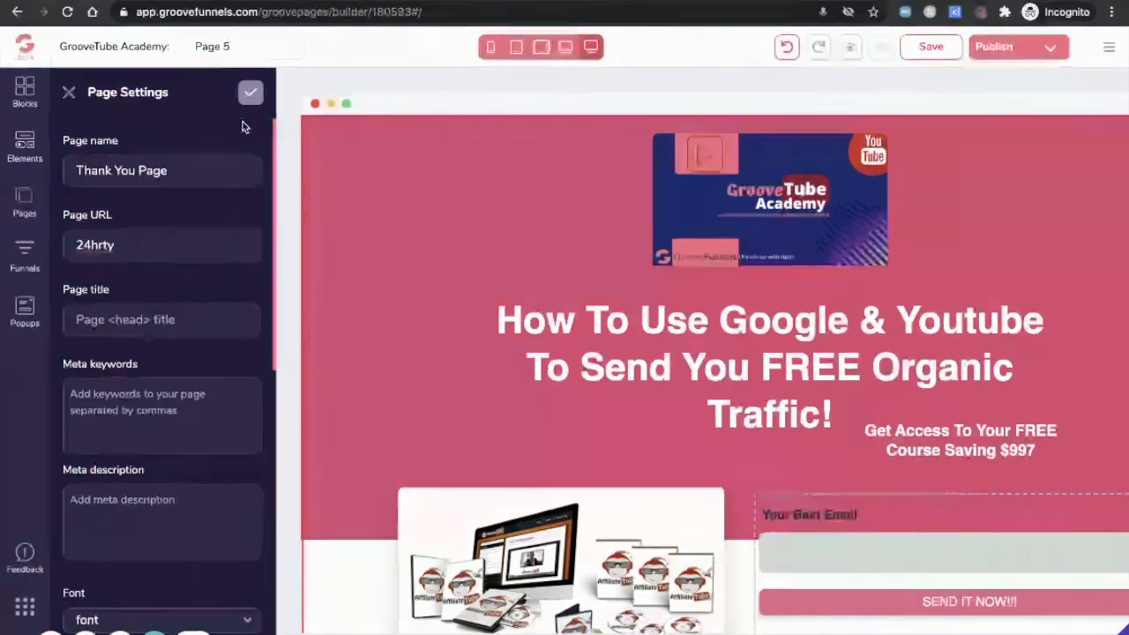
{"action": "left_click", "coordinate": [250, 93]}
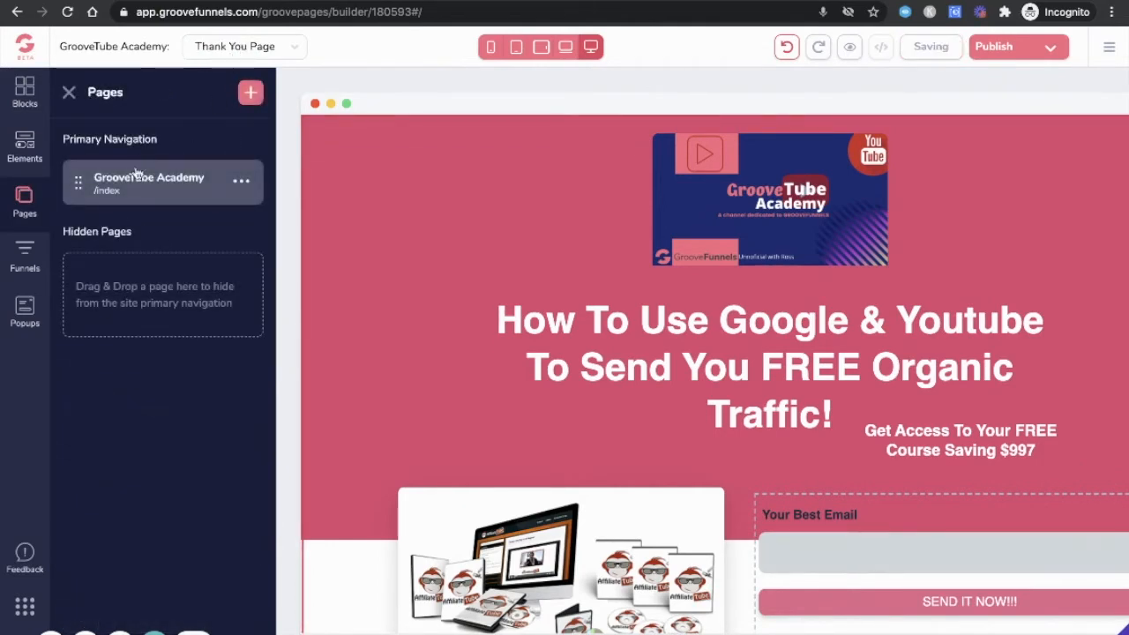
{"action": "left_click", "coordinate": [38, 255]}
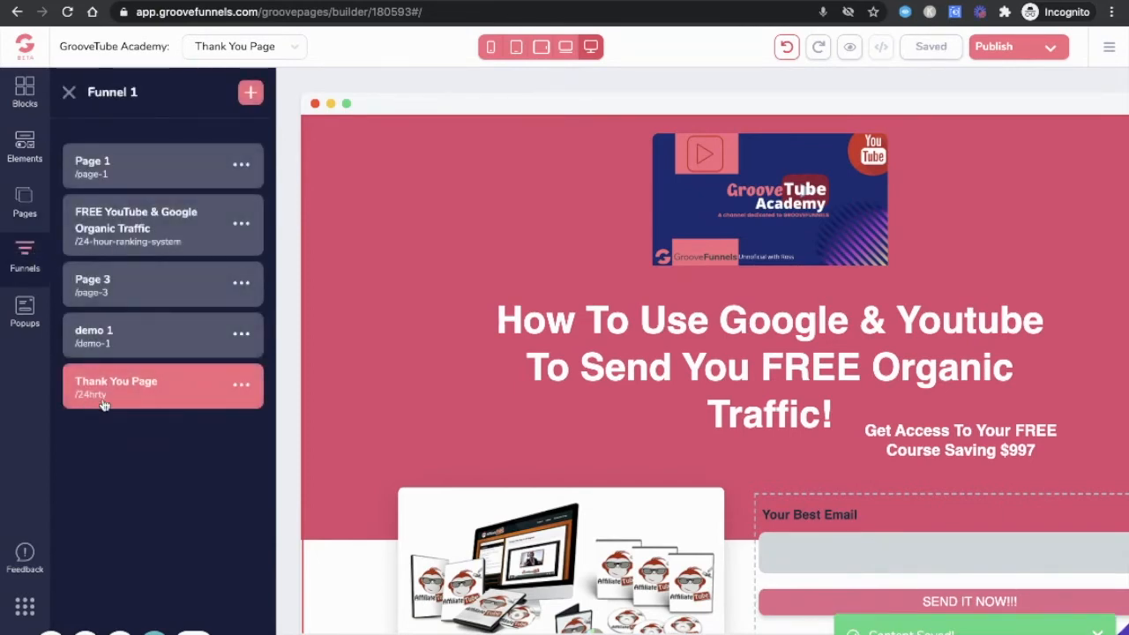
{"action": "left_click", "coordinate": [65, 94]}
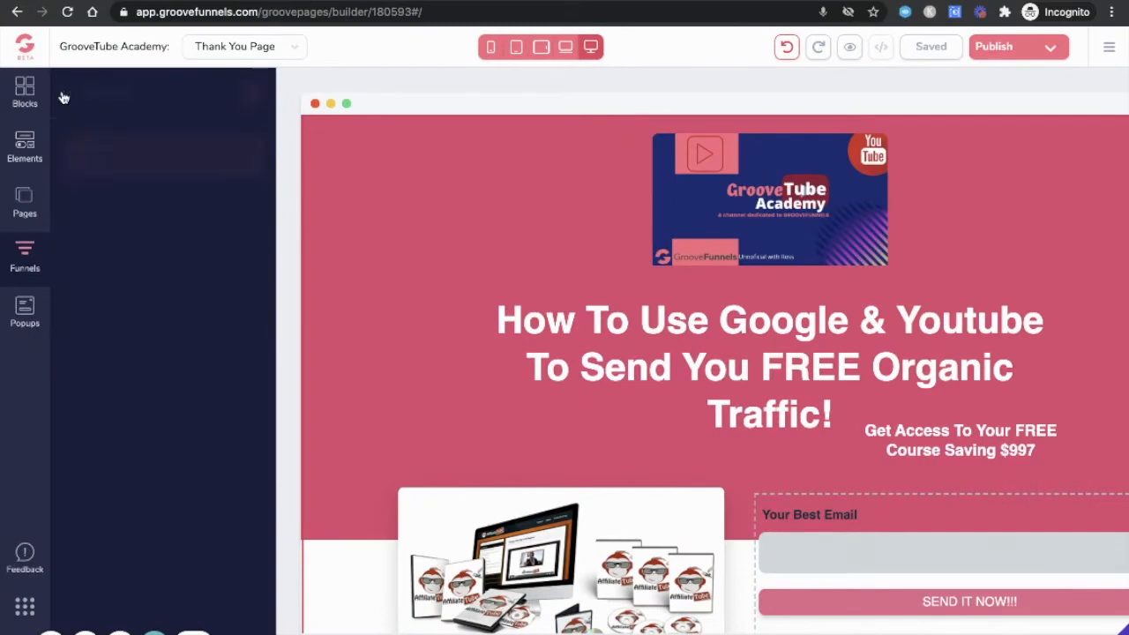
{"action": "left_click", "coordinate": [65, 94]}
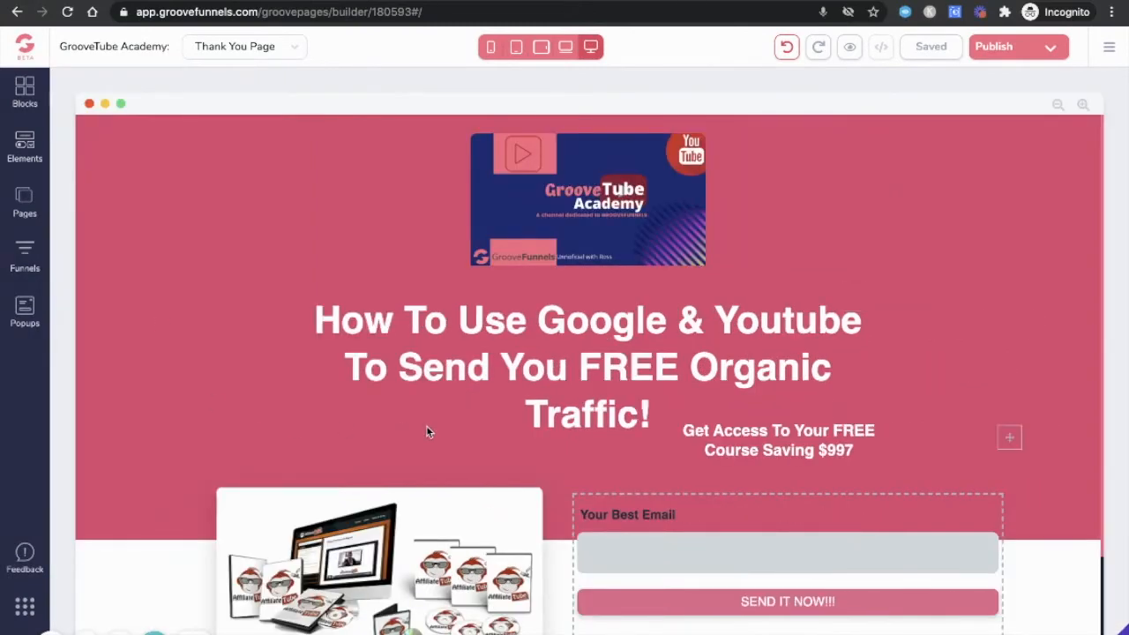
Step: Delete the two-column layout section holding the product image and the email opt-in form
{"action": "scroll", "coordinate": [425, 431], "scroll_direction": "down", "scroll_amount": 1}
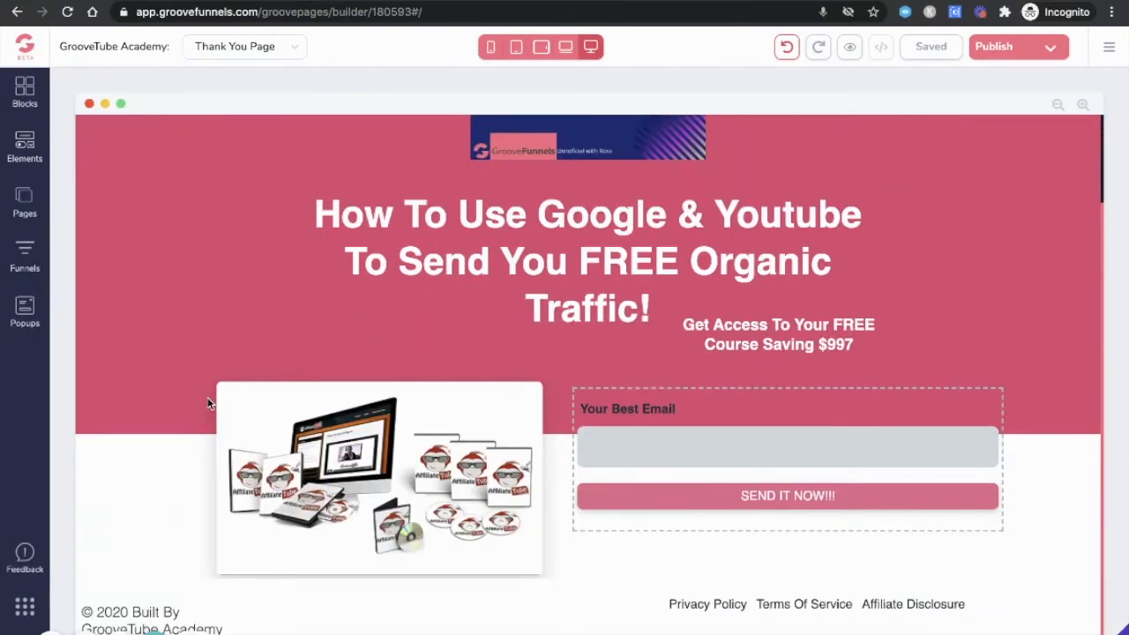
{"action": "left_click", "coordinate": [208, 402]}
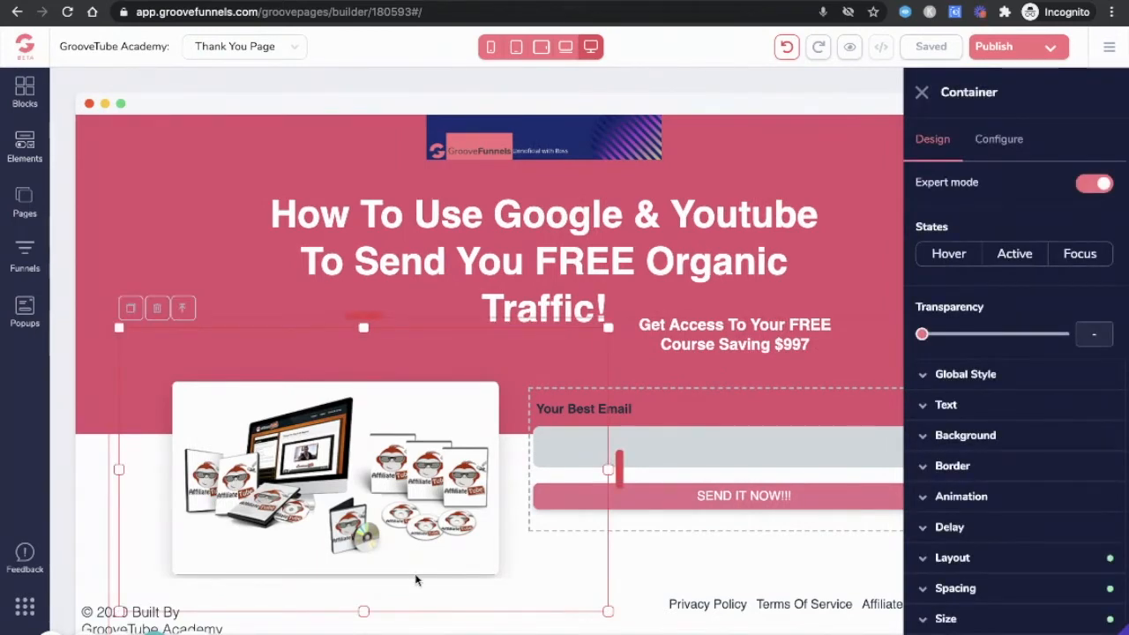
{"action": "scroll", "coordinate": [411, 605], "scroll_direction": "down", "scroll_amount": 1}
{"action": "left_click", "coordinate": [408, 608]}
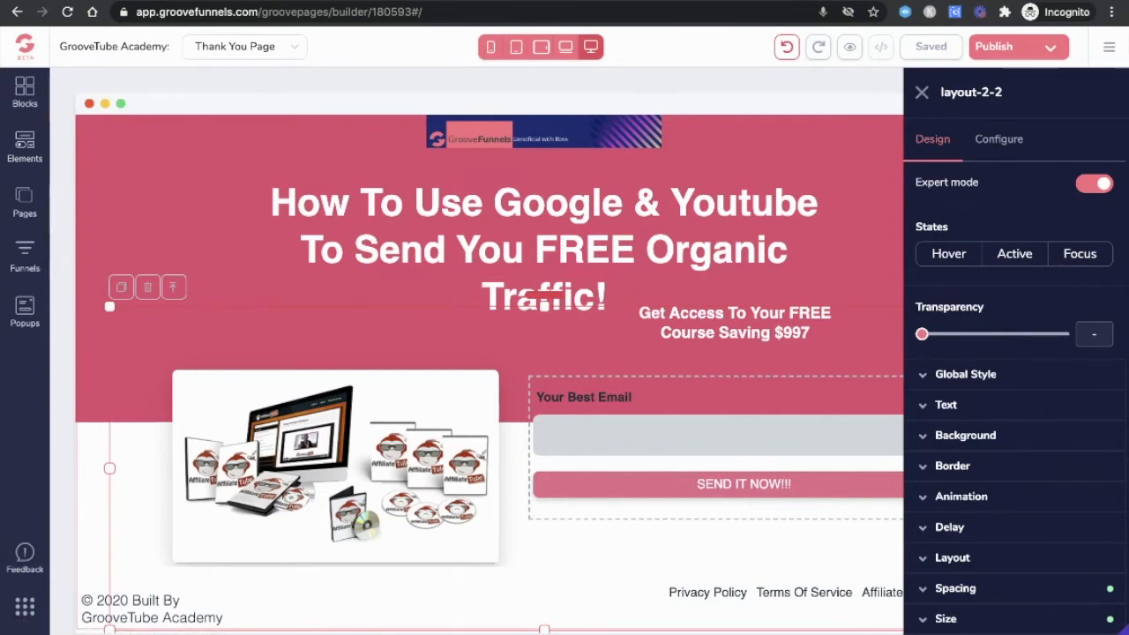
{"action": "left_click", "coordinate": [147, 288]}
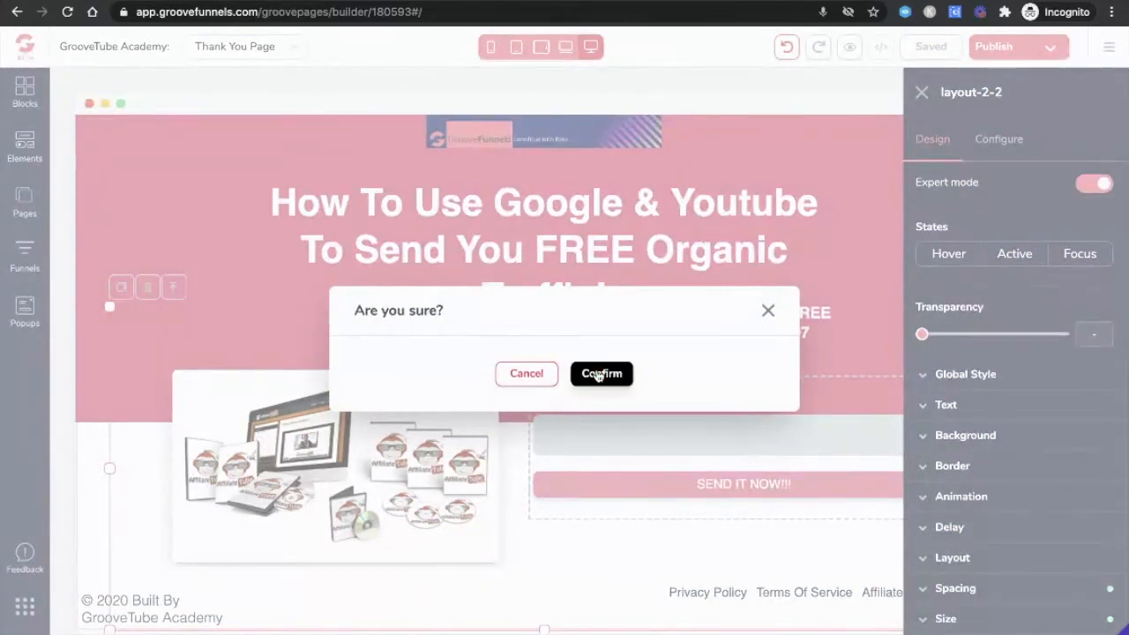
{"action": "left_click", "coordinate": [598, 373]}
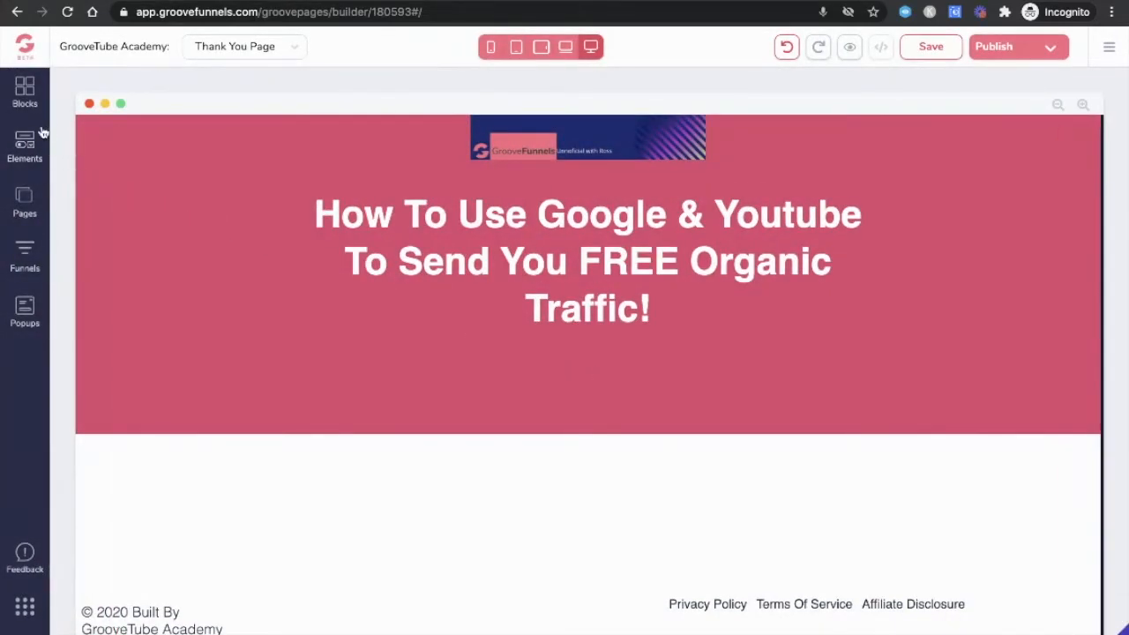
Step: Insert an empty single-column wireframe block between the headline section and the footer
{"action": "left_click", "coordinate": [22, 88]}
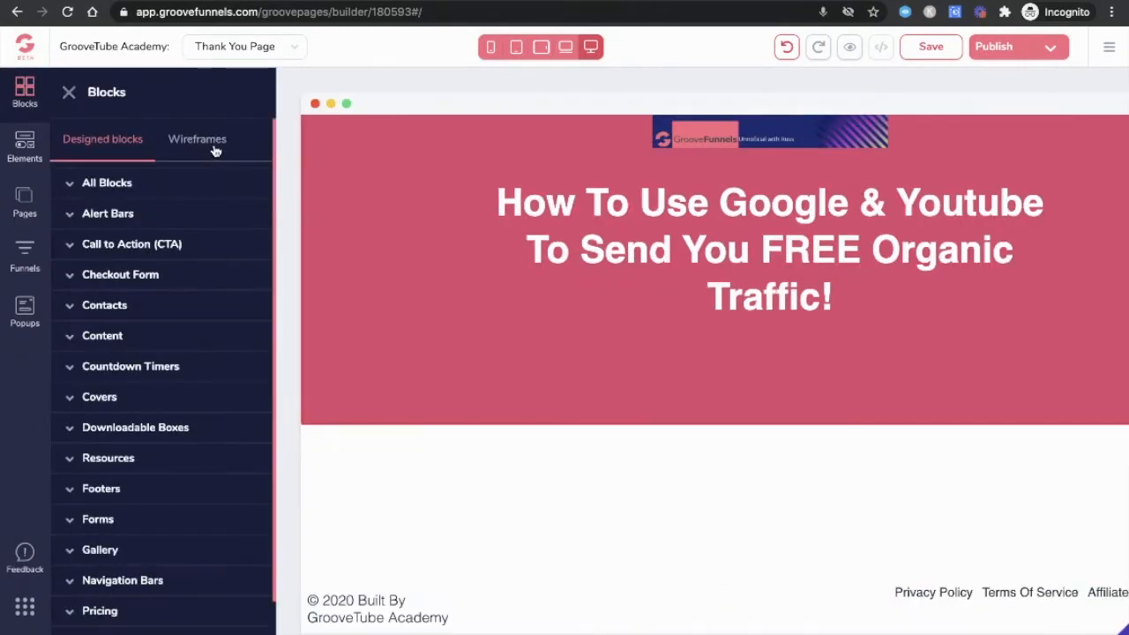
{"action": "left_click", "coordinate": [210, 153]}
{"action": "left_click", "coordinate": [113, 217]}
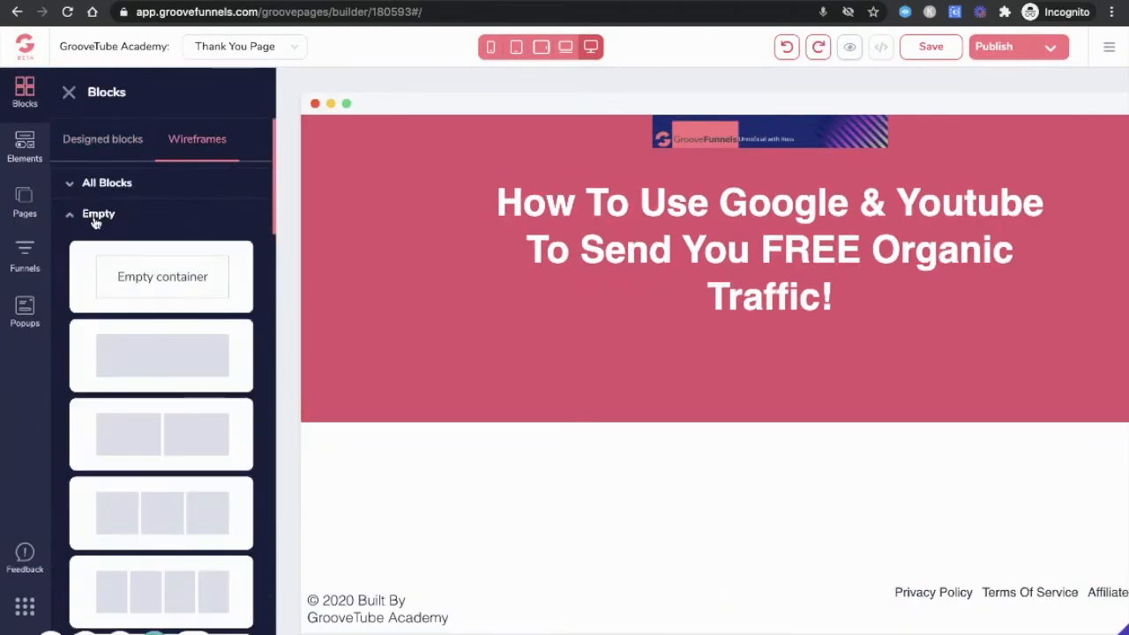
{"action": "left_click_drag", "start_coordinate": [151, 352], "coordinate": [739, 460]}
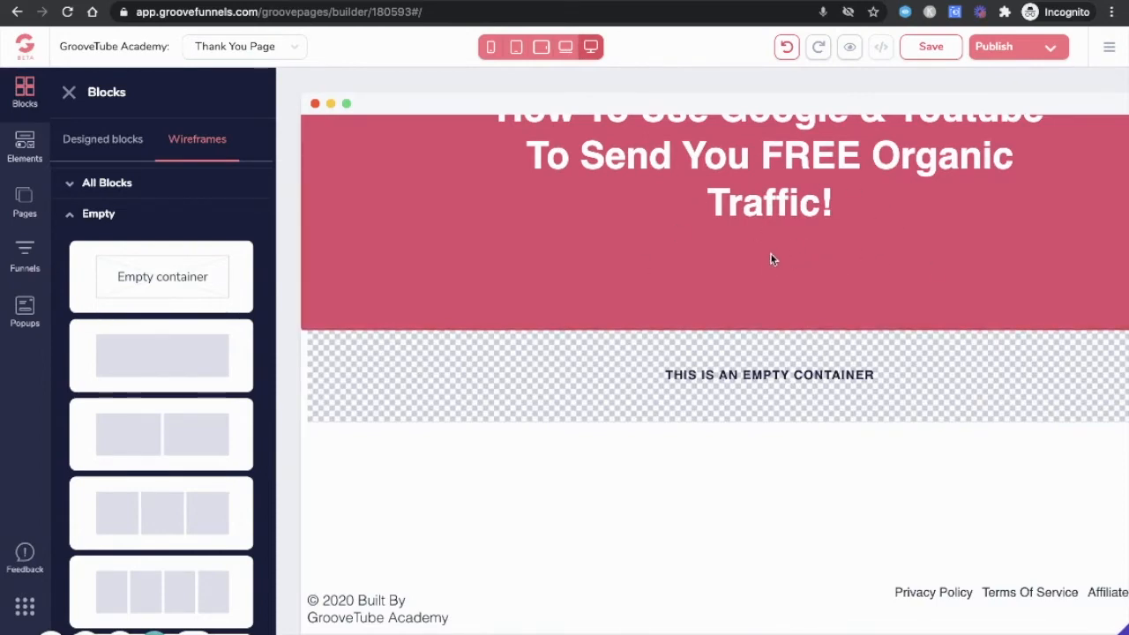
Step: Place a YouTube Video element inside the empty container below the headline
{"action": "left_click", "coordinate": [26, 150]}
{"action": "scroll", "coordinate": [118, 322], "scroll_direction": "down", "scroll_amount": 5}
{"action": "scroll", "coordinate": [118, 322], "scroll_direction": "down", "scroll_amount": 10}
{"action": "scroll", "coordinate": [118, 327], "scroll_direction": "up", "scroll_amount": 3}
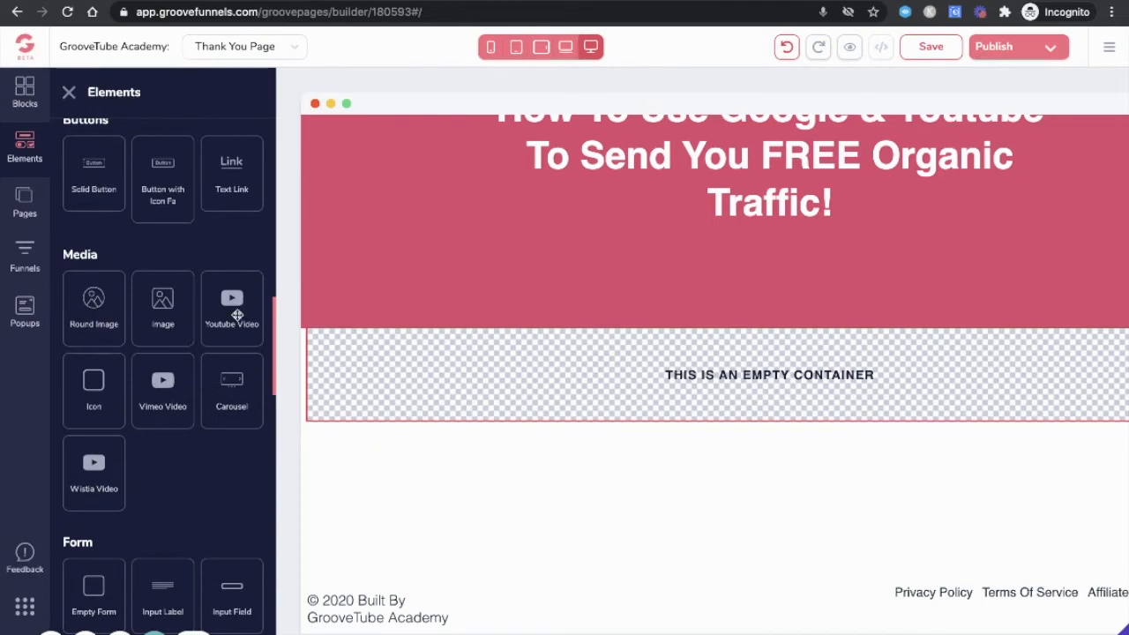
{"action": "left_click_drag", "start_coordinate": [236, 315], "coordinate": [813, 434]}
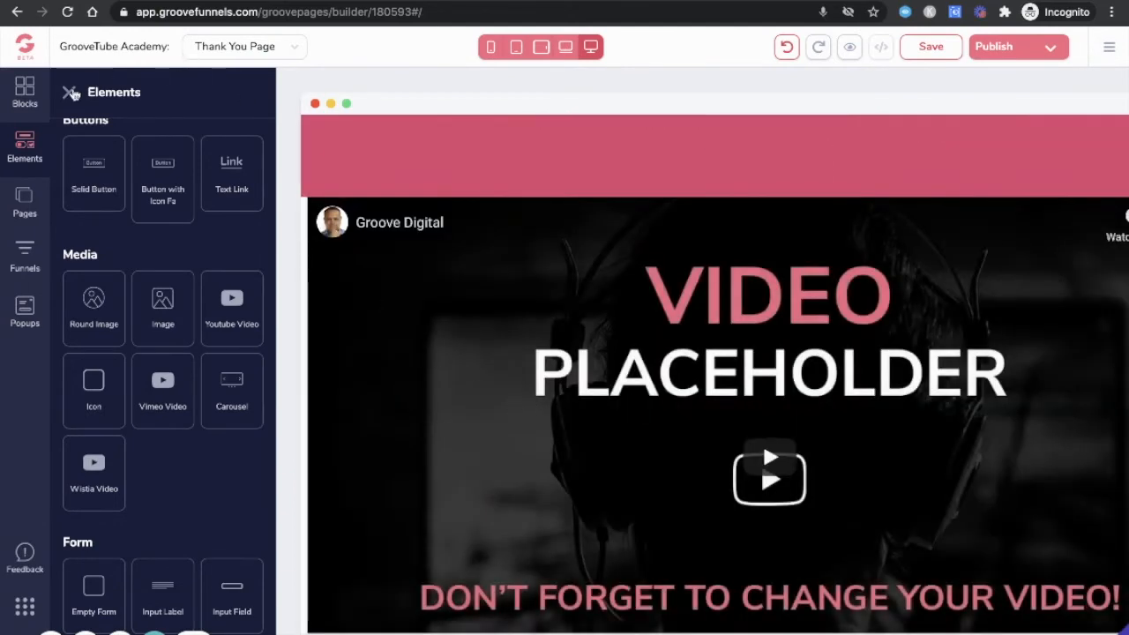
{"action": "left_click", "coordinate": [71, 93]}
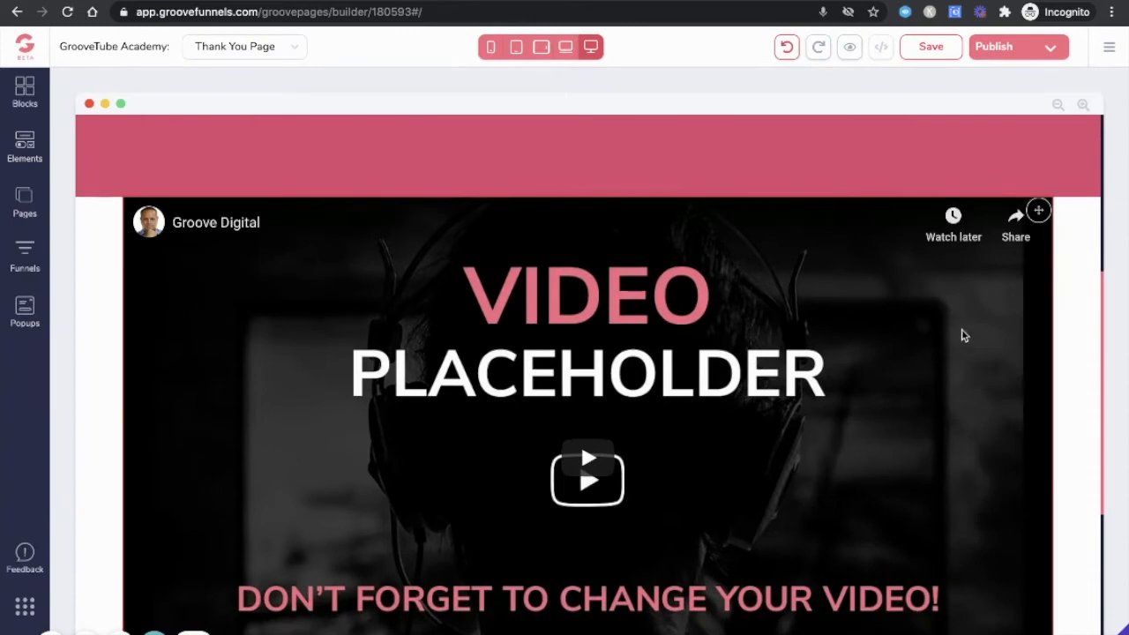
Step: Try to narrow the YouTube video by lowering its width relative to the parent
{"action": "scroll", "coordinate": [808, 194], "scroll_direction": "down", "scroll_amount": 1}
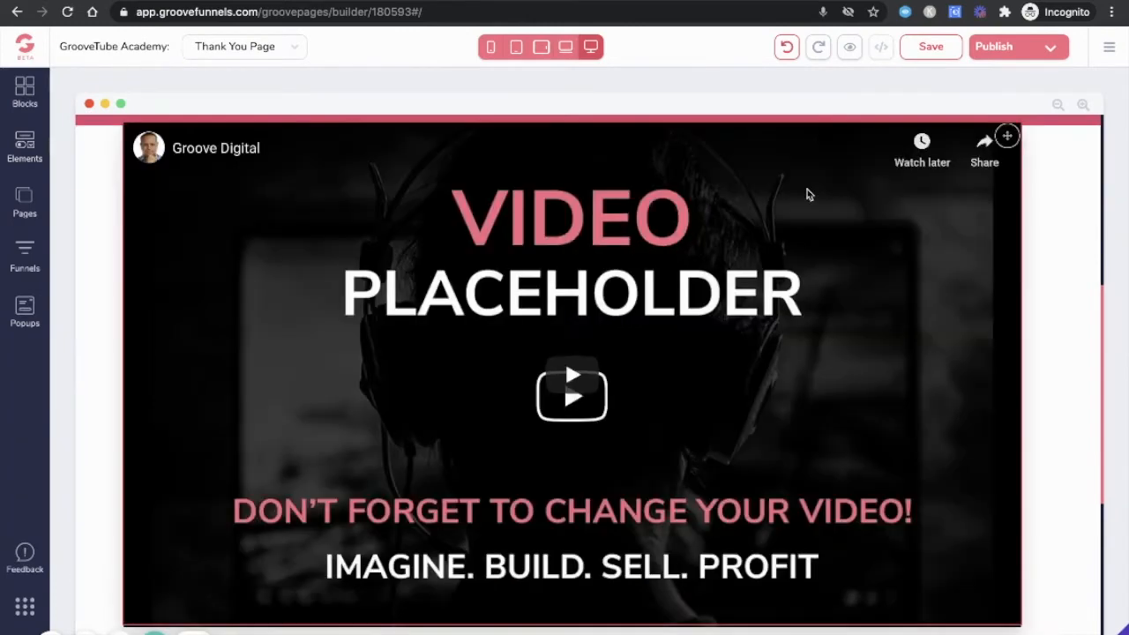
{"action": "left_click", "coordinate": [350, 199]}
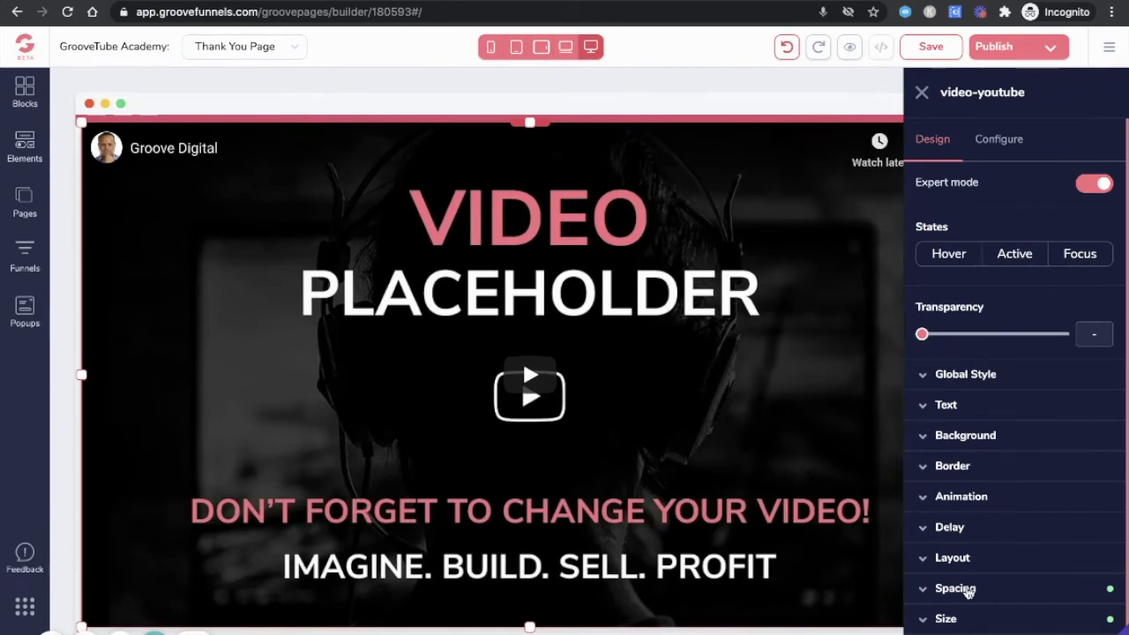
{"action": "left_click", "coordinate": [970, 618]}
{"action": "scroll", "coordinate": [942, 521], "scroll_direction": "down", "scroll_amount": 5}
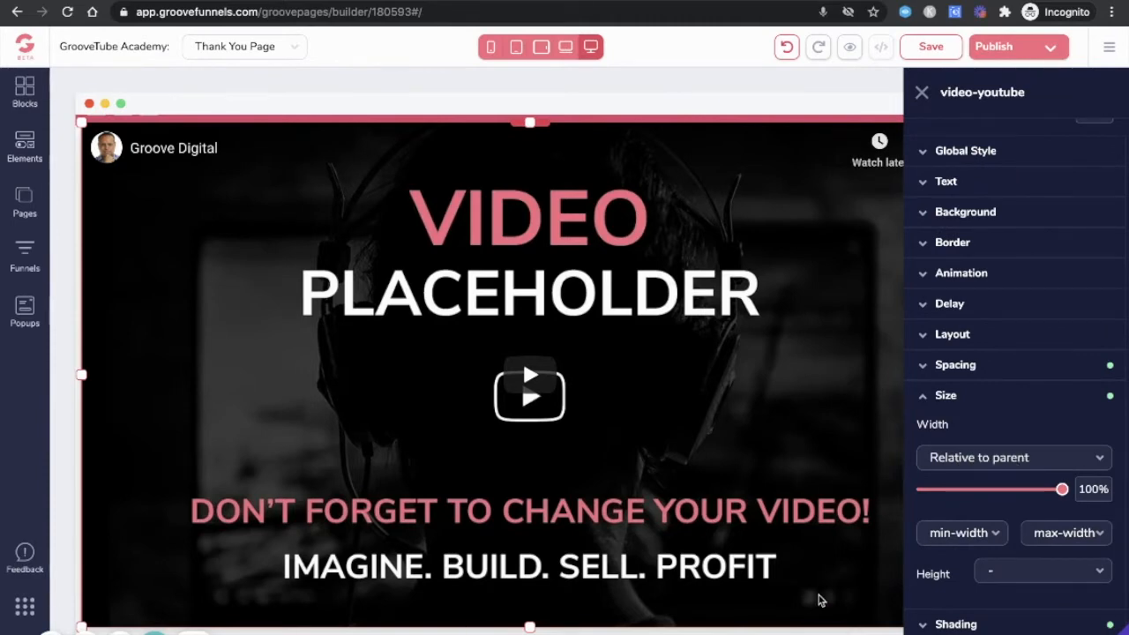
{"action": "left_click_drag", "start_coordinate": [1062, 492], "coordinate": [1030, 491]}
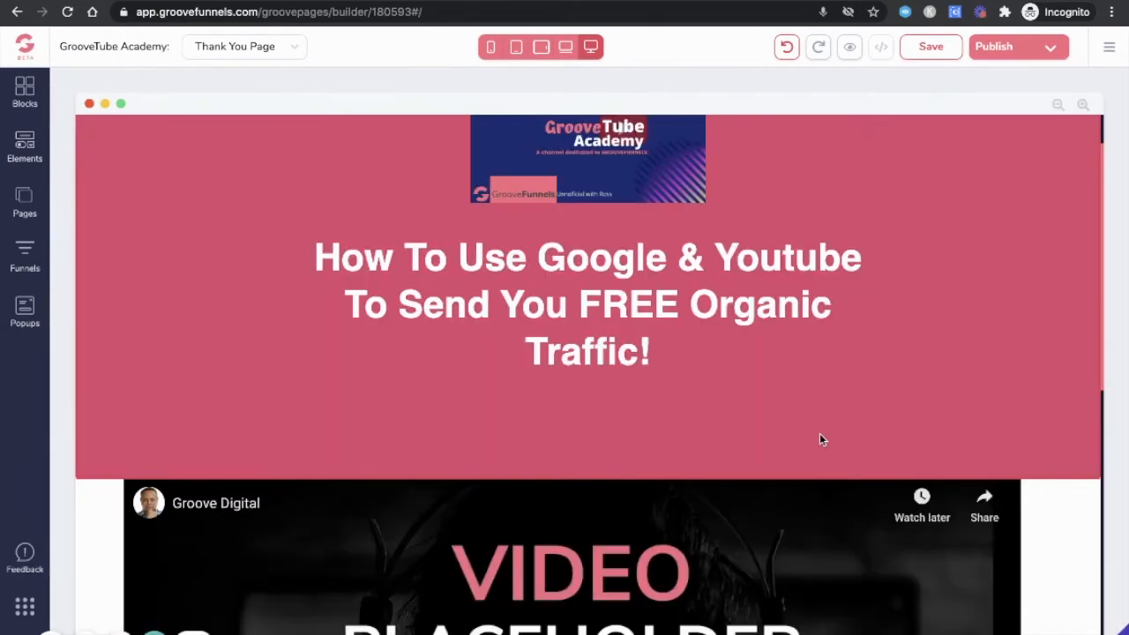
Step: Move the video's parent container up so it overlaps the pink header just below the headline
{"action": "left_click", "coordinate": [586, 495]}
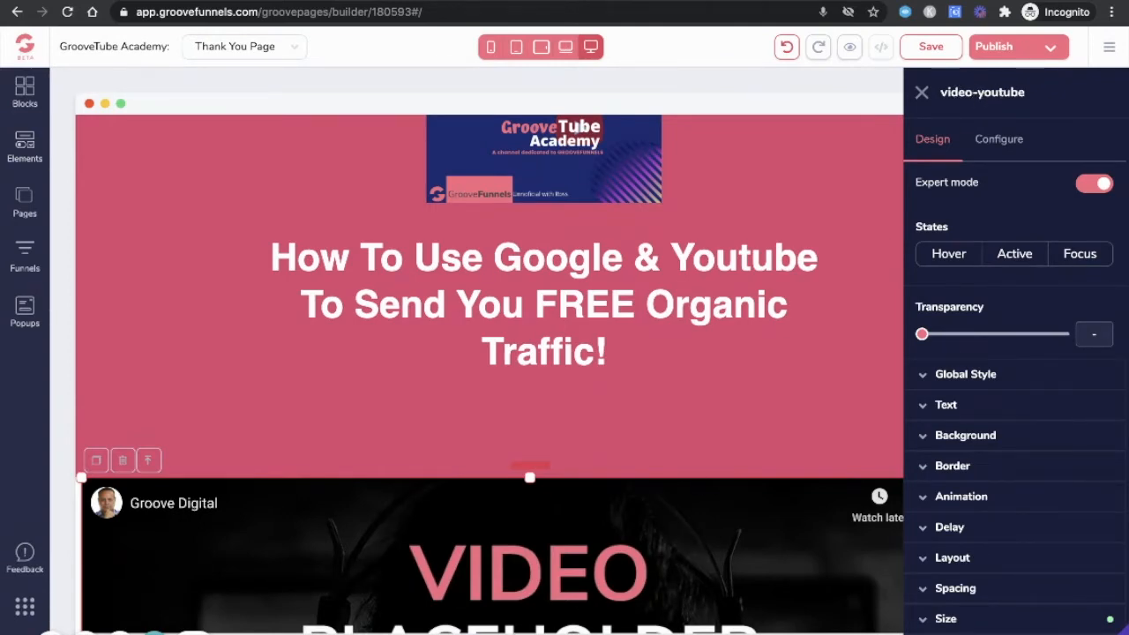
{"action": "left_click", "coordinate": [149, 461]}
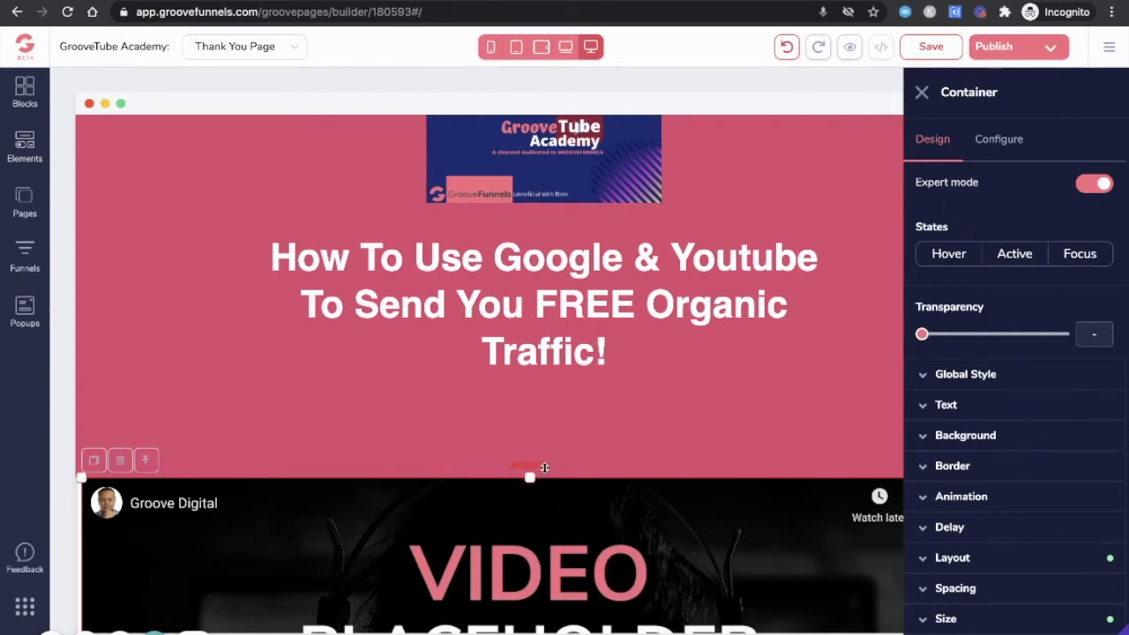
{"action": "left_click_drag", "start_coordinate": [545, 464], "coordinate": [584, 312]}
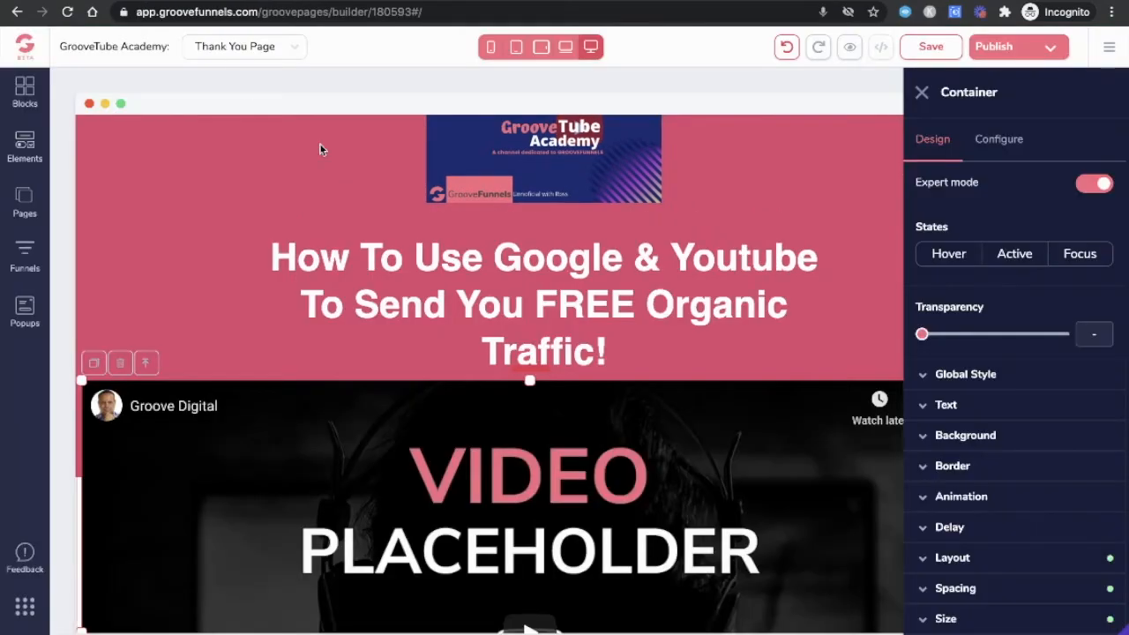
{"action": "left_click", "coordinate": [919, 95]}
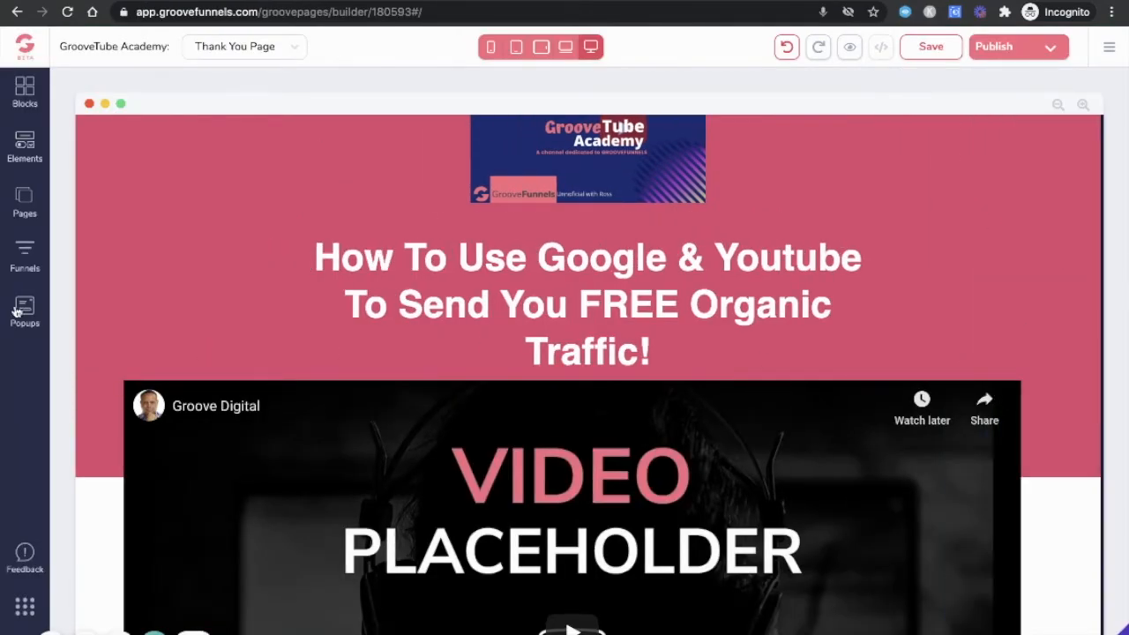
Step: Place an H2 heading element directly below the YouTube video
{"action": "scroll", "coordinate": [272, 286], "scroll_direction": "down", "scroll_amount": 5}
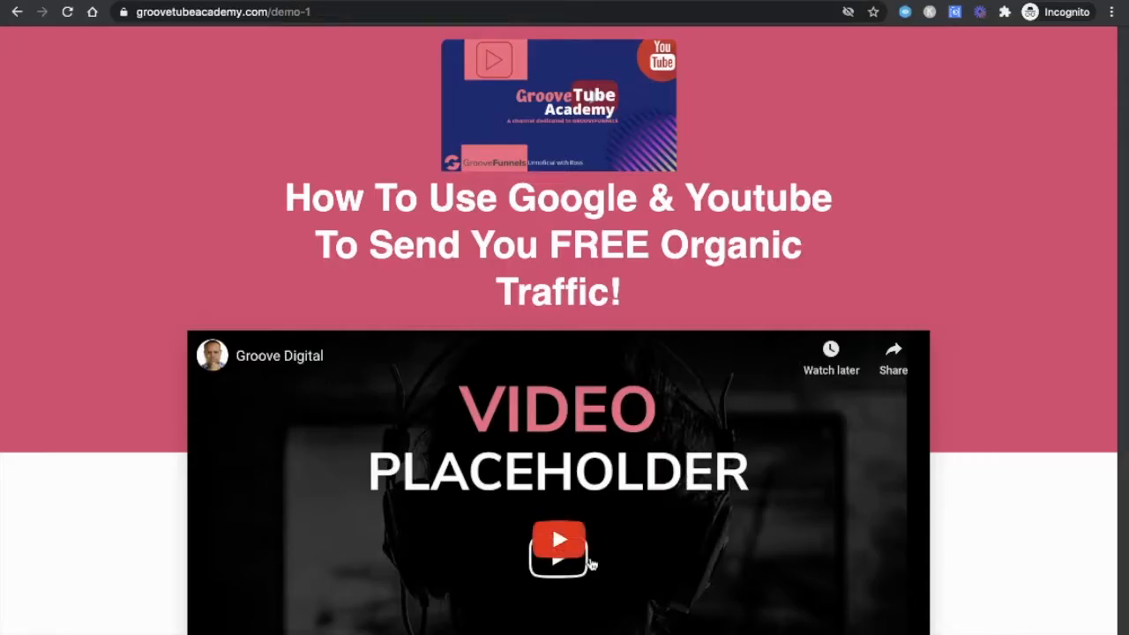
{"action": "scroll", "coordinate": [572, 408], "scroll_direction": "down", "scroll_amount": 5}
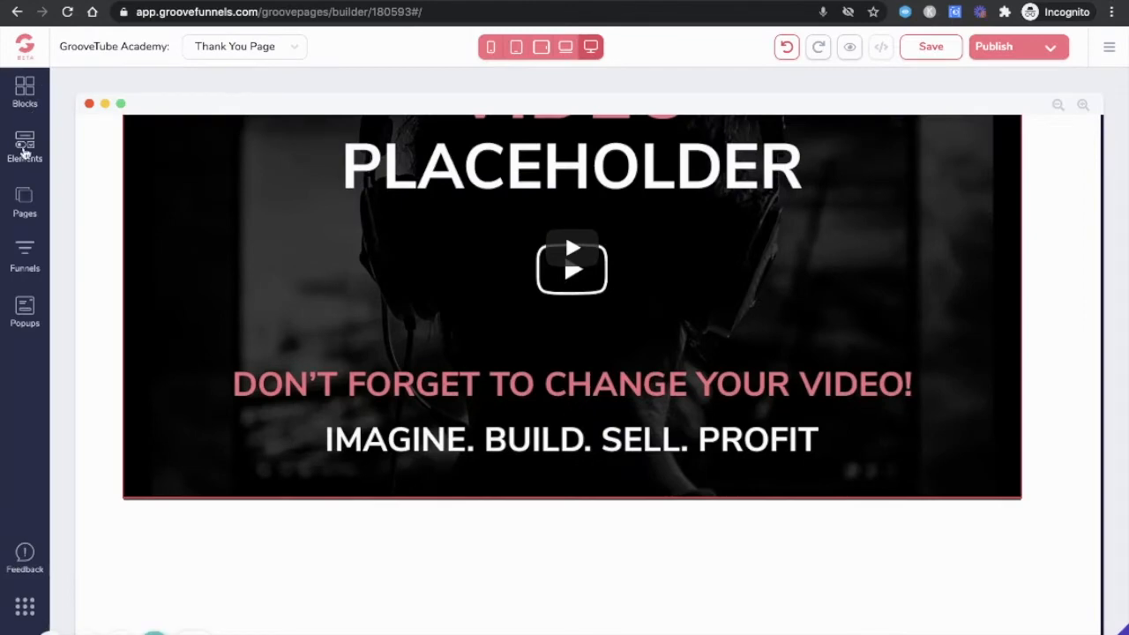
{"action": "left_click", "coordinate": [25, 147]}
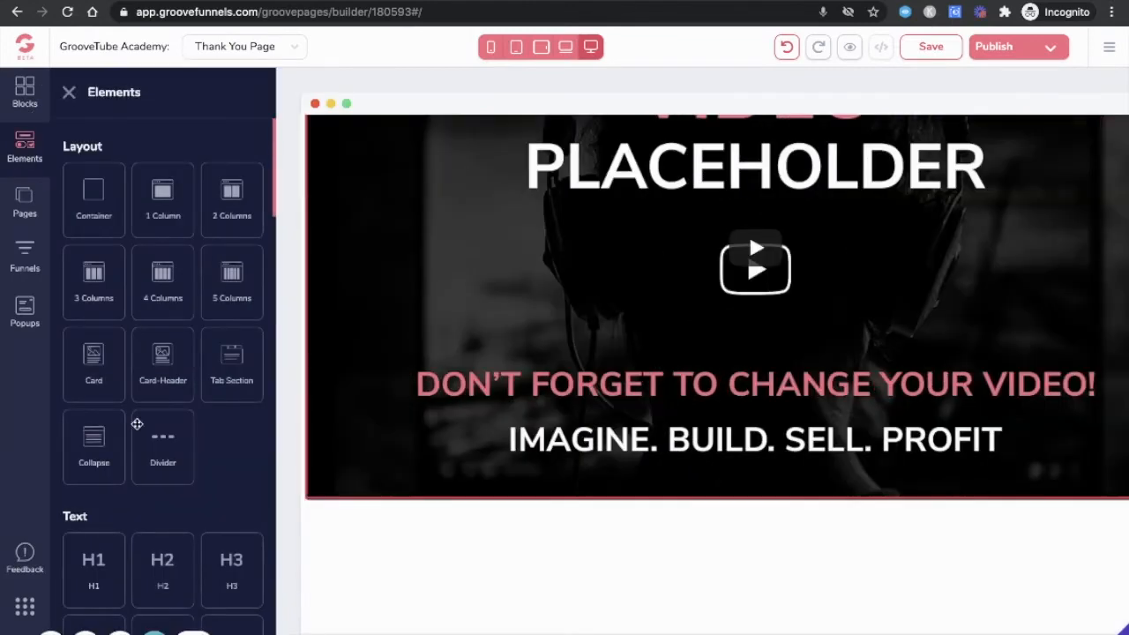
{"action": "scroll", "coordinate": [136, 425], "scroll_direction": "down", "scroll_amount": 3}
{"action": "left_click_drag", "start_coordinate": [153, 307], "coordinate": [728, 510]}
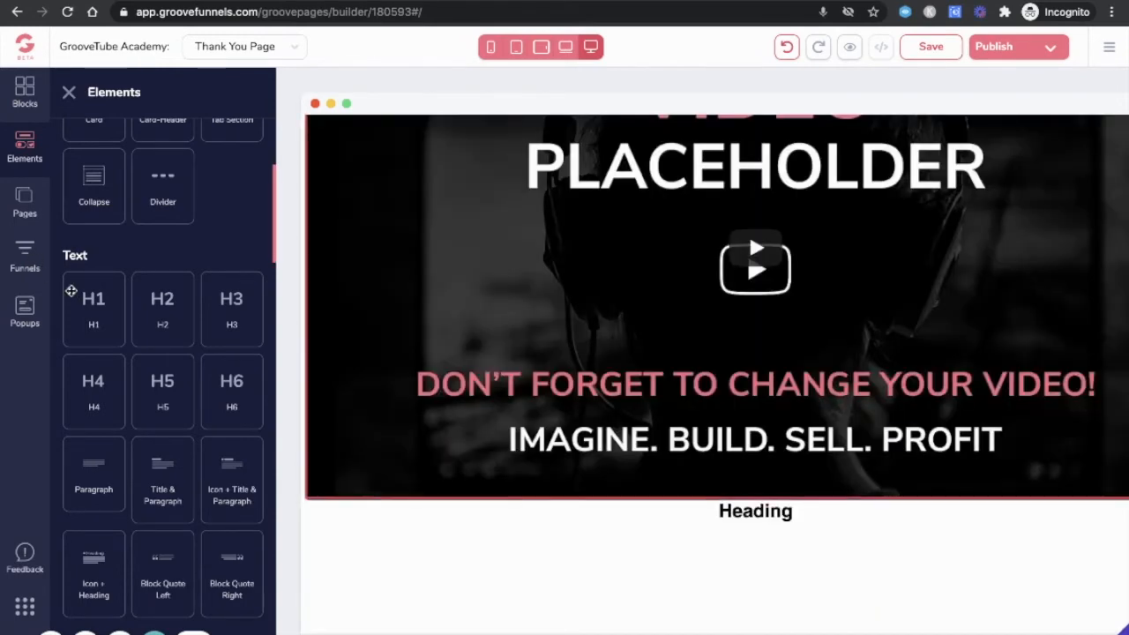
Step: Add a Solid Button element directly beneath the new heading
{"action": "scroll", "coordinate": [126, 349], "scroll_direction": "down", "scroll_amount": 2}
{"action": "scroll", "coordinate": [126, 349], "scroll_direction": "down", "scroll_amount": 3}
{"action": "scroll", "coordinate": [126, 349], "scroll_direction": "down", "scroll_amount": 1}
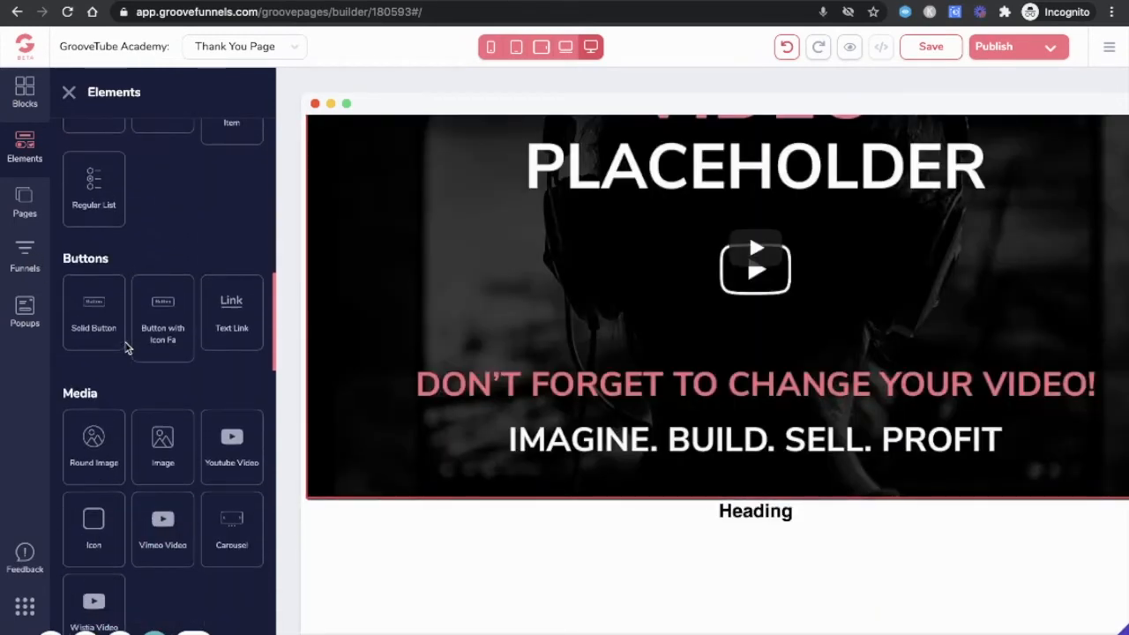
{"action": "left_click_drag", "start_coordinate": [88, 323], "coordinate": [761, 544]}
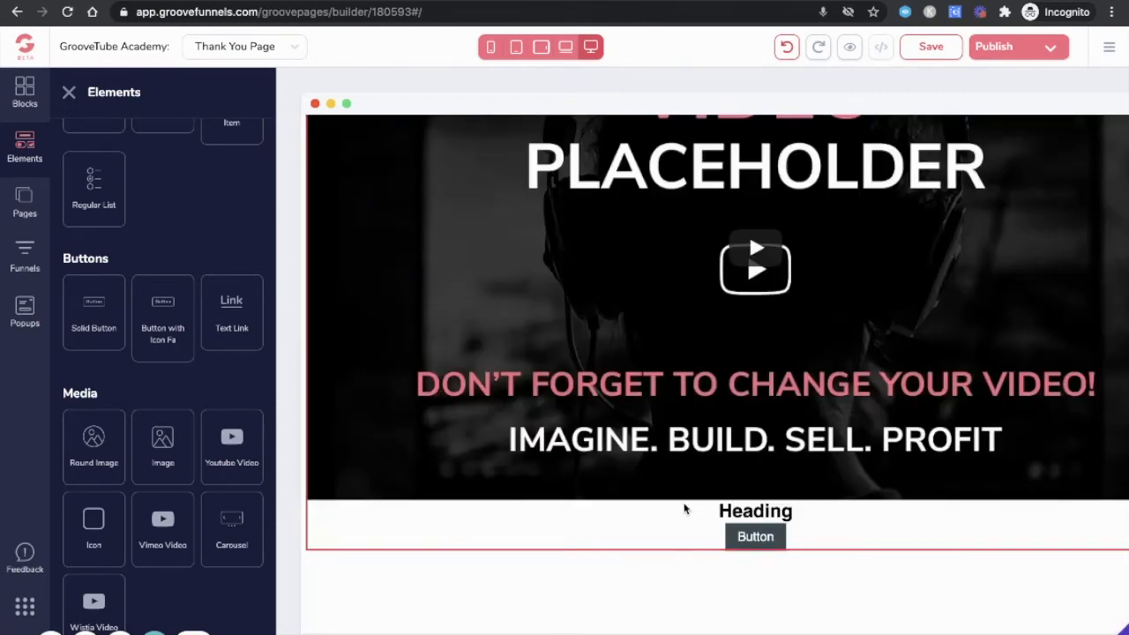
Step: Replace the heading's placeholder text with "GET MY EXACT METHOD ON HOW I RANK NO.1", copied from the published demo page
{"action": "left_click", "coordinate": [774, 514]}
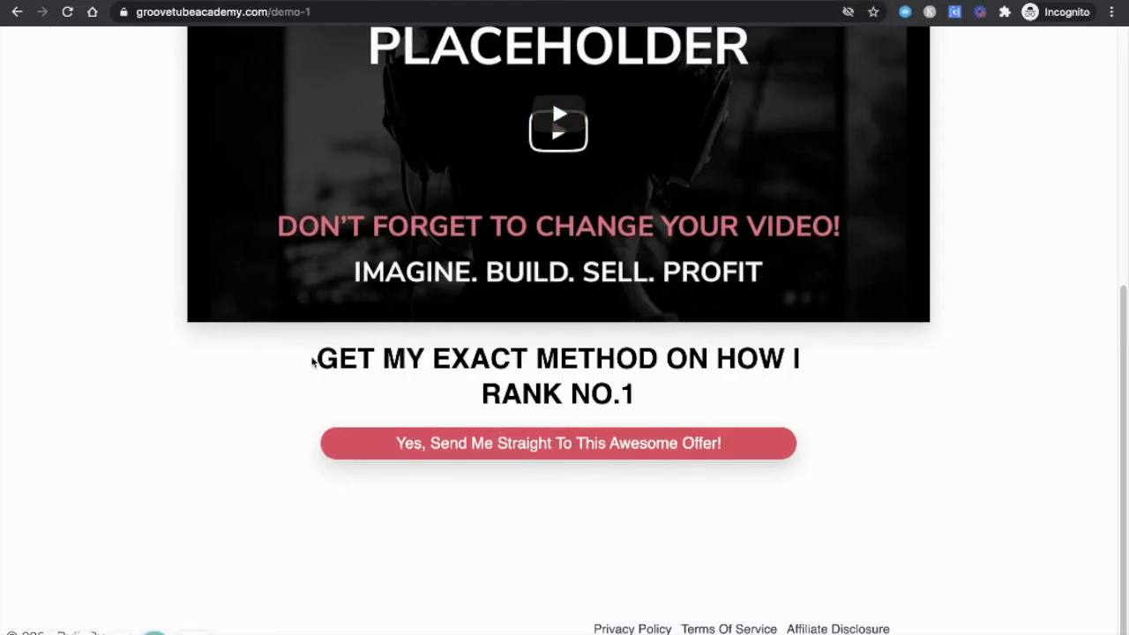
{"action": "left_click_drag", "start_coordinate": [312, 362], "coordinate": [658, 399]}
{"action": "key", "text": "super+c"}
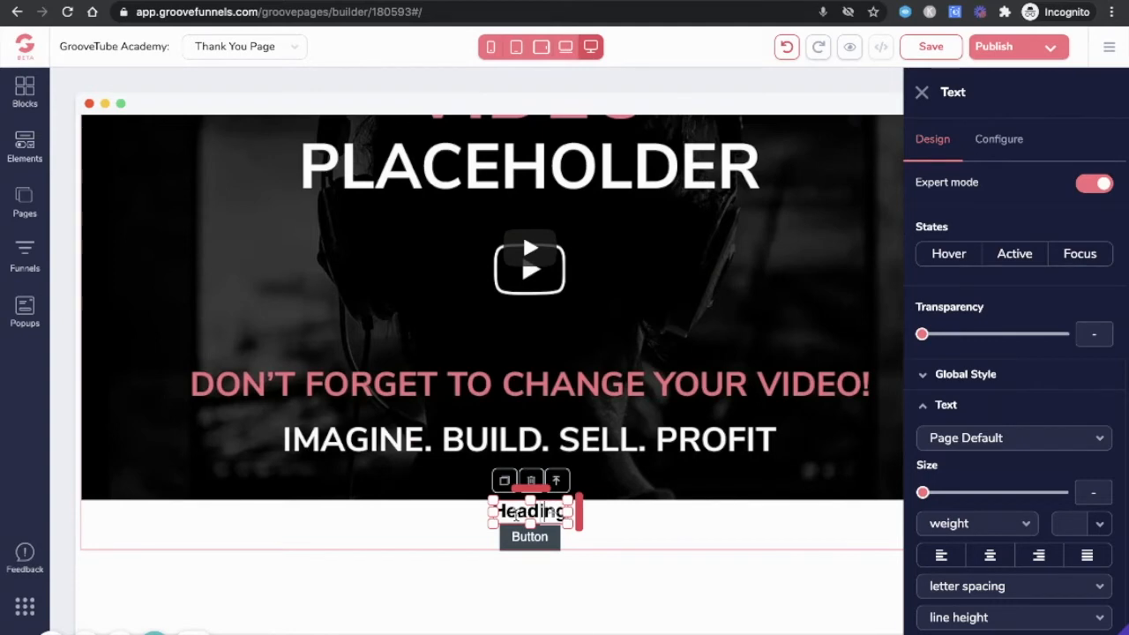
{"action": "key", "text": "BackSpace"}
{"action": "key", "text": "BackSpace"}
{"action": "key", "text": "BackSpace"}
{"action": "key", "text": "BackSpace"}
{"action": "key", "text": "BackSpace"}
{"action": "key", "text": "BackSpace"}
{"action": "key", "text": "BackSpace"}
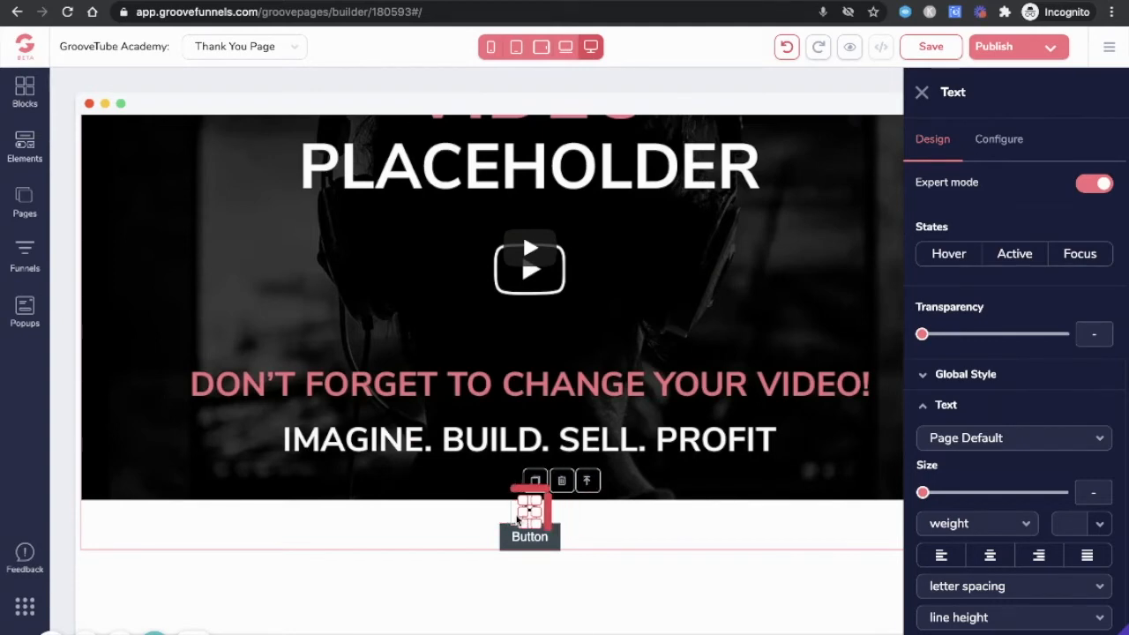
{"action": "key", "text": "super+v"}
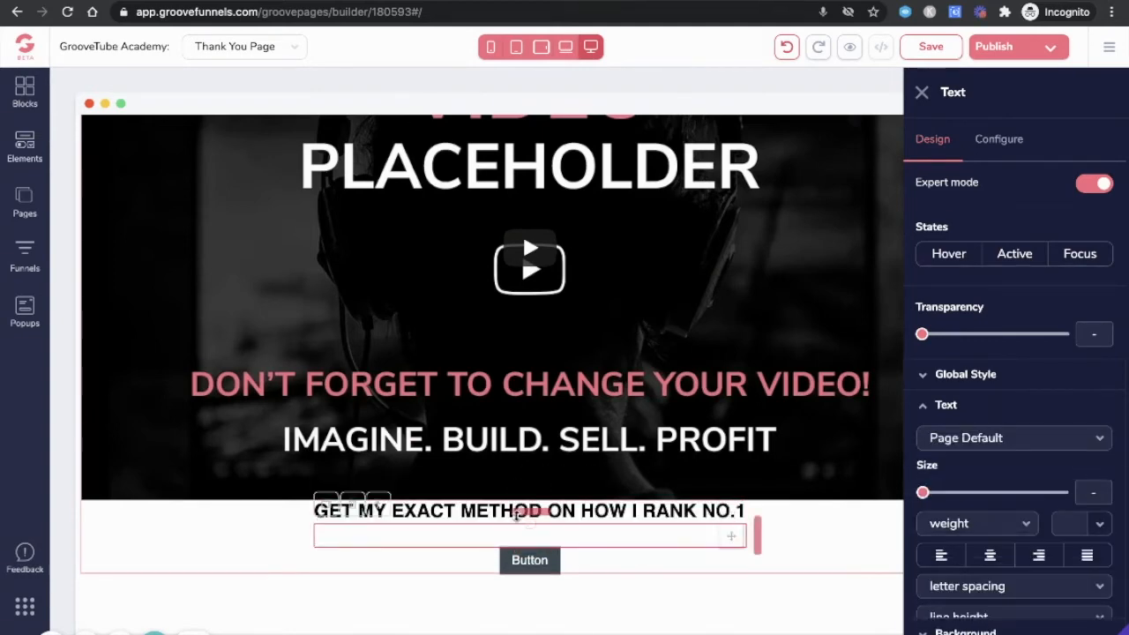
{"action": "left_click", "coordinate": [637, 515]}
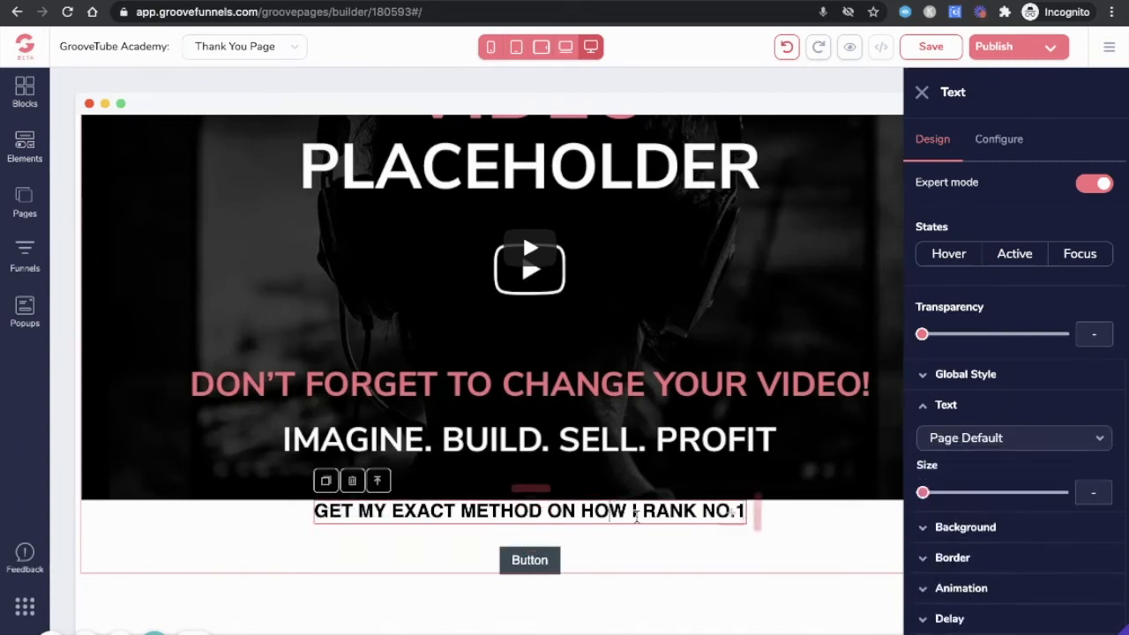
Step: Make the heading's box wider and taller, and set its text to 2.25rem with centre alignment
{"action": "left_click_drag", "start_coordinate": [745, 512], "coordinate": [827, 522]}
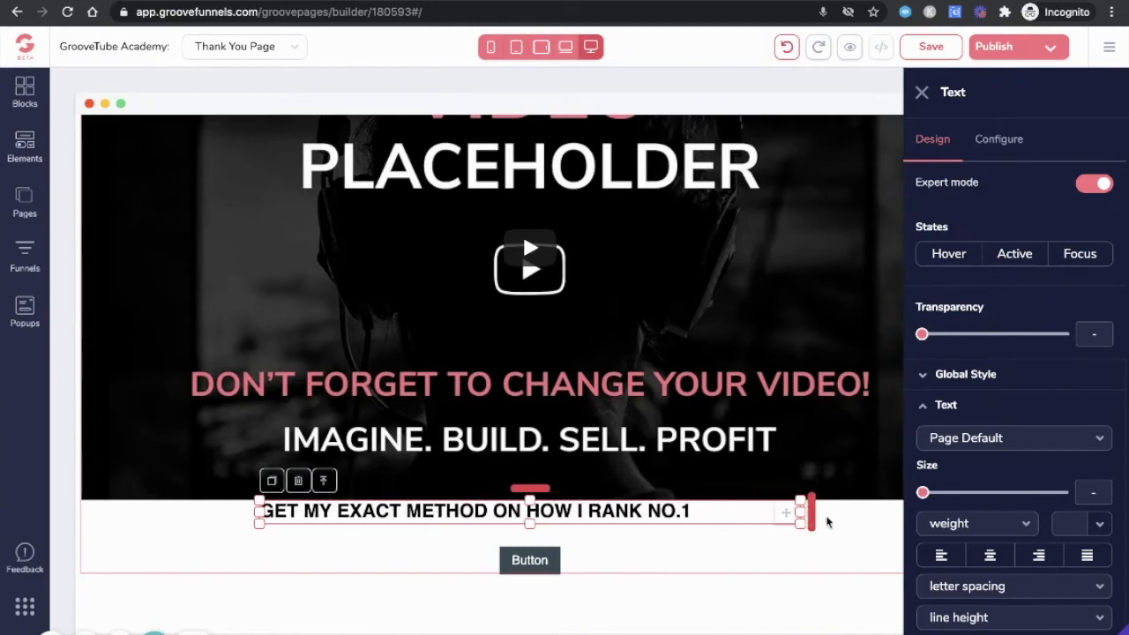
{"action": "left_click_drag", "start_coordinate": [530, 524], "coordinate": [529, 556]}
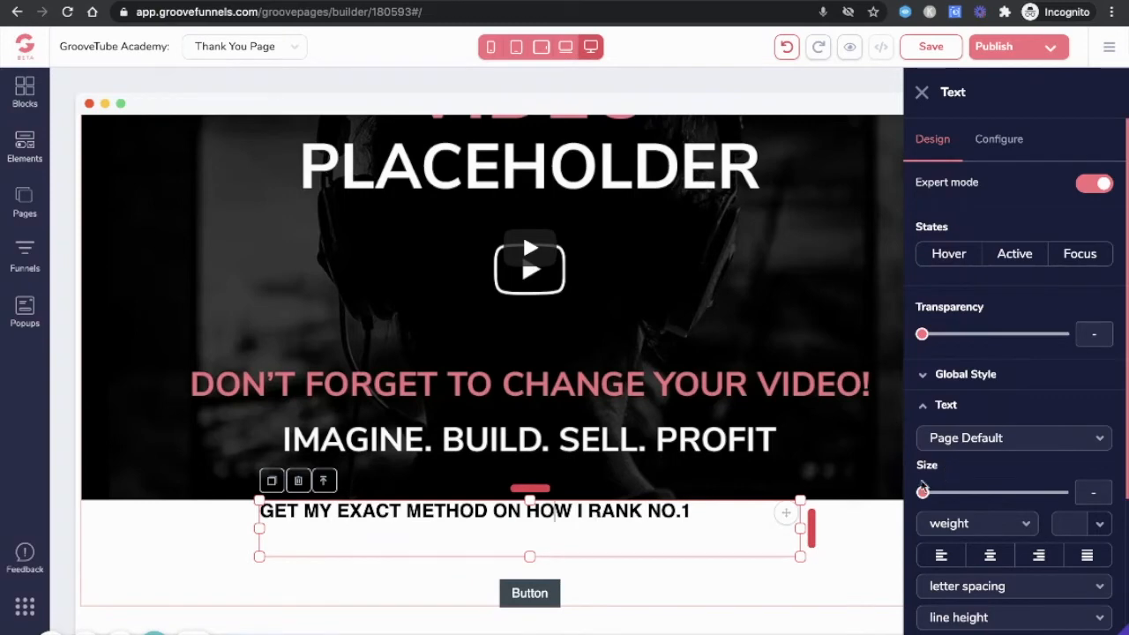
{"action": "left_click_drag", "start_coordinate": [927, 494], "coordinate": [1019, 497]}
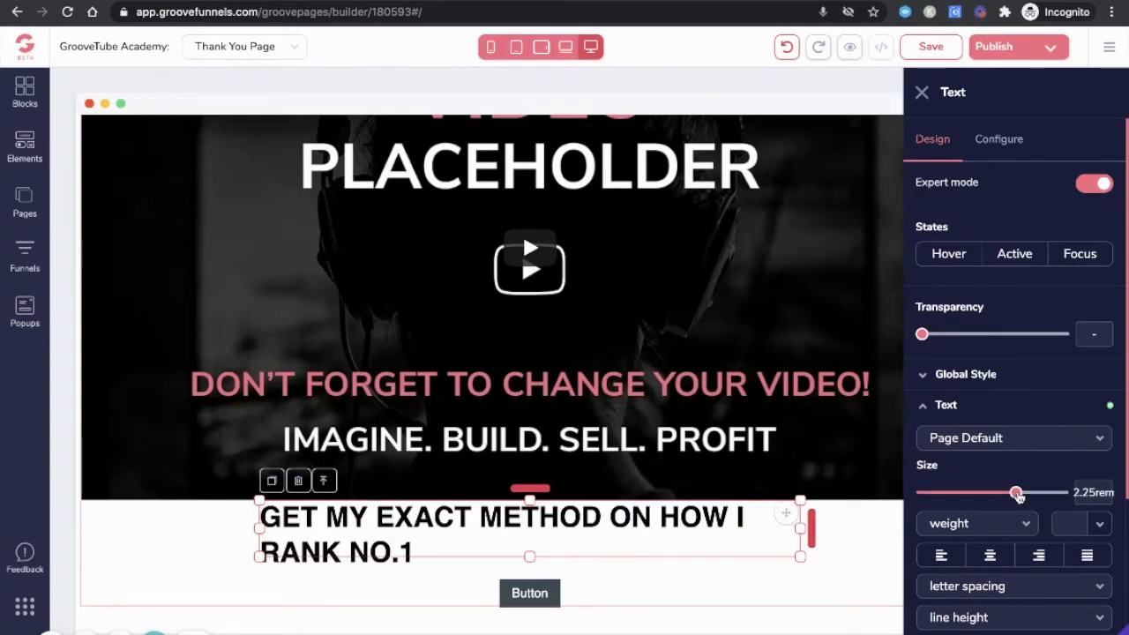
{"action": "left_click", "coordinate": [990, 555]}
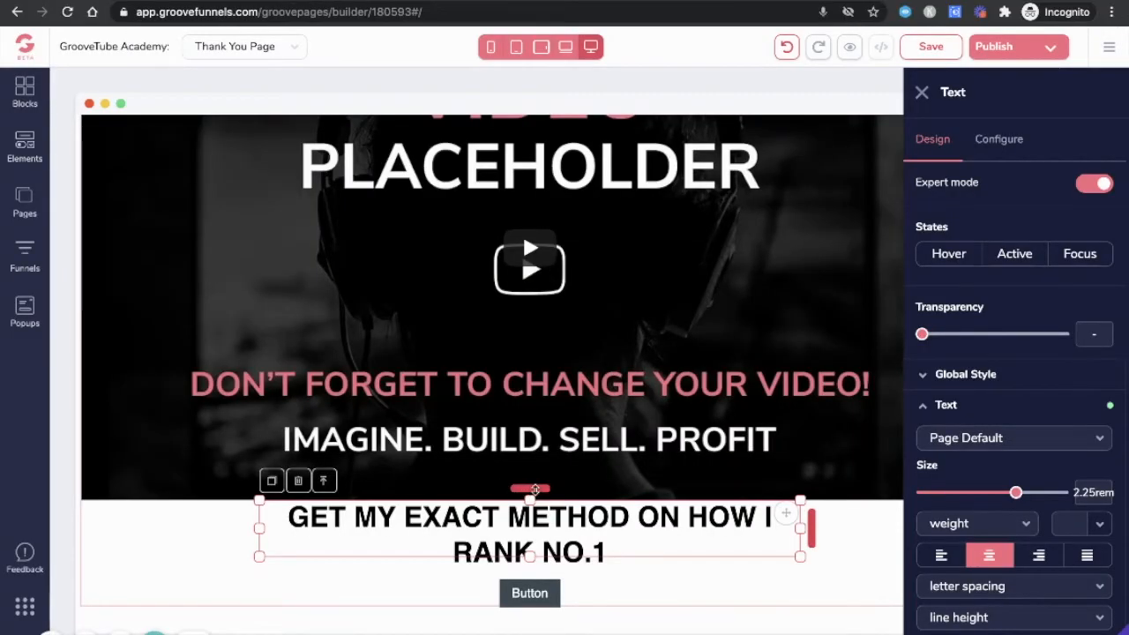
Step: Add a 2.00rem top margin to the heading to separate it from the video
{"action": "left_click_drag", "start_coordinate": [536, 488], "coordinate": [540, 547]}
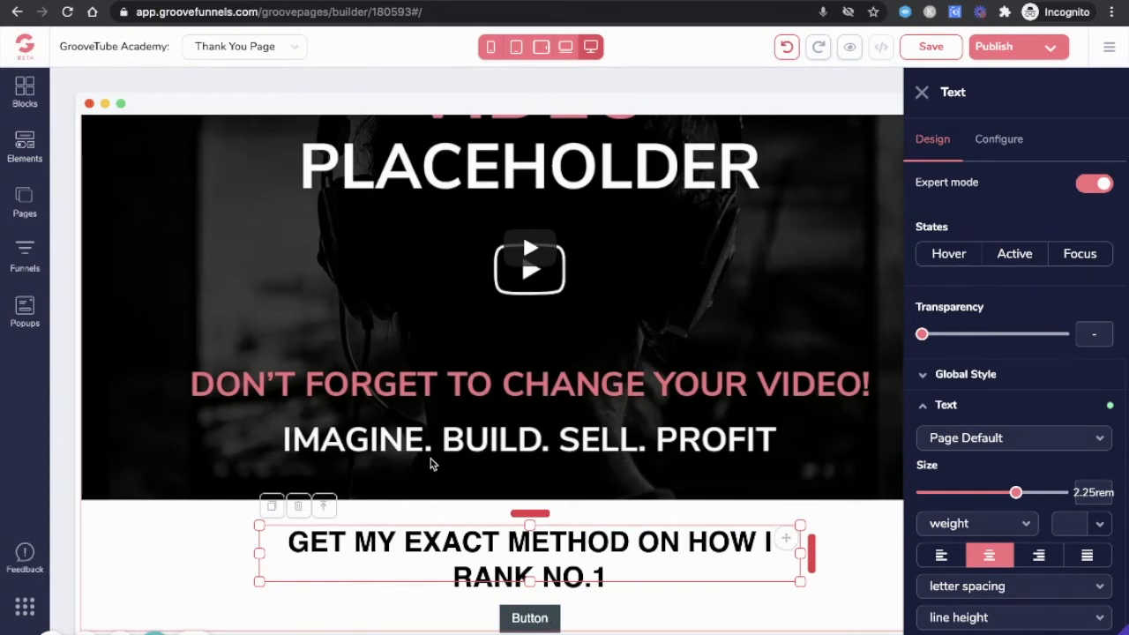
{"action": "scroll", "coordinate": [432, 463], "scroll_direction": "down", "scroll_amount": 3}
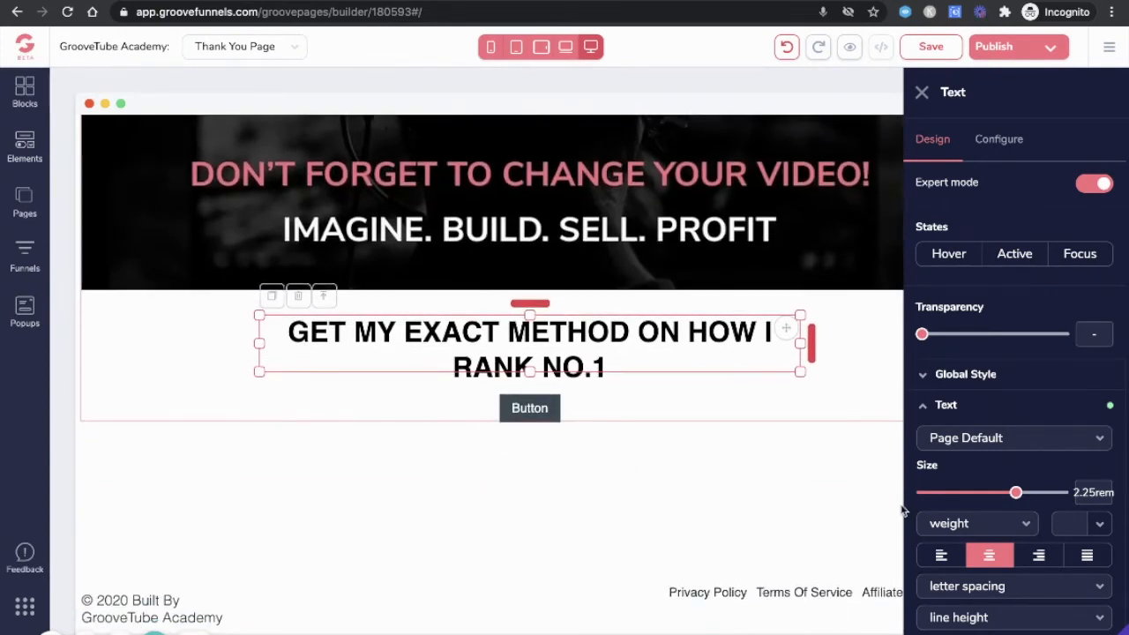
{"action": "scroll", "coordinate": [960, 507], "scroll_direction": "down", "scroll_amount": 3}
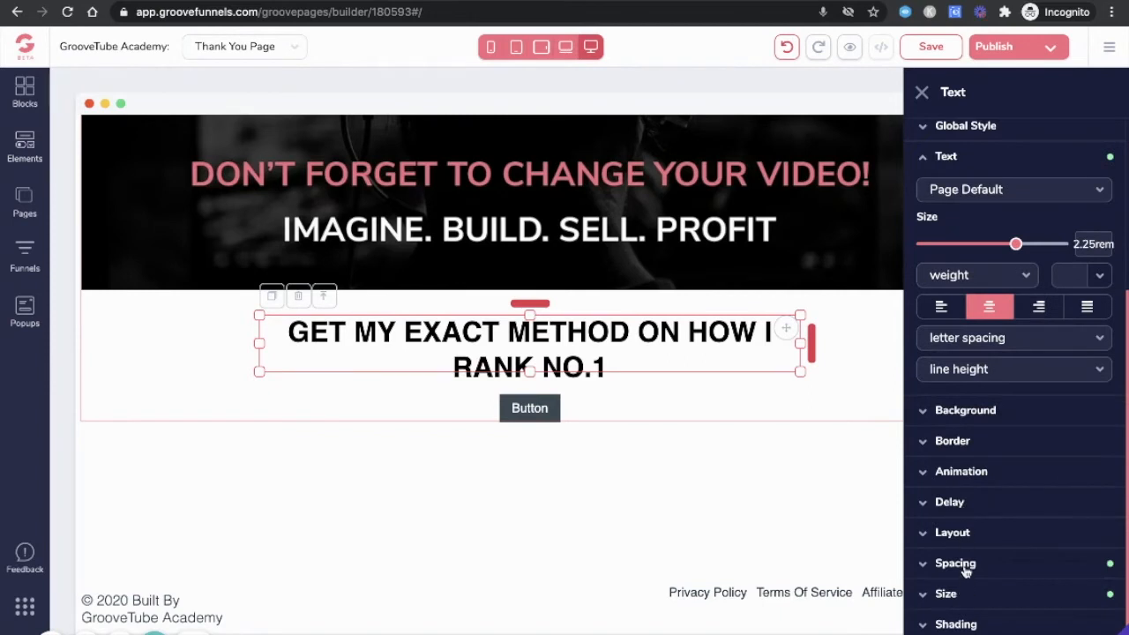
{"action": "left_click", "coordinate": [965, 567]}
{"action": "scroll", "coordinate": [967, 538], "scroll_direction": "down", "scroll_amount": 2}
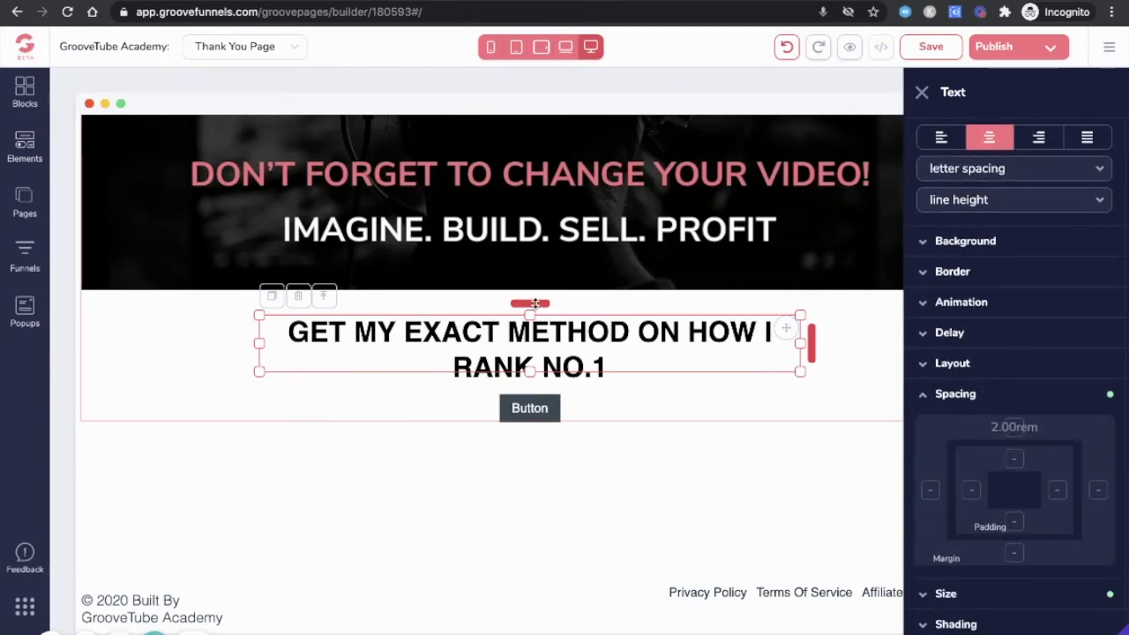
{"action": "mouse_move", "coordinate": [535, 304]}
{"action": "left_mouse_down"}
{"action": "mouse_move", "coordinate": [533, 314]}
{"action": "mouse_move", "coordinate": [533, 301]}
{"action": "left_mouse_up"}
Step: Change the button's label to "Yes, Send Me Straight To This Awesome Offer!", copied from the demo page, with its link left at none
{"action": "left_click", "coordinate": [529, 408]}
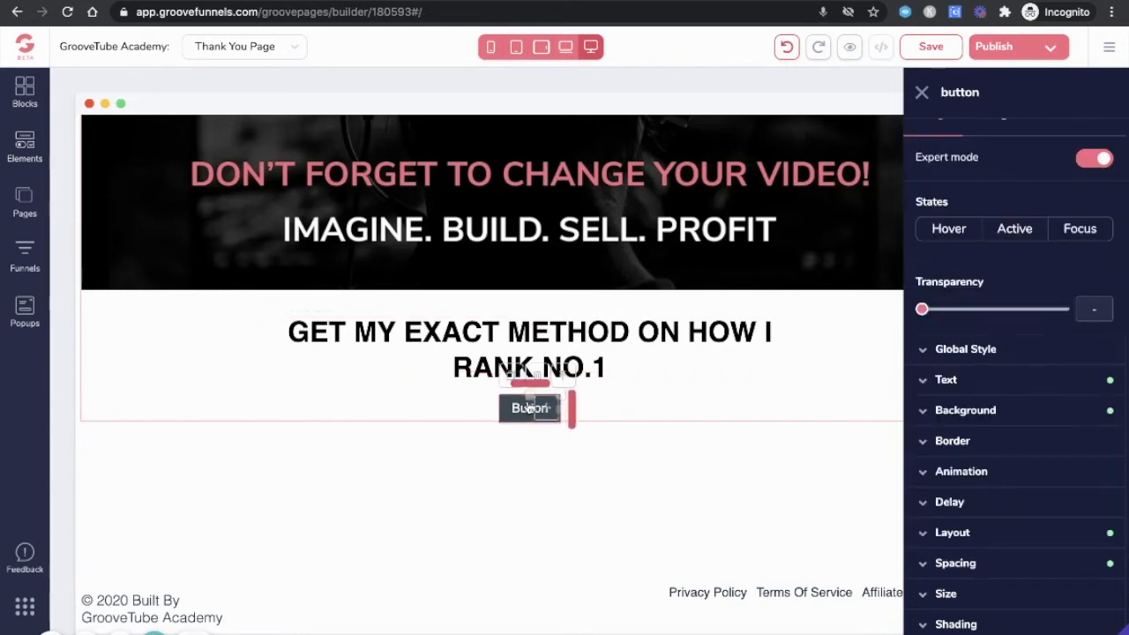
{"action": "scroll", "coordinate": [990, 294], "scroll_direction": "up", "scroll_amount": 1}
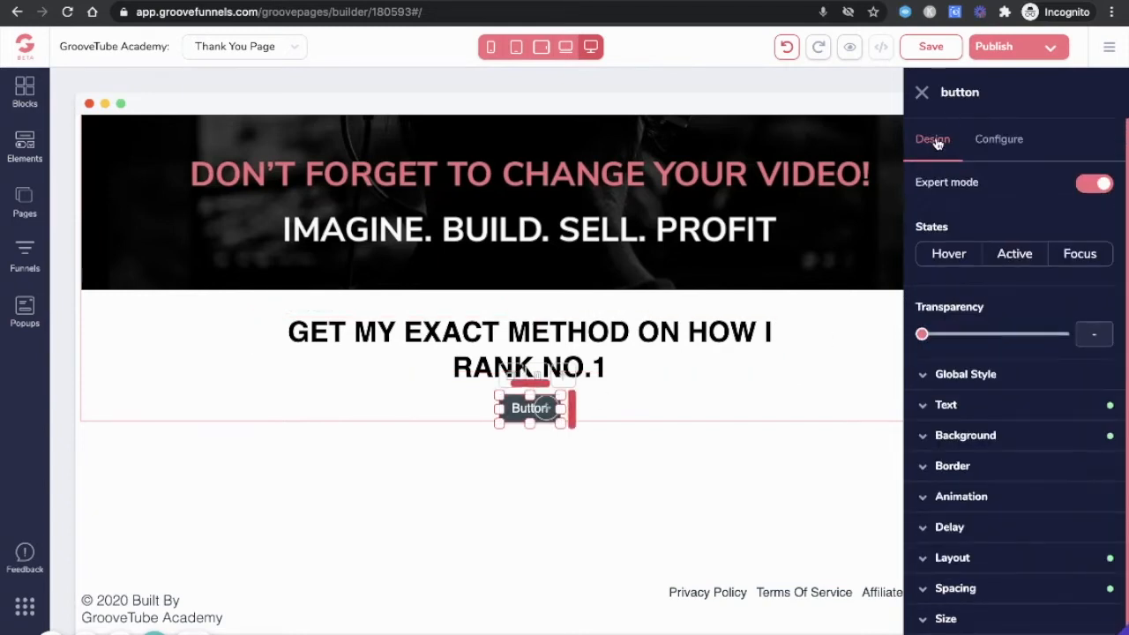
{"action": "left_click", "coordinate": [1002, 143]}
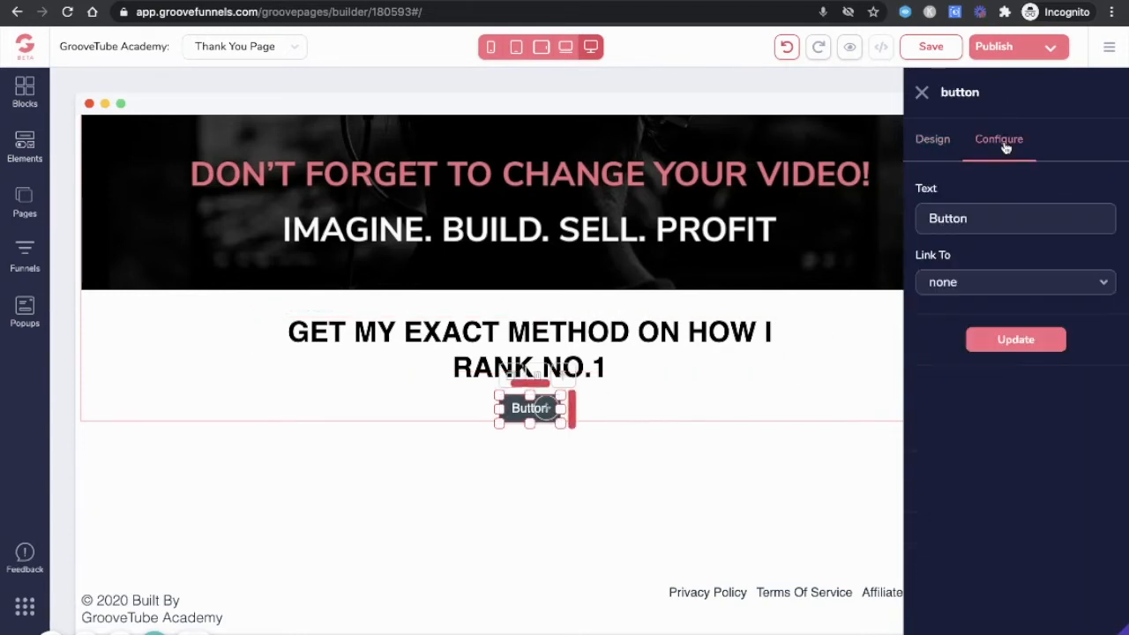
{"action": "left_click_drag", "start_coordinate": [973, 218], "coordinate": [914, 221]}
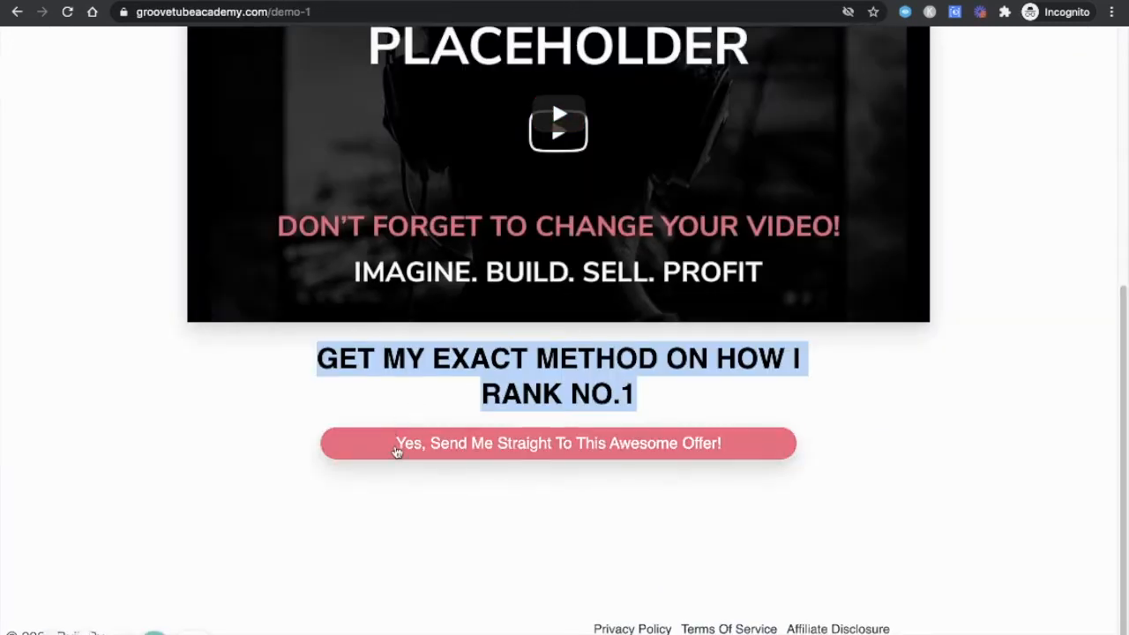
{"action": "left_click_drag", "start_coordinate": [397, 451], "coordinate": [717, 465]}
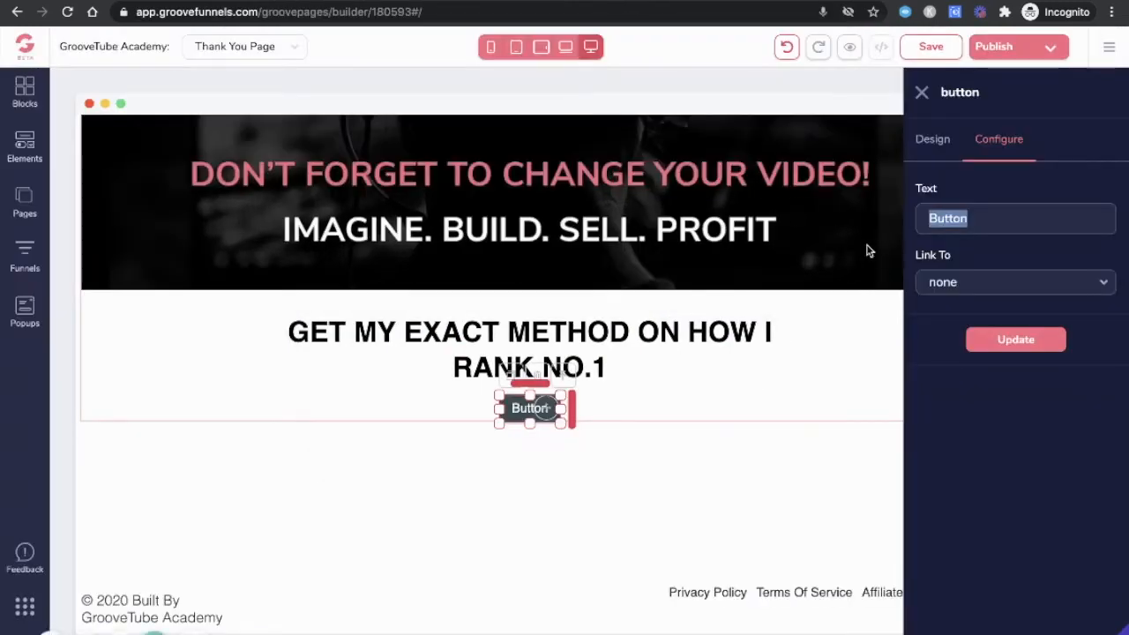
{"action": "key", "text": "ctrl+v"}
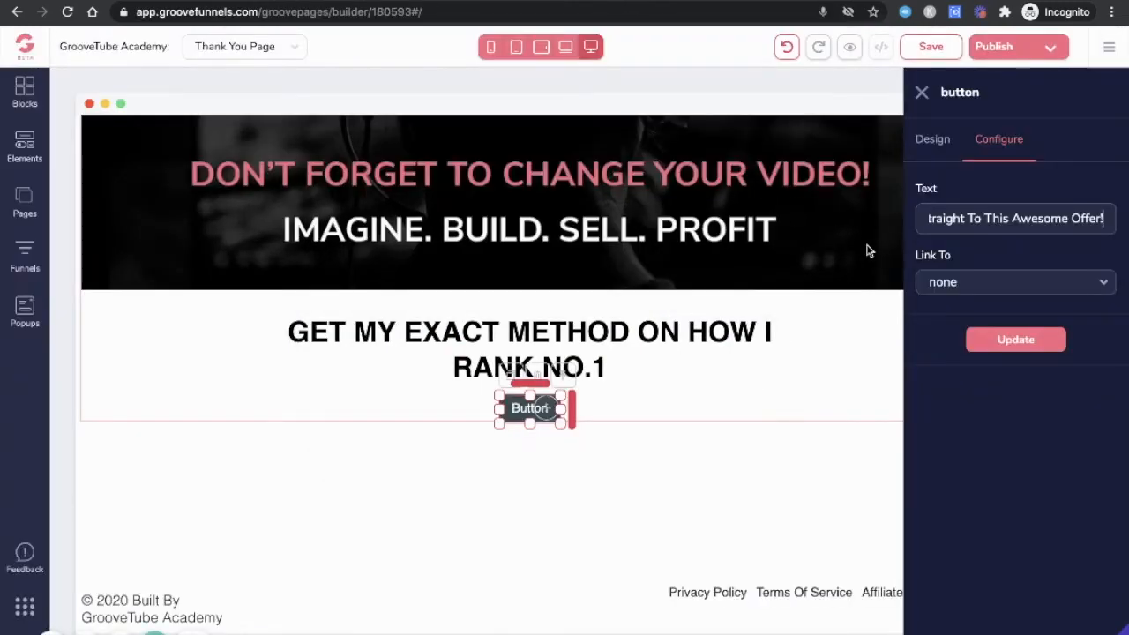
{"action": "left_click", "coordinate": [983, 291]}
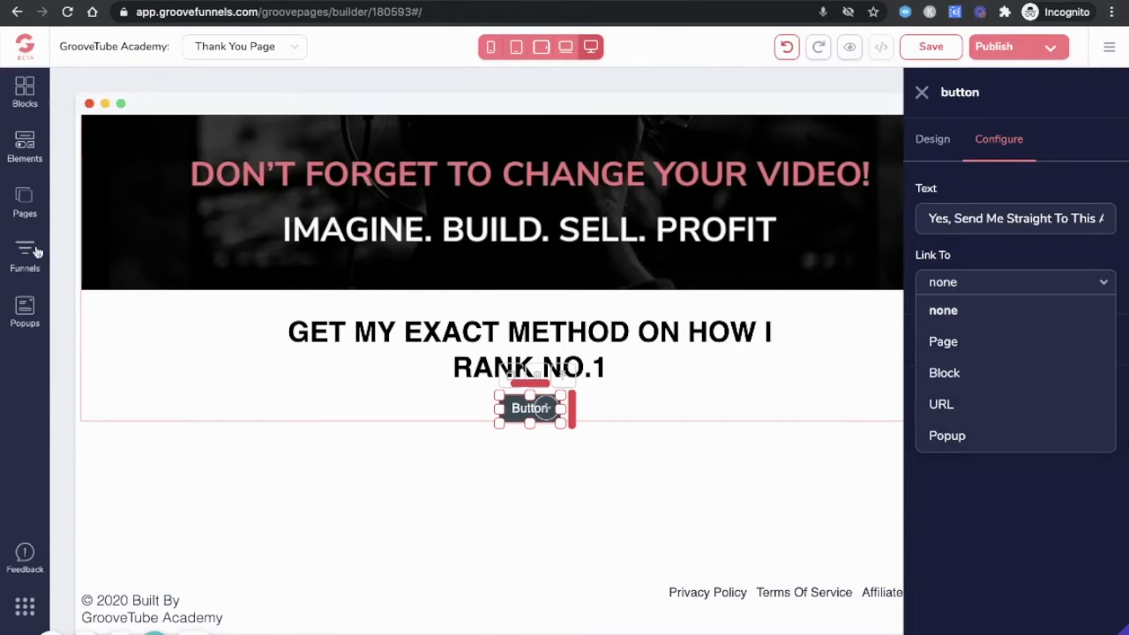
{"action": "left_click", "coordinate": [992, 286]}
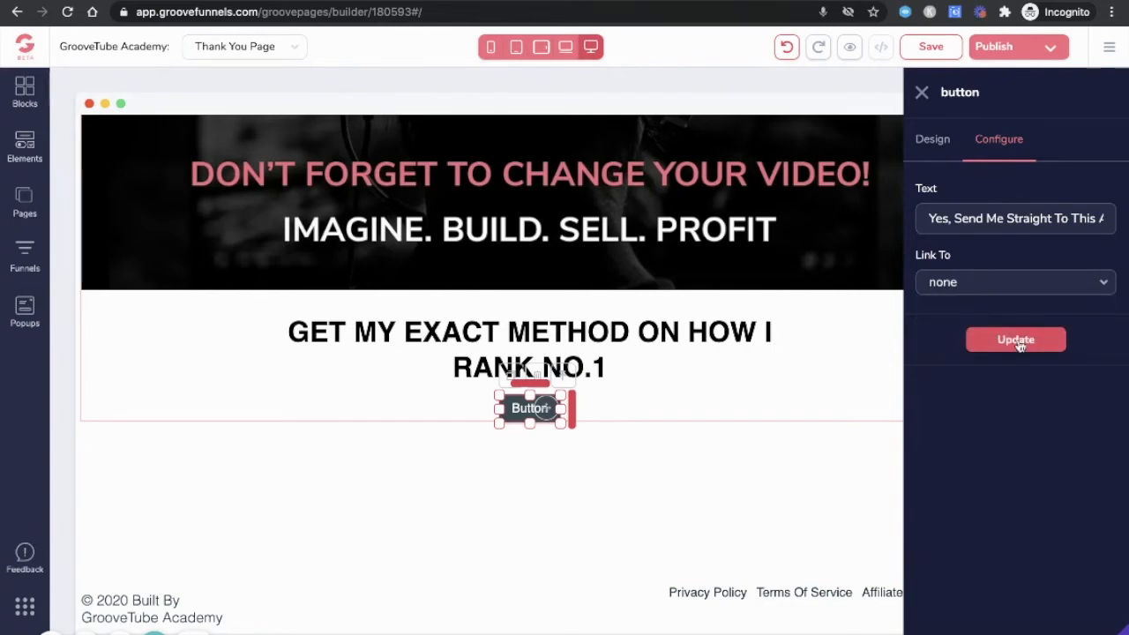
{"action": "left_click", "coordinate": [1019, 344]}
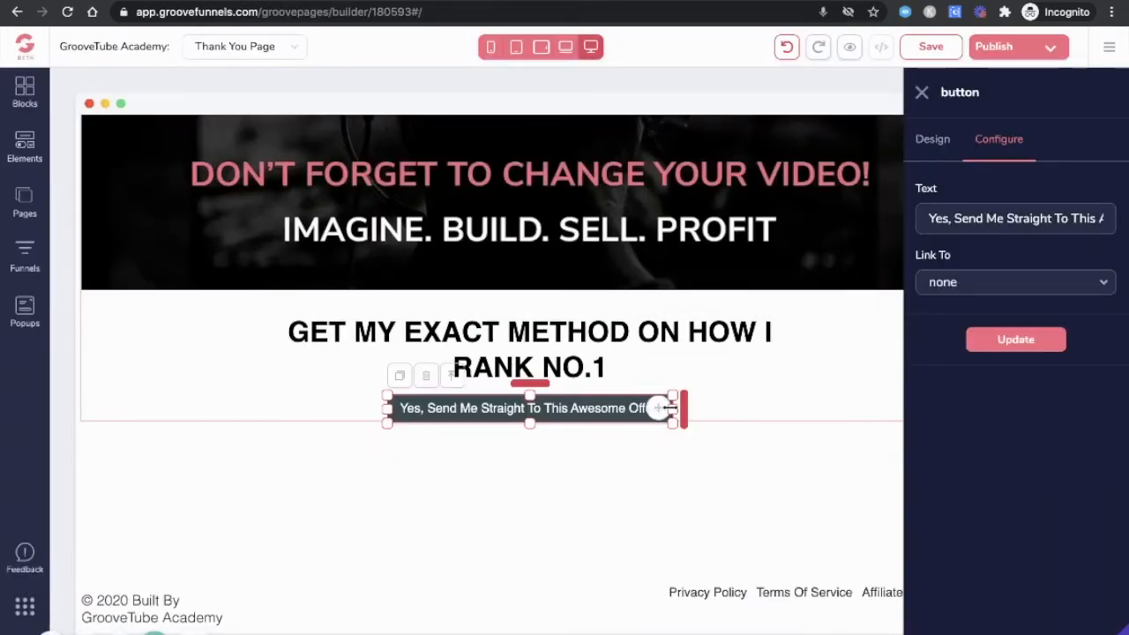
Step: Widen the button to about the heading's width, make it slightly taller, and adjust the gap above it
{"action": "left_click_drag", "start_coordinate": [670, 409], "coordinate": [883, 408]}
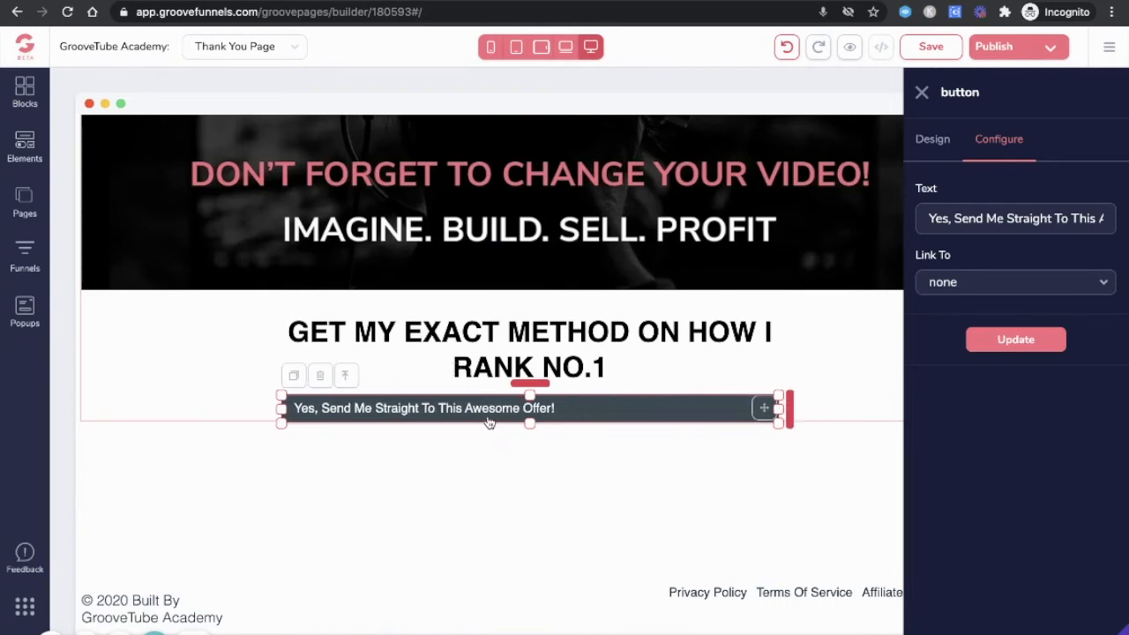
{"action": "left_click_drag", "start_coordinate": [530, 420], "coordinate": [529, 431]}
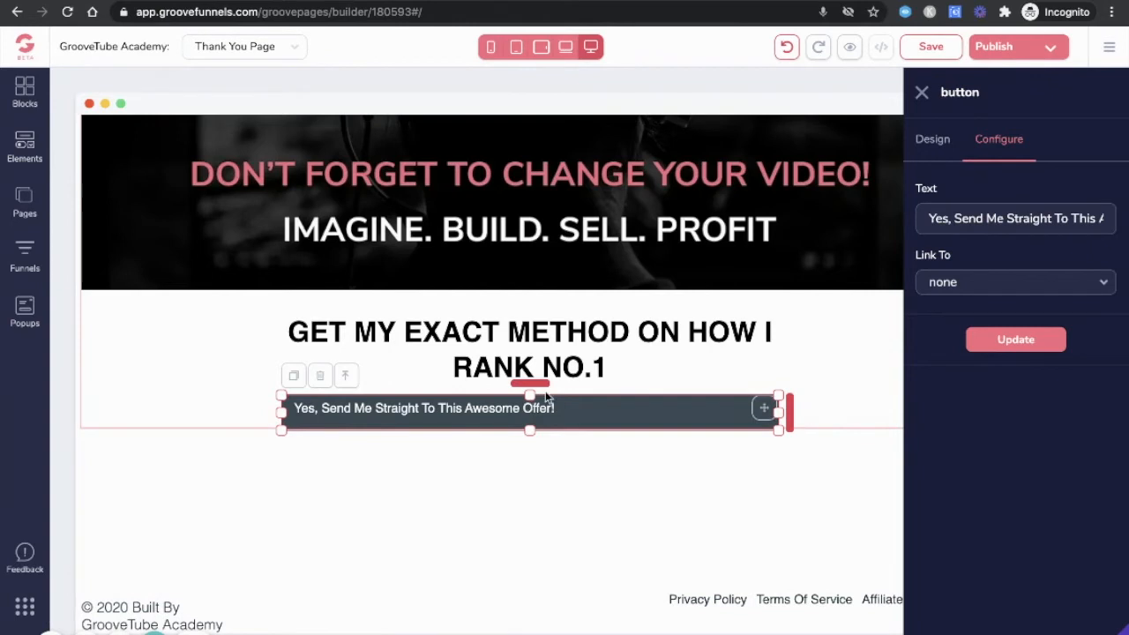
{"action": "mouse_move", "coordinate": [541, 386]}
{"action": "left_mouse_down"}
{"action": "mouse_move", "coordinate": [543, 406]}
{"action": "mouse_move", "coordinate": [547, 366]}
{"action": "left_mouse_up"}
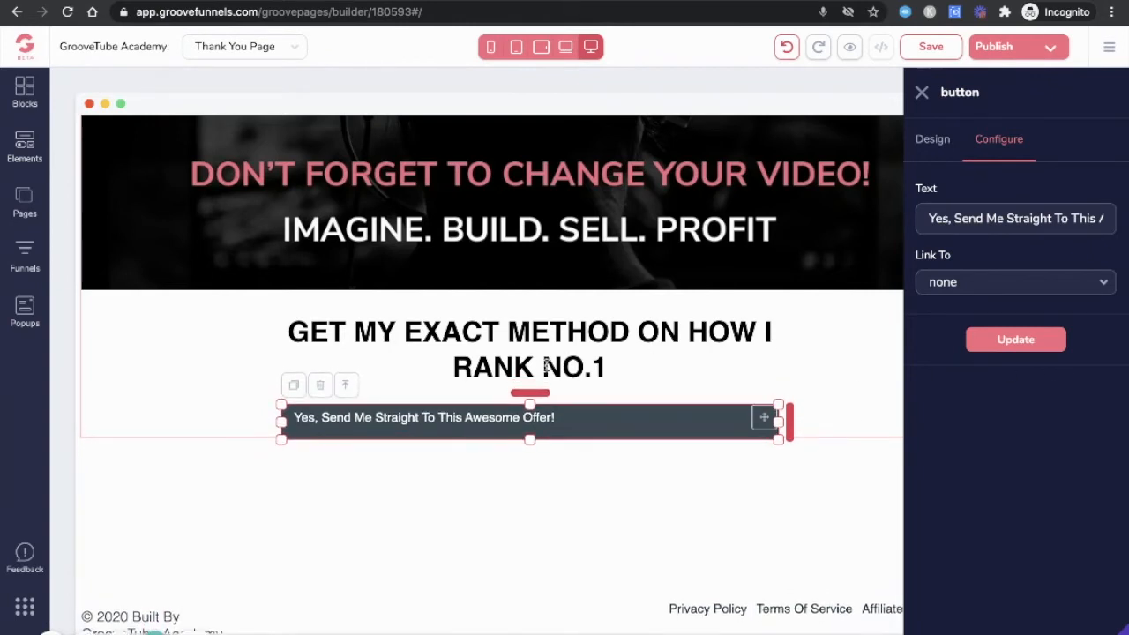
Step: Set the button's text size to 1.5rem
{"action": "left_click", "coordinate": [935, 145]}
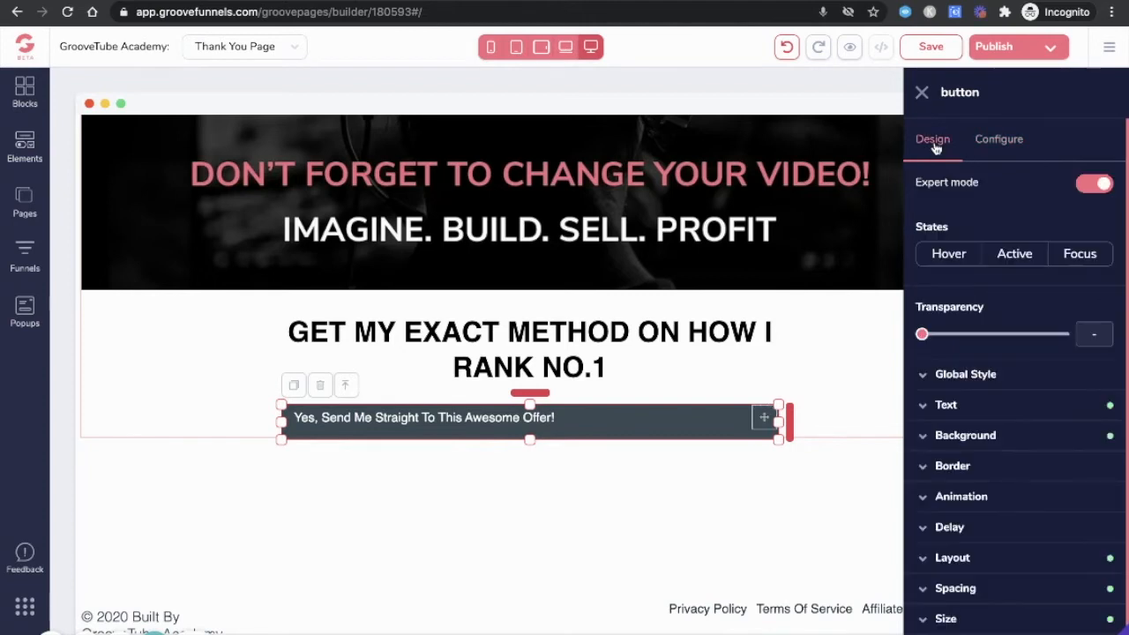
{"action": "left_click", "coordinate": [947, 405]}
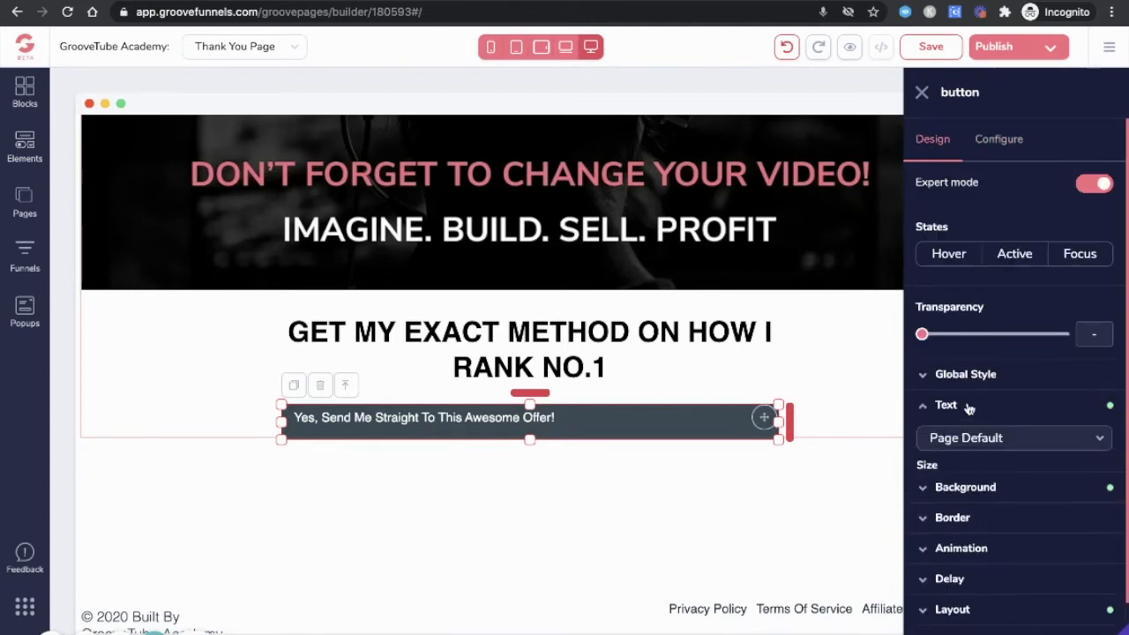
{"action": "scroll", "coordinate": [1023, 413], "scroll_direction": "down", "scroll_amount": 3}
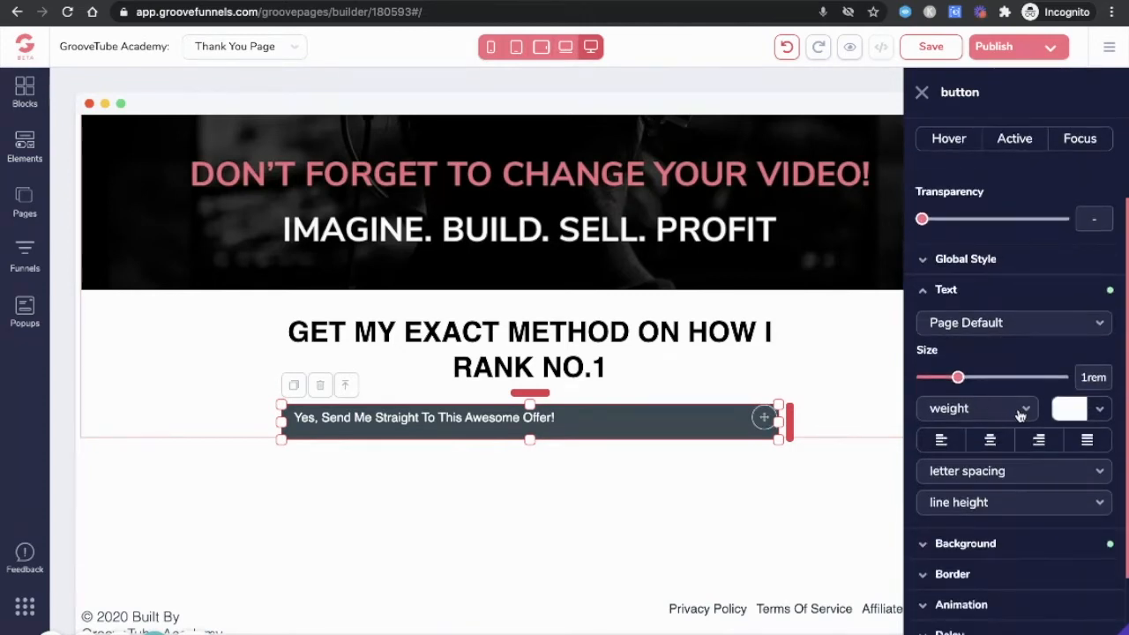
{"action": "left_click_drag", "start_coordinate": [960, 378], "coordinate": [996, 382]}
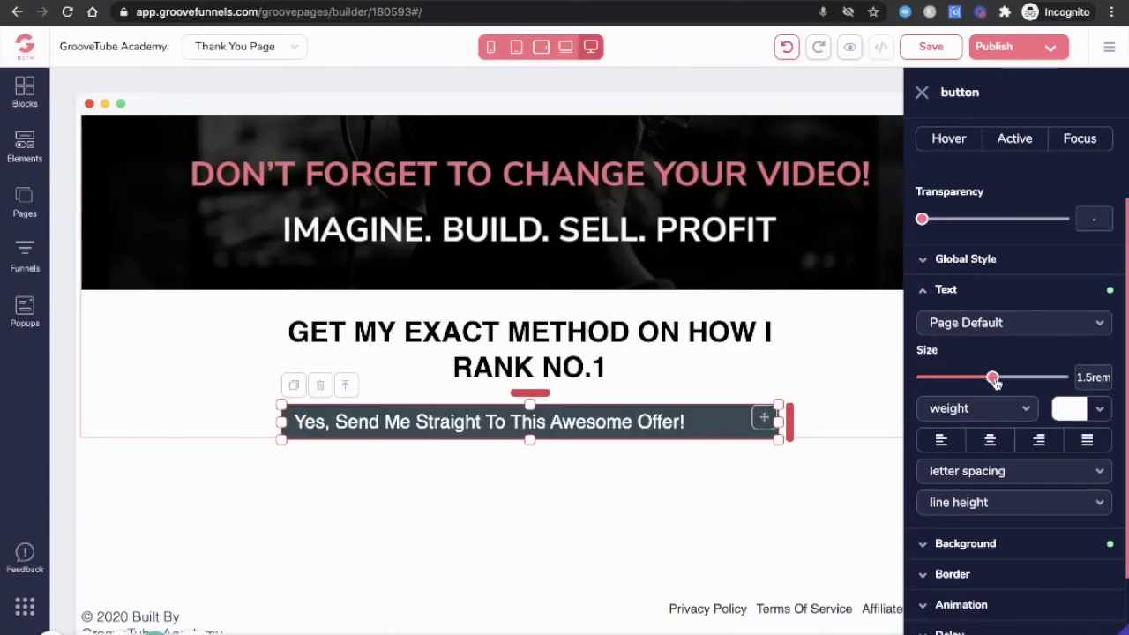
Step: Center-align the button's text and open the button's background settings
{"action": "left_click", "coordinate": [988, 440]}
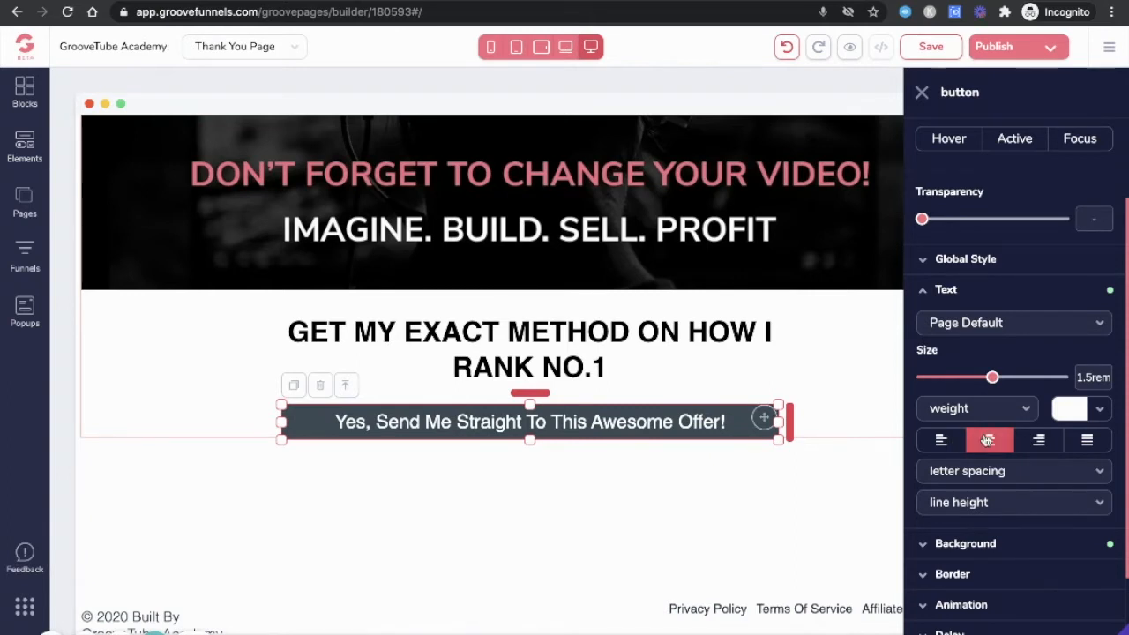
{"action": "scroll", "coordinate": [1101, 481], "scroll_direction": "down", "scroll_amount": 3}
{"action": "left_click", "coordinate": [995, 413]}
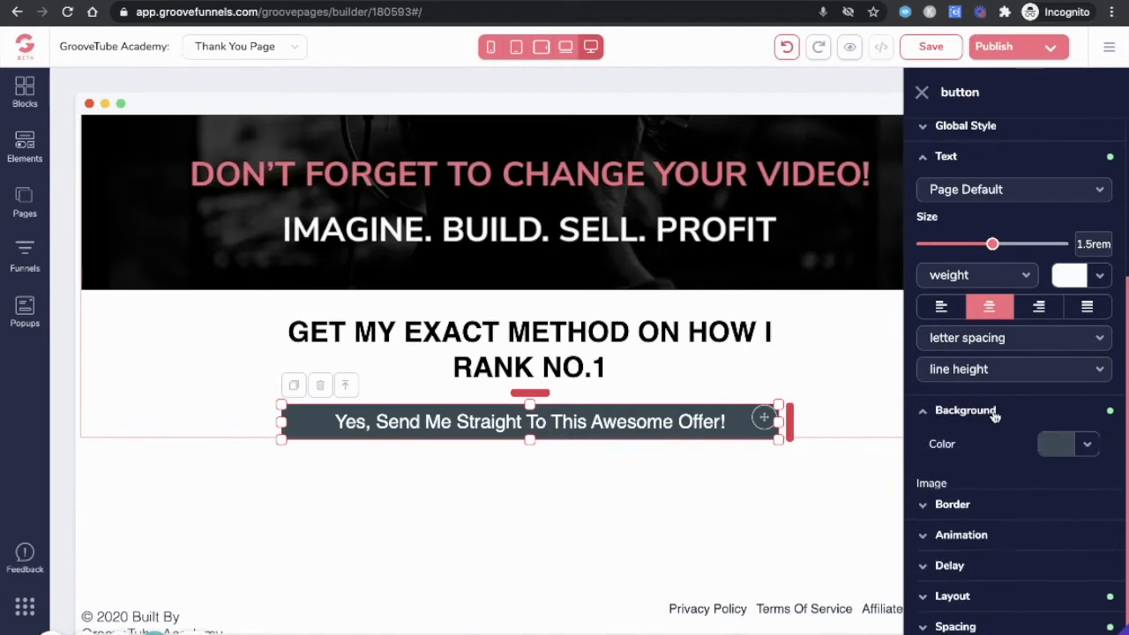
Step: Copy the pink colour code FD6481 from the page's detected colours using the style inspector extension
{"action": "left_click", "coordinate": [904, 12]}
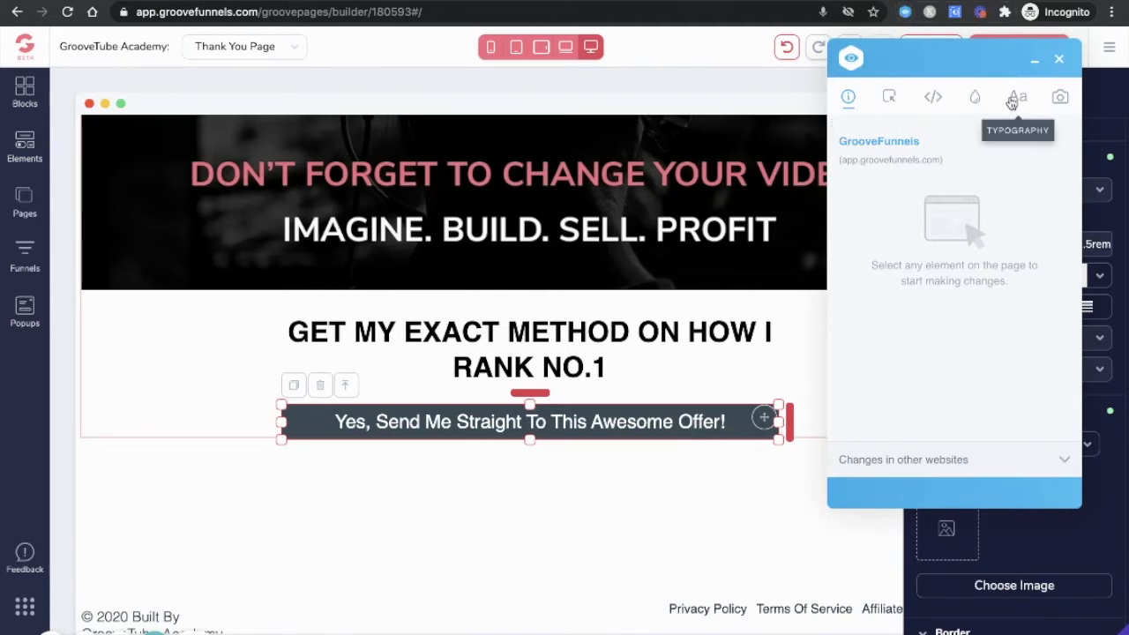
{"action": "left_click", "coordinate": [1020, 97]}
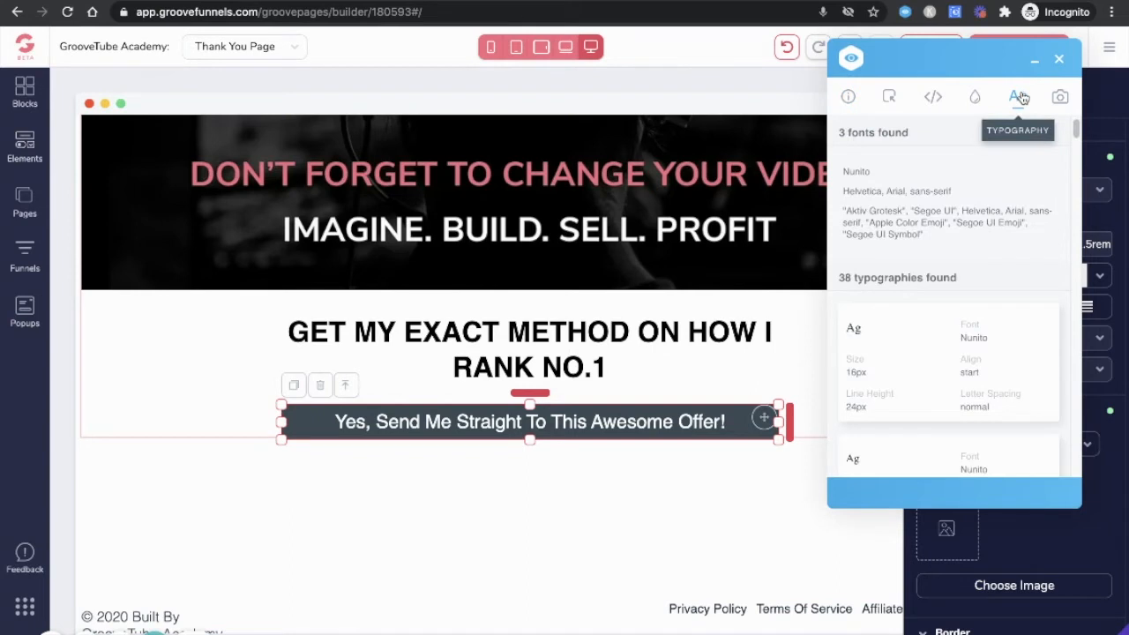
{"action": "left_click", "coordinate": [976, 98]}
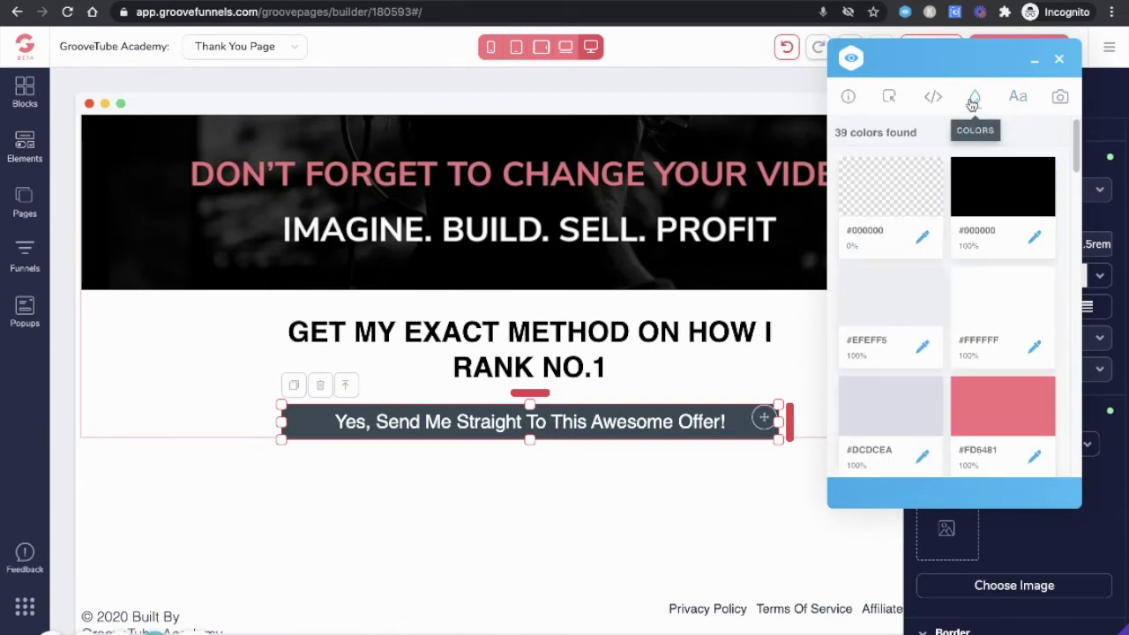
{"action": "scroll", "coordinate": [1007, 421], "scroll_direction": "down", "scroll_amount": 3}
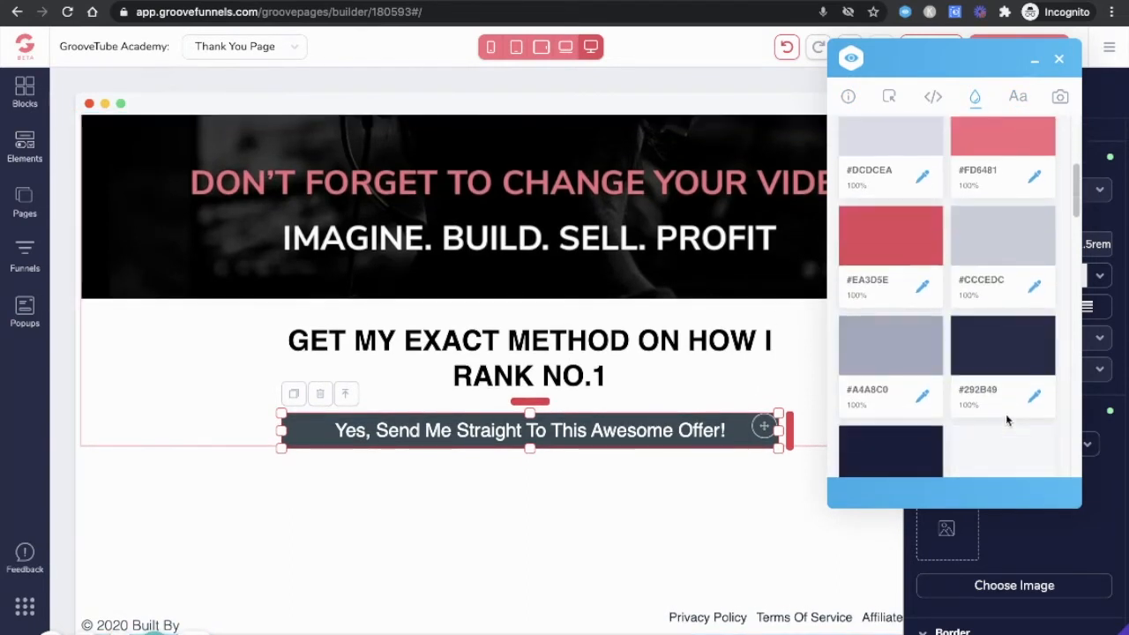
{"action": "scroll", "coordinate": [1006, 417], "scroll_direction": "up", "scroll_amount": 2}
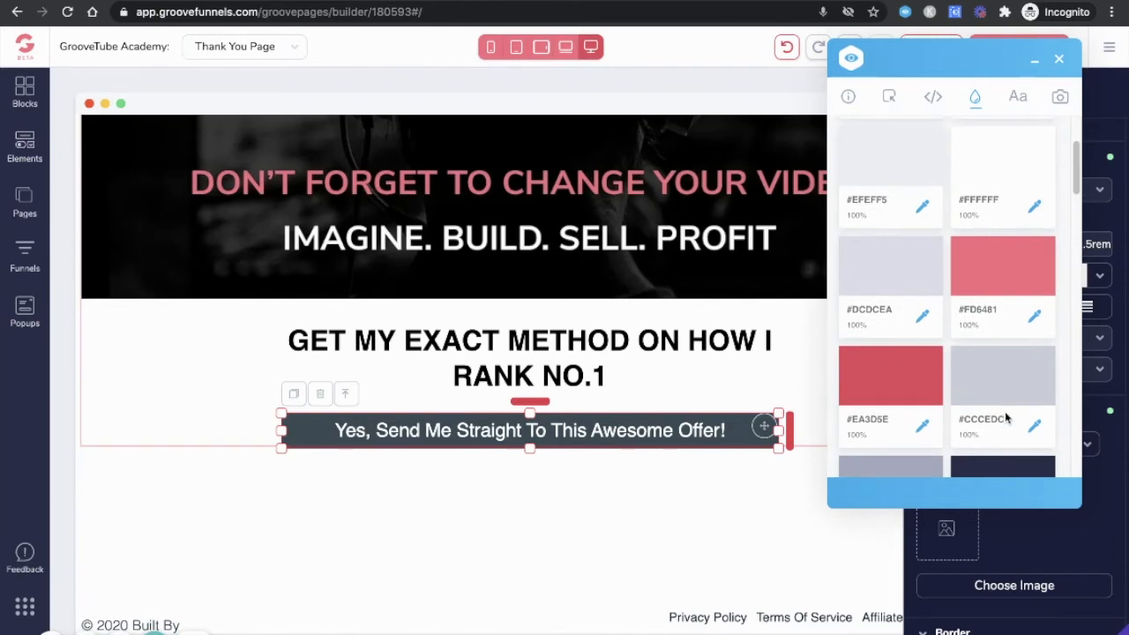
{"action": "left_click", "coordinate": [1034, 315]}
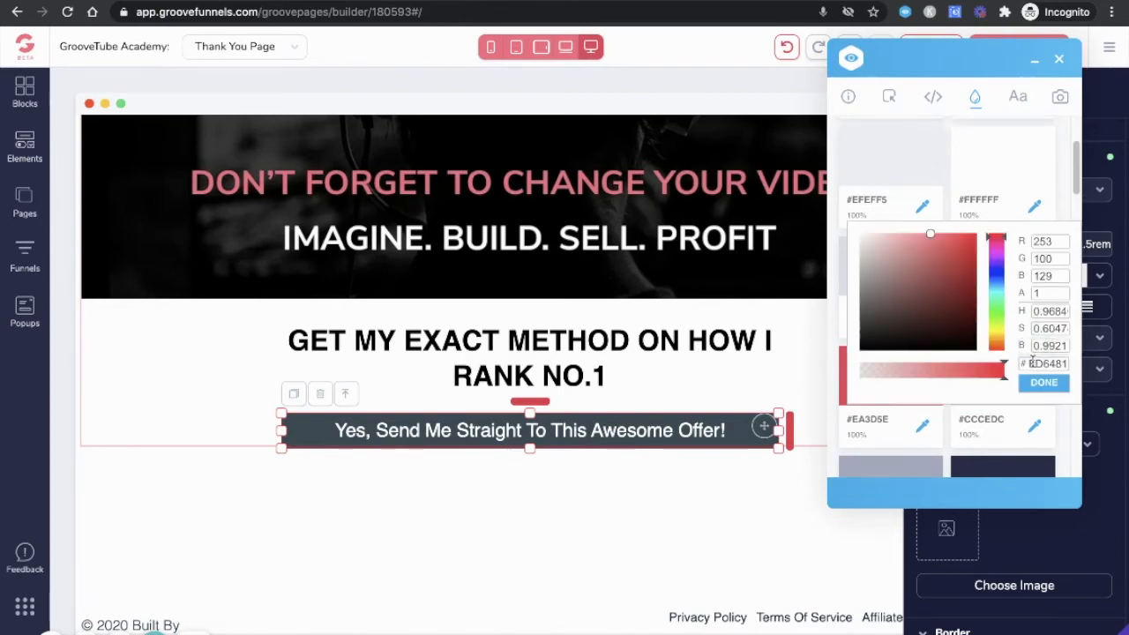
{"action": "left_click_drag", "start_coordinate": [1030, 365], "coordinate": [1063, 364]}
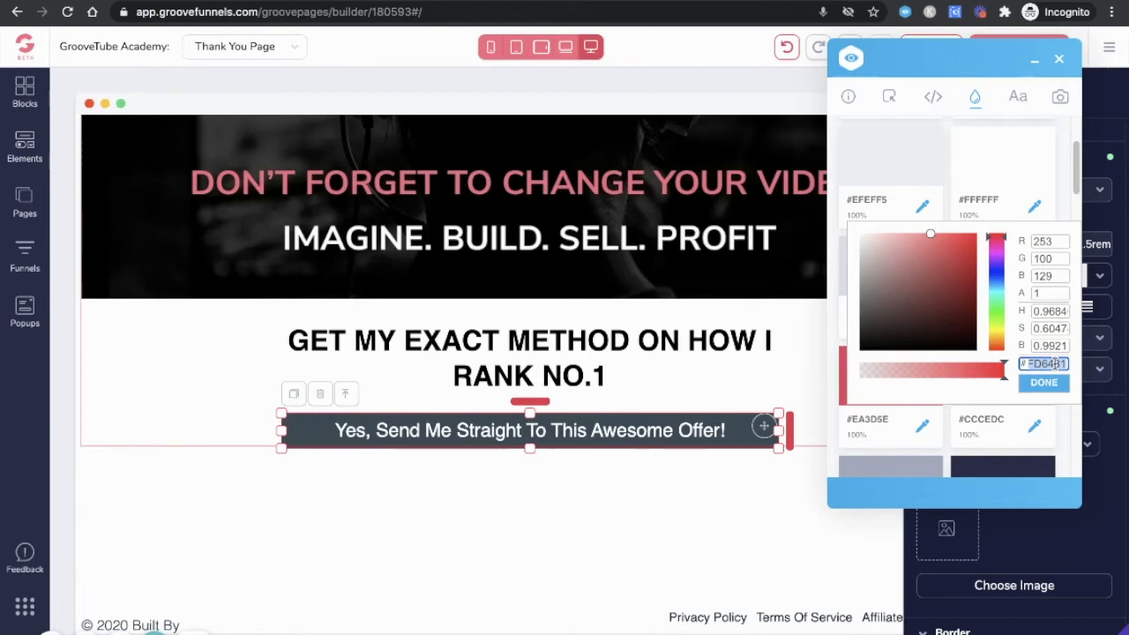
{"action": "left_click", "coordinate": [1063, 389]}
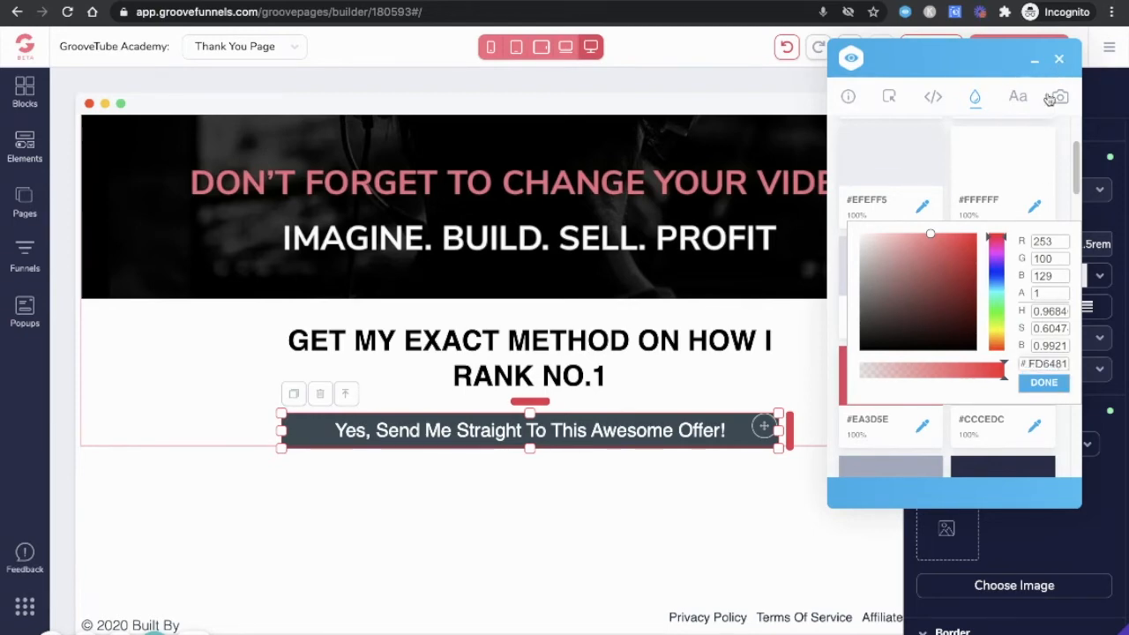
{"action": "left_click", "coordinate": [1060, 61]}
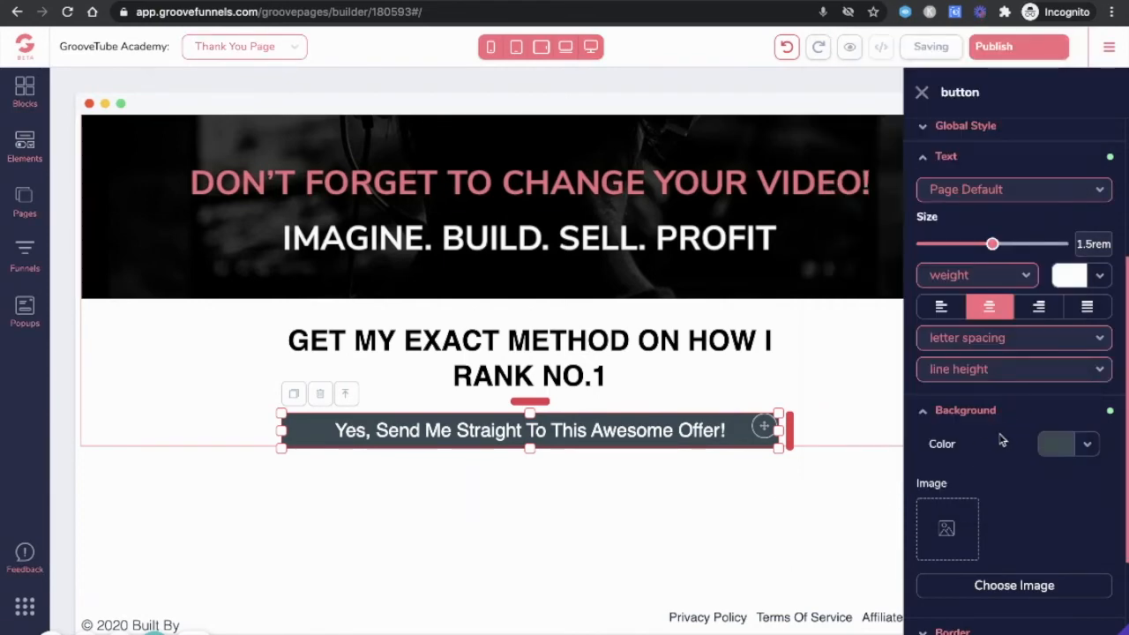
Step: Set the button's background colour to the copied hex value #FD6481
{"action": "left_click", "coordinate": [1085, 446]}
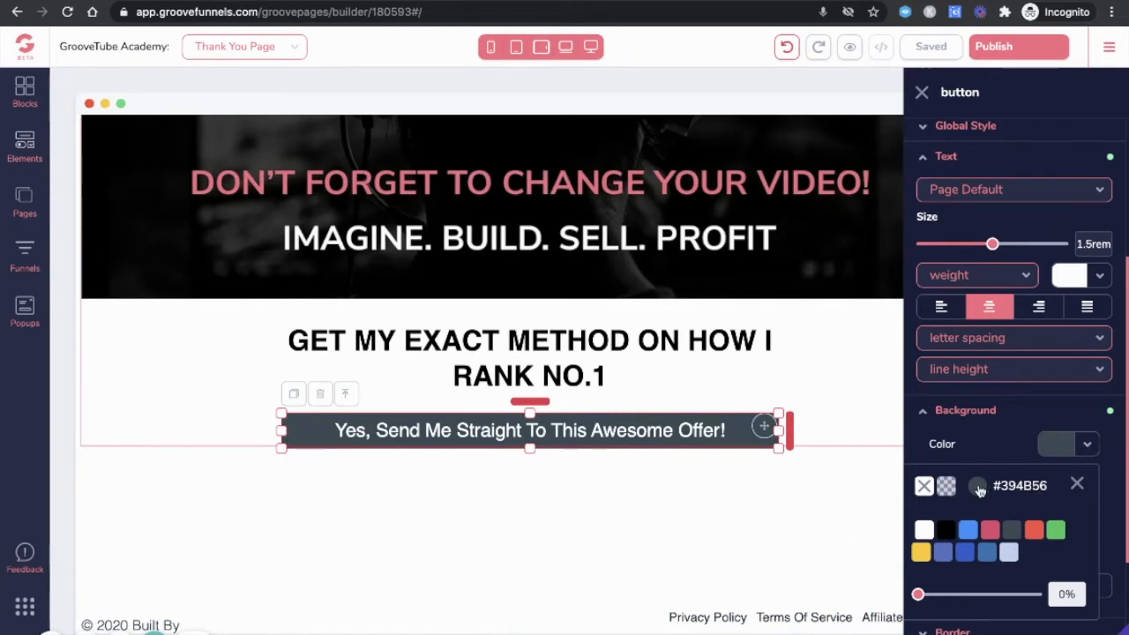
{"action": "left_click", "coordinate": [979, 487]}
{"action": "scroll", "coordinate": [995, 514], "scroll_direction": "down", "scroll_amount": 2}
{"action": "left_click_drag", "start_coordinate": [1011, 511], "coordinate": [964, 511]}
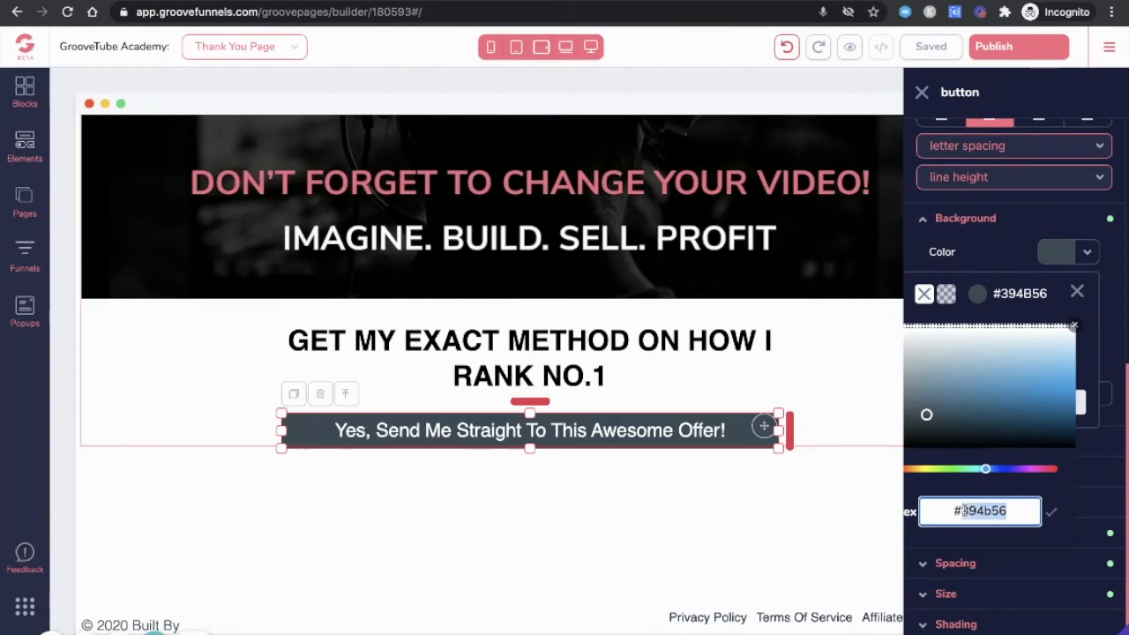
{"action": "type", "text": "ED6481"}
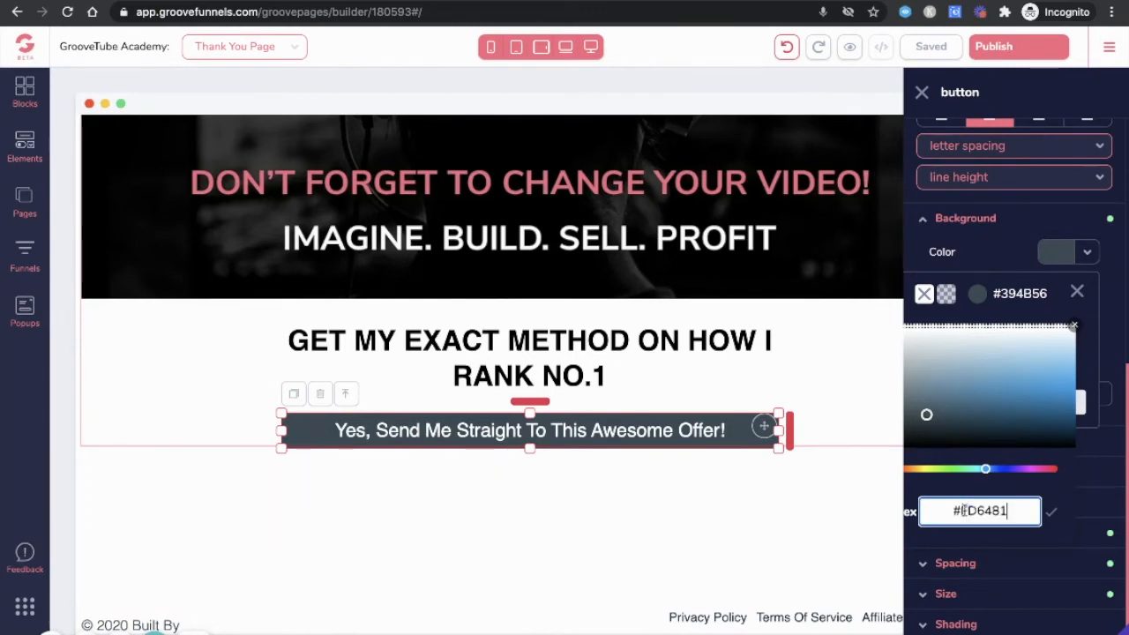
{"action": "key", "text": "Return"}
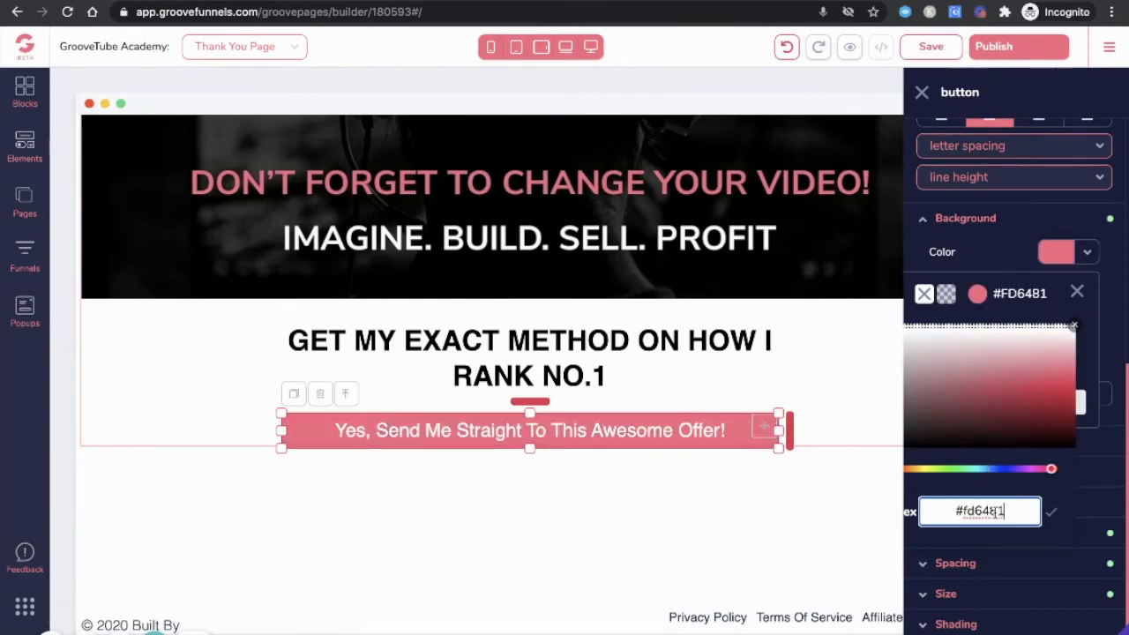
{"action": "left_click", "coordinate": [1051, 512]}
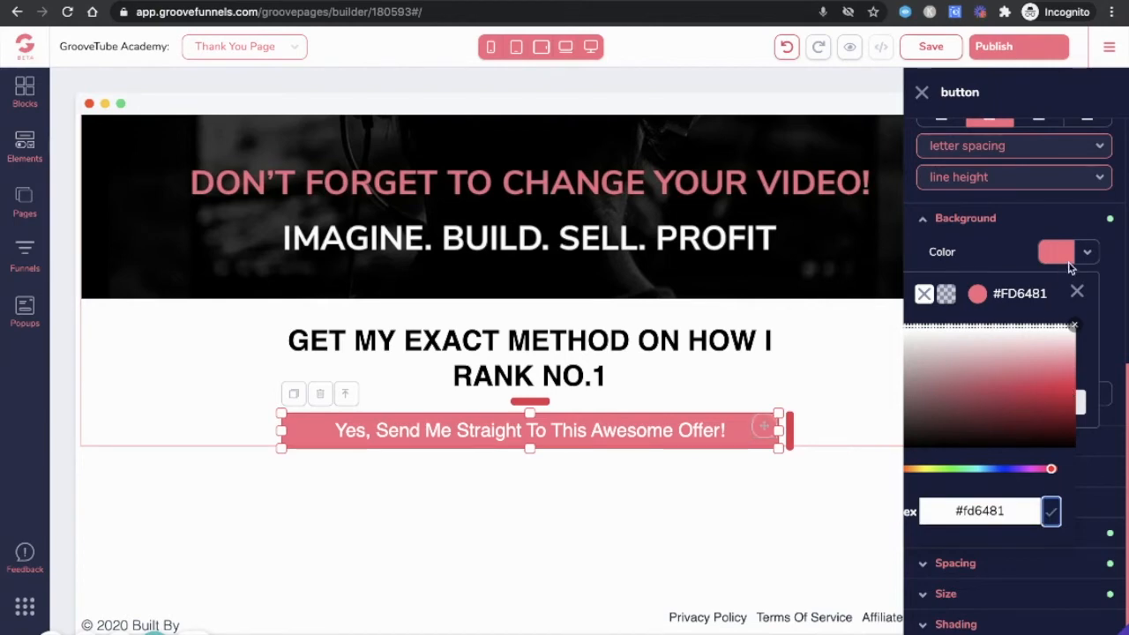
{"action": "left_click", "coordinate": [1078, 291]}
Step: Check the demo button's hover effect, and set this button's hover-state text colour to dark red #A02248
{"action": "scroll", "coordinate": [1041, 304], "scroll_direction": "up", "scroll_amount": 5}
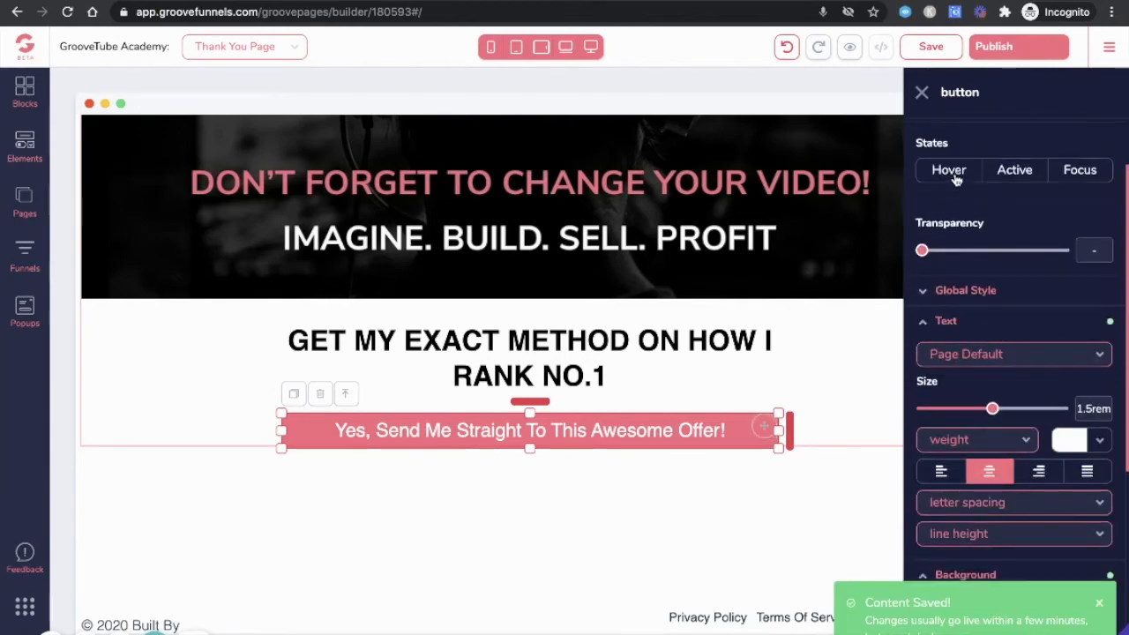
{"action": "left_click", "coordinate": [955, 175]}
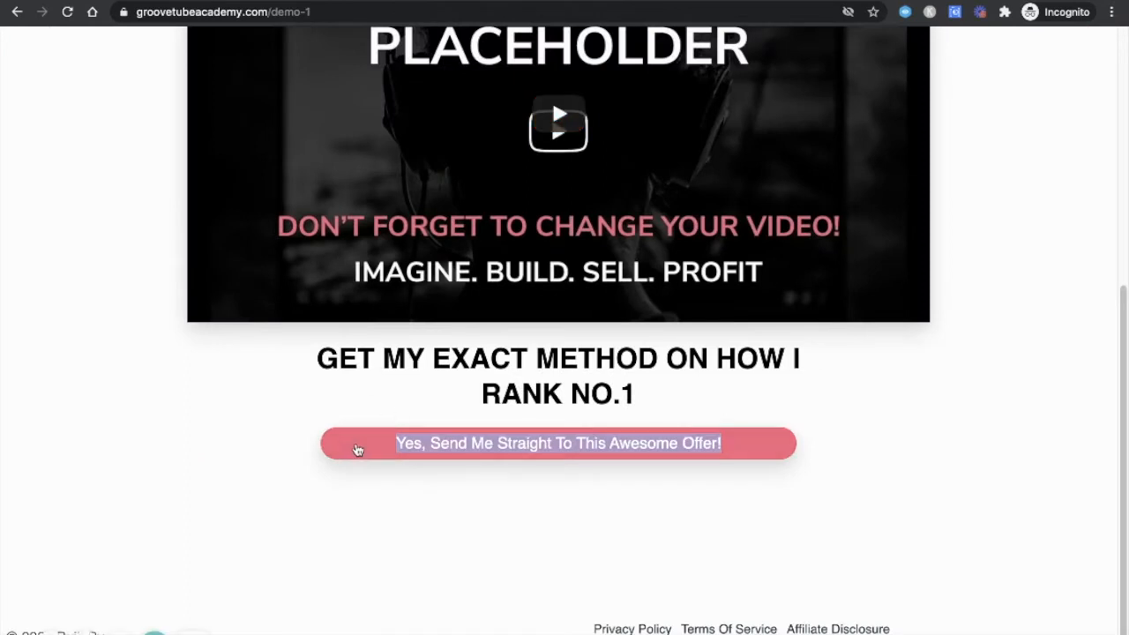
{"action": "left_click", "coordinate": [337, 533]}
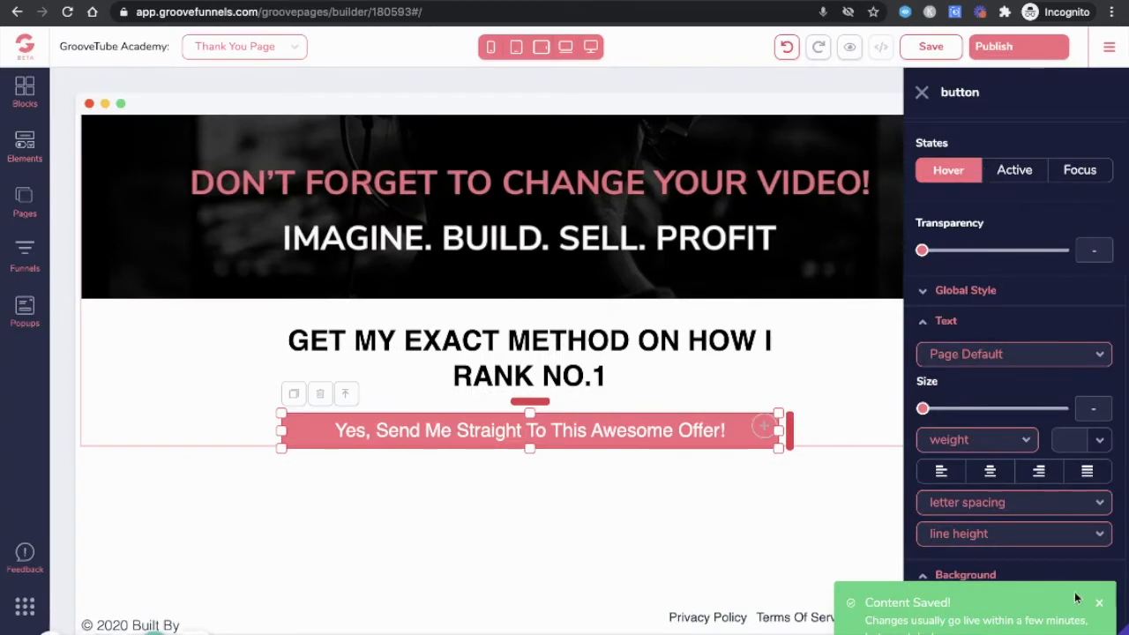
{"action": "left_click", "coordinate": [1099, 605]}
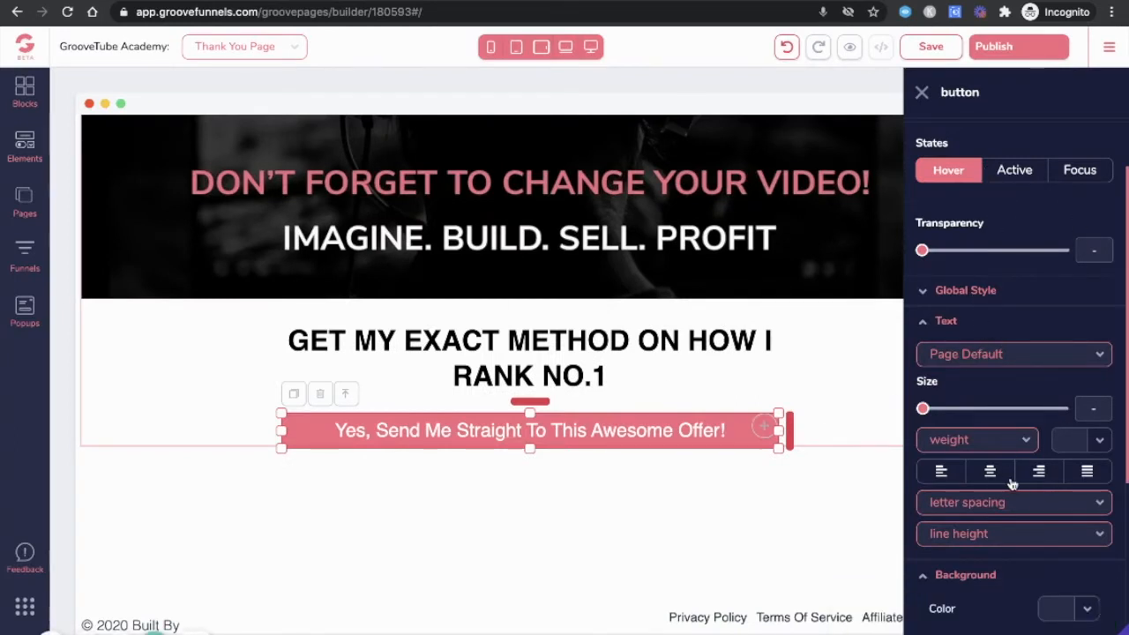
{"action": "scroll", "coordinate": [1058, 371], "scroll_direction": "down", "scroll_amount": 1}
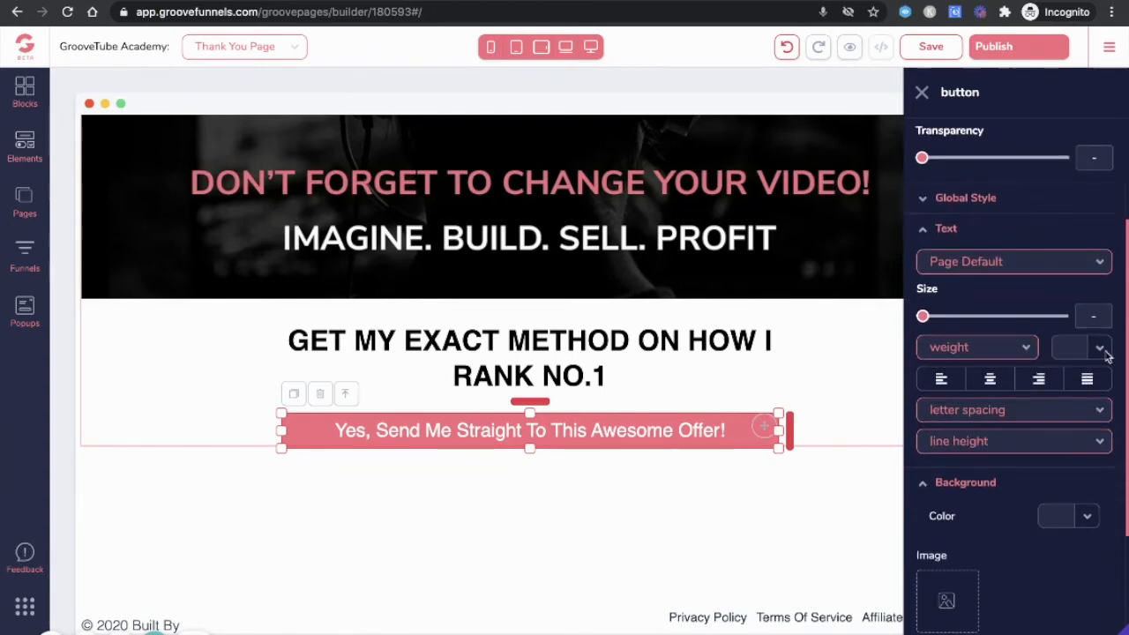
{"action": "left_click", "coordinate": [1101, 347]}
{"action": "mouse_move", "coordinate": [1006, 439]}
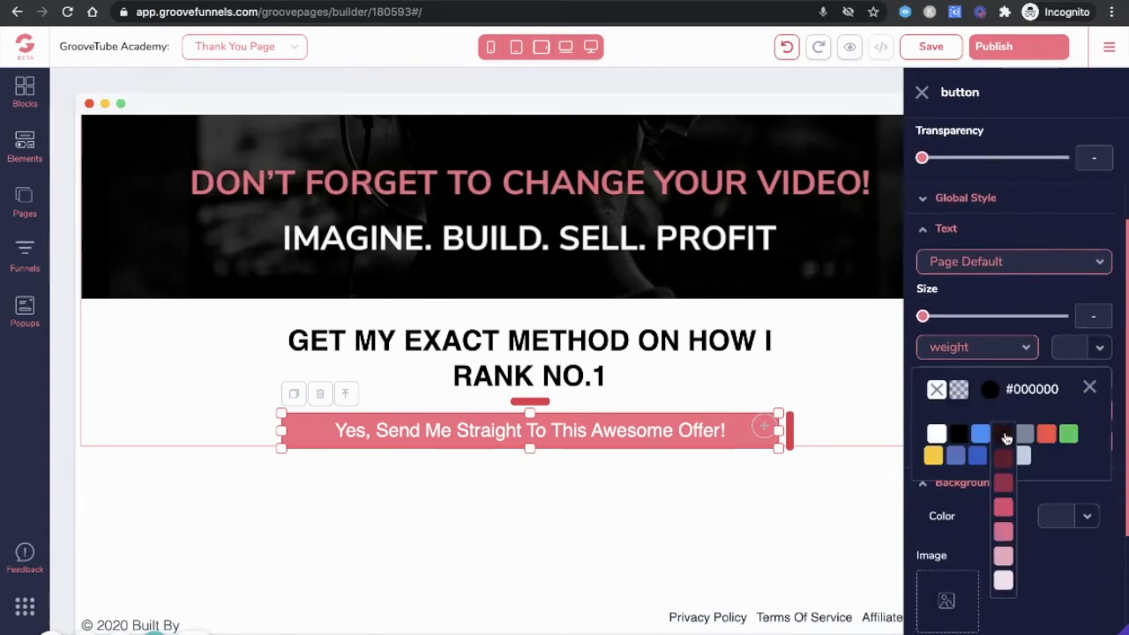
{"action": "left_click", "coordinate": [1007, 487]}
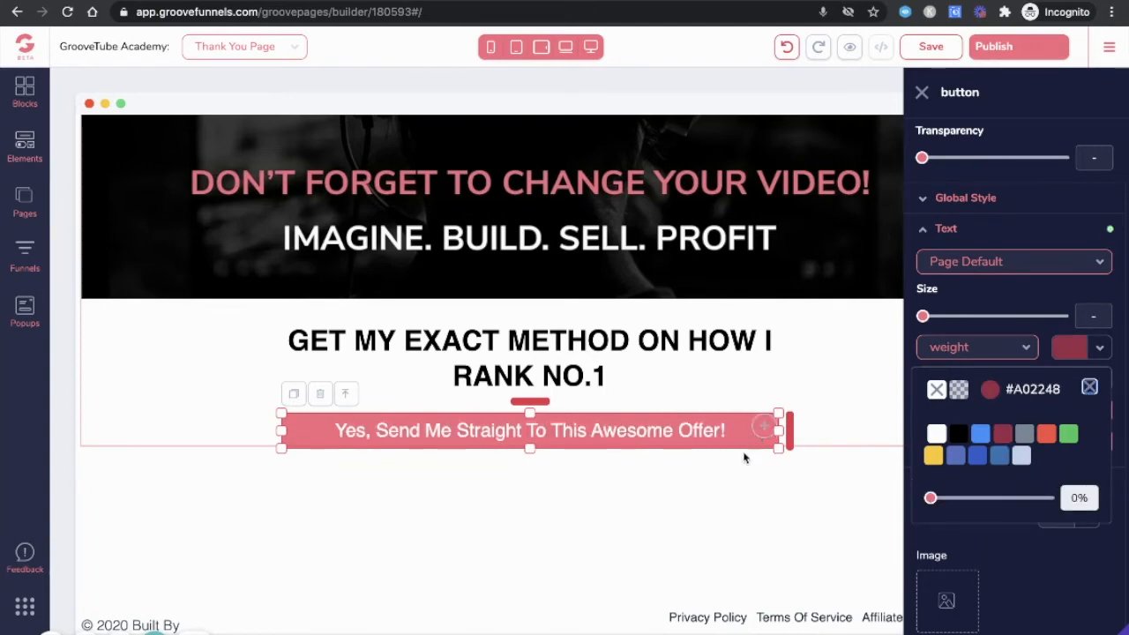
Step: Round the button's corners to 9999px in its normal state, close its settings and save the page
{"action": "scroll", "coordinate": [938, 453], "scroll_direction": "down", "scroll_amount": 3}
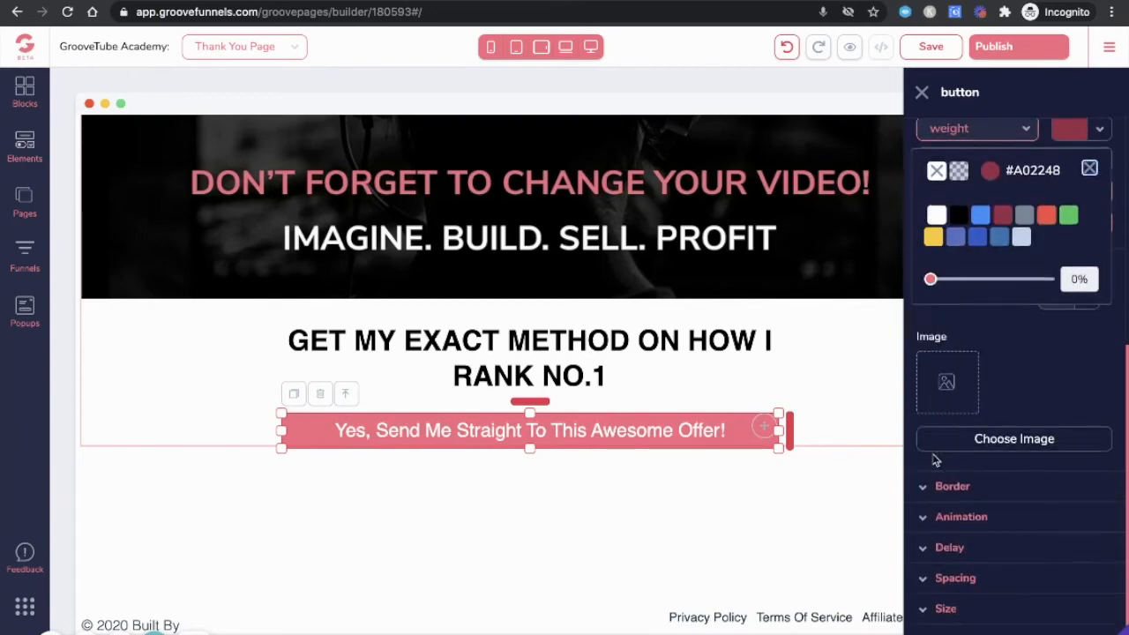
{"action": "scroll", "coordinate": [970, 441], "scroll_direction": "up", "scroll_amount": 3}
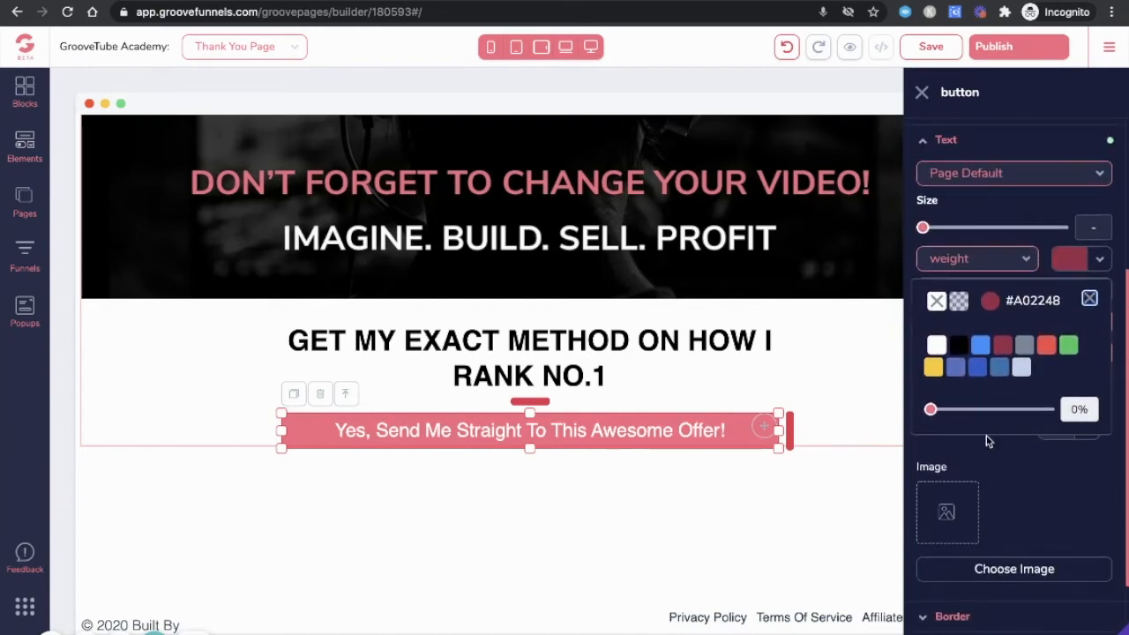
{"action": "scroll", "coordinate": [984, 450], "scroll_direction": "down", "scroll_amount": 2}
{"action": "left_click", "coordinate": [951, 501]}
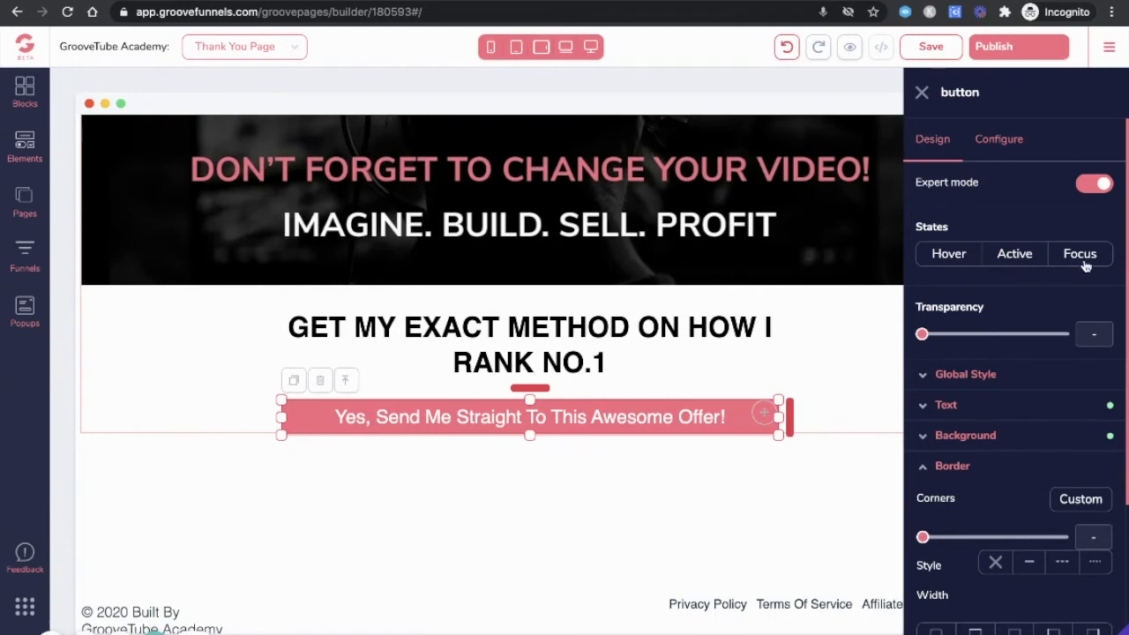
{"action": "scroll", "coordinate": [963, 285], "scroll_direction": "down", "scroll_amount": 3}
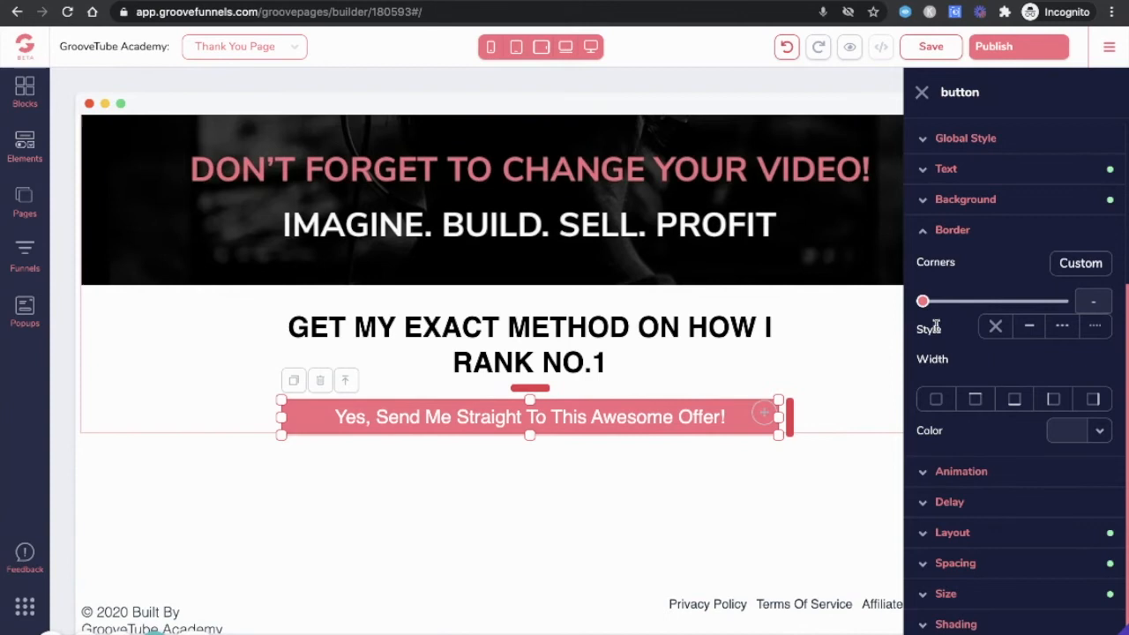
{"action": "left_click_drag", "start_coordinate": [923, 301], "coordinate": [1072, 305]}
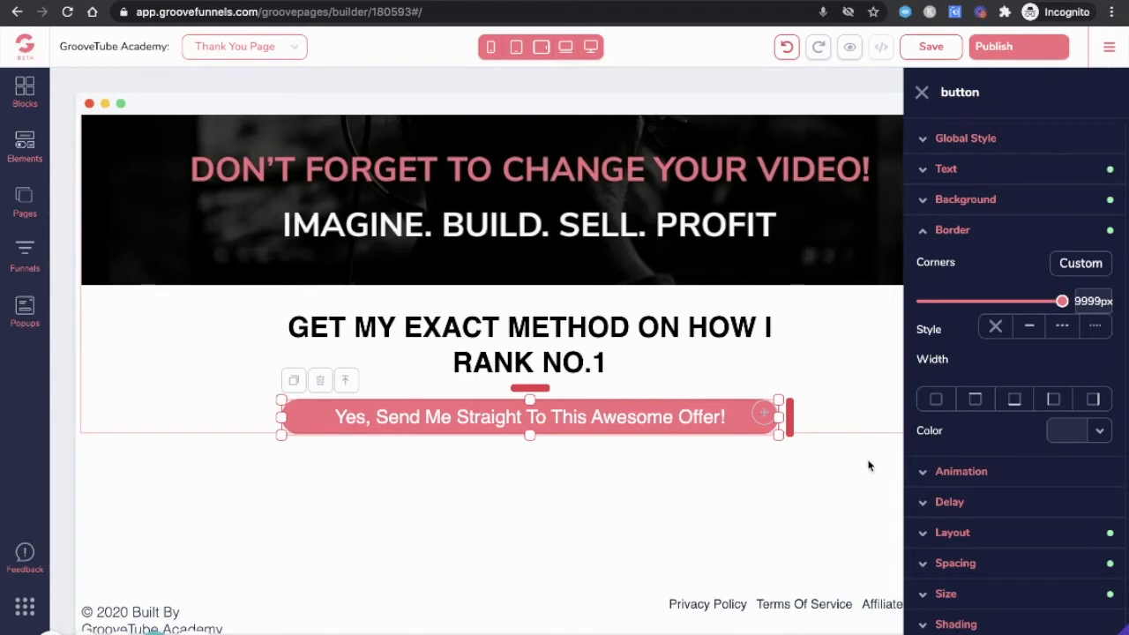
{"action": "left_click", "coordinate": [922, 93]}
{"action": "left_click", "coordinate": [927, 47]}
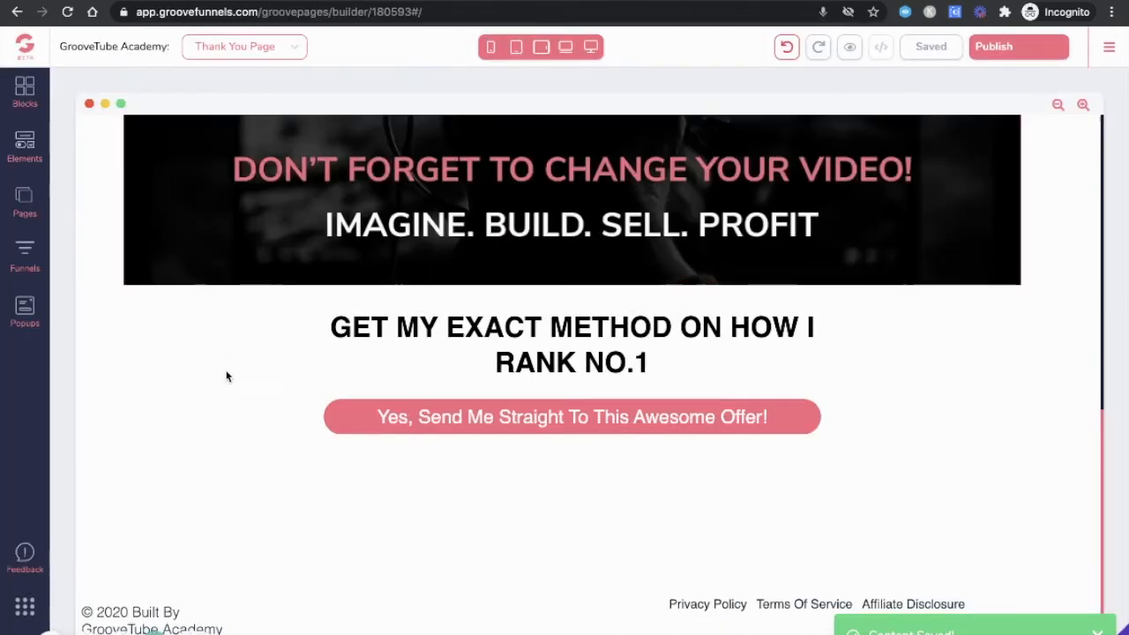
Step: Compare the Thank You page with the published demo page, from the header through the video to the offer button
{"action": "scroll", "coordinate": [227, 373], "scroll_direction": "up", "scroll_amount": 7}
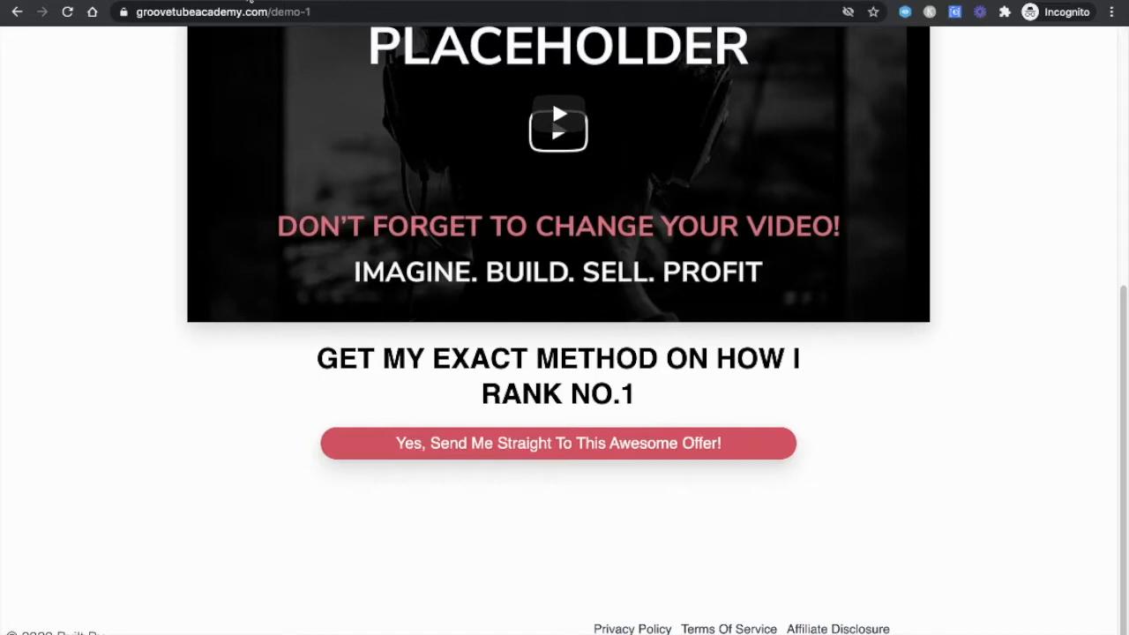
{"action": "scroll", "coordinate": [244, 302], "scroll_direction": "up", "scroll_amount": 5}
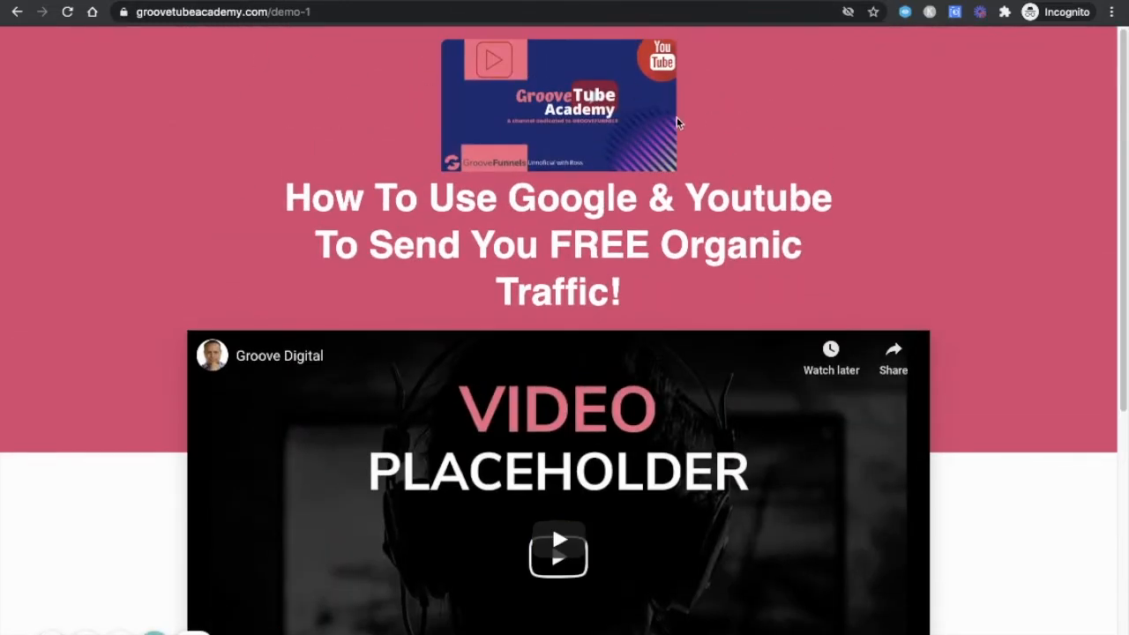
{"action": "scroll", "coordinate": [391, 351], "scroll_direction": "down", "scroll_amount": 5}
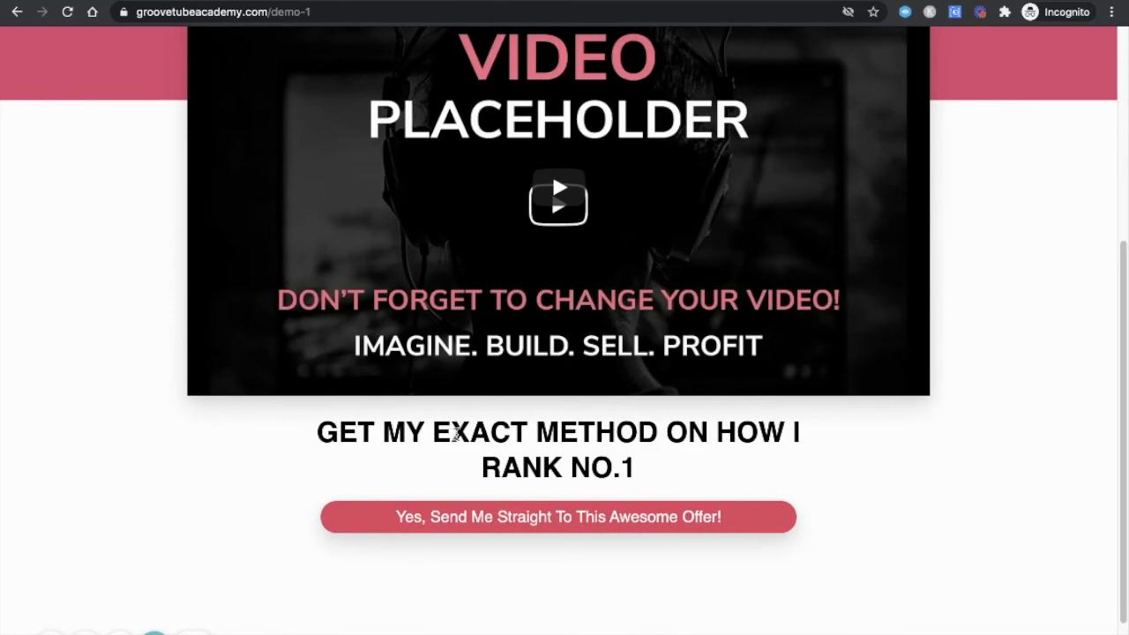
{"action": "left_click", "coordinate": [131, 0]}
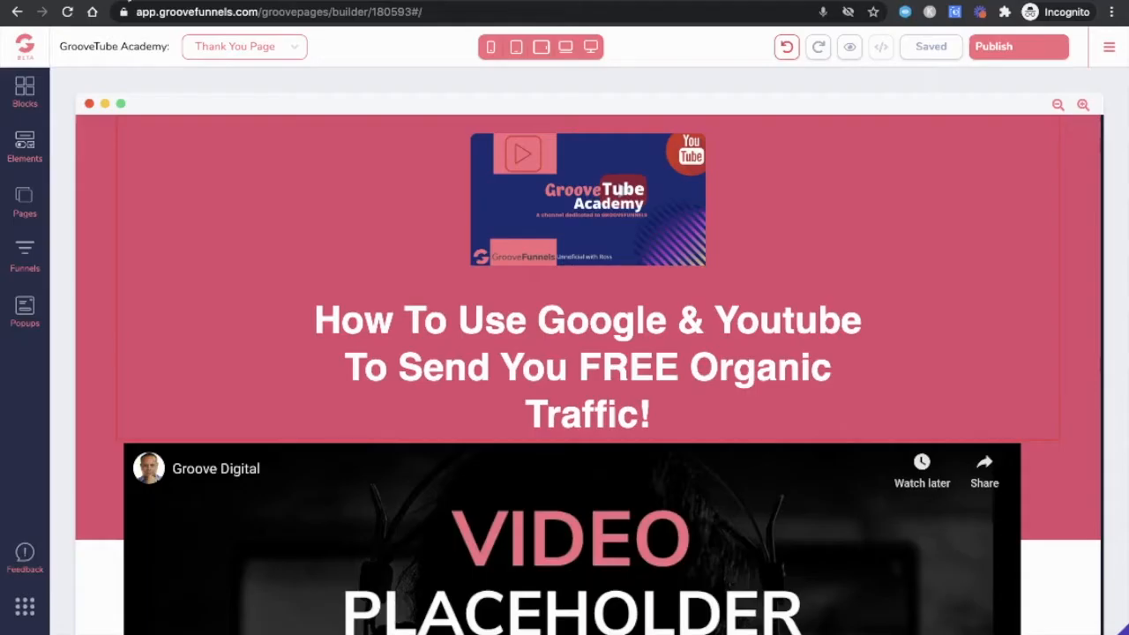
{"action": "scroll", "coordinate": [517, 269], "scroll_direction": "down", "scroll_amount": 7}
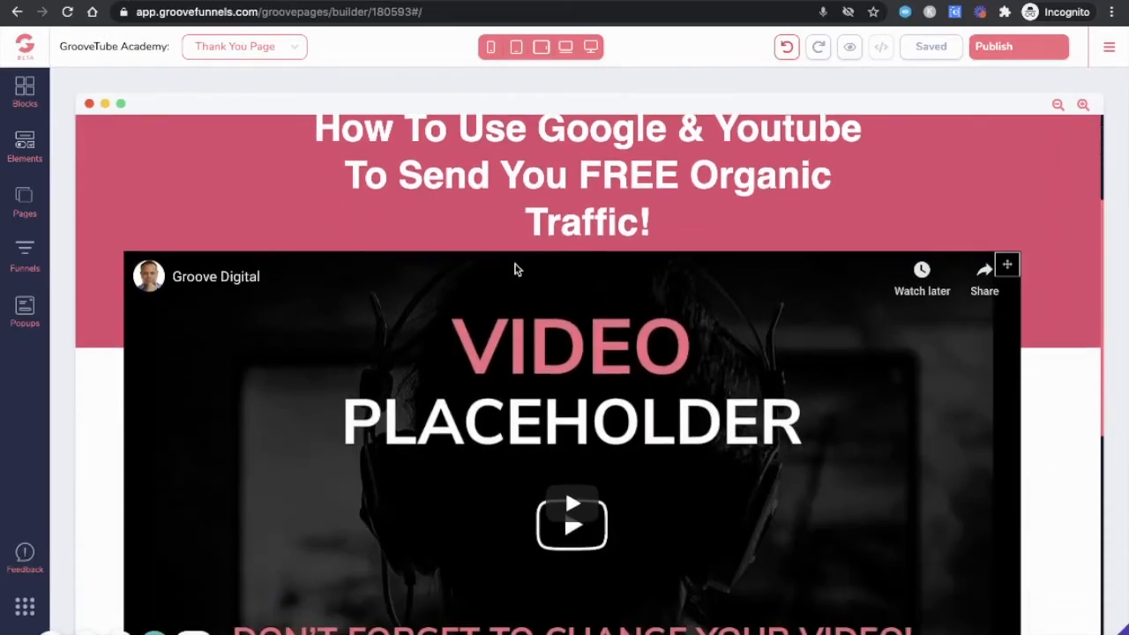
{"action": "key", "text": "ctrl+Tab"}
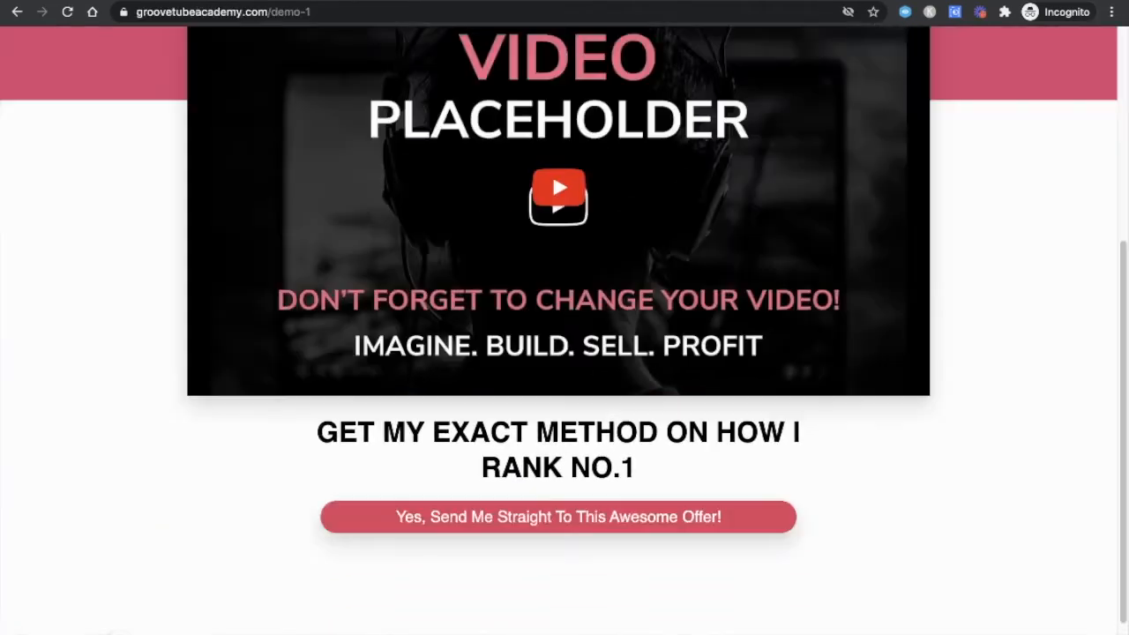
Step: Return to the page builder and set the YouTube video's shading to lg
{"action": "key", "text": "ctrl+Tab"}
{"action": "scroll", "coordinate": [411, 229], "scroll_direction": "down", "scroll_amount": 2}
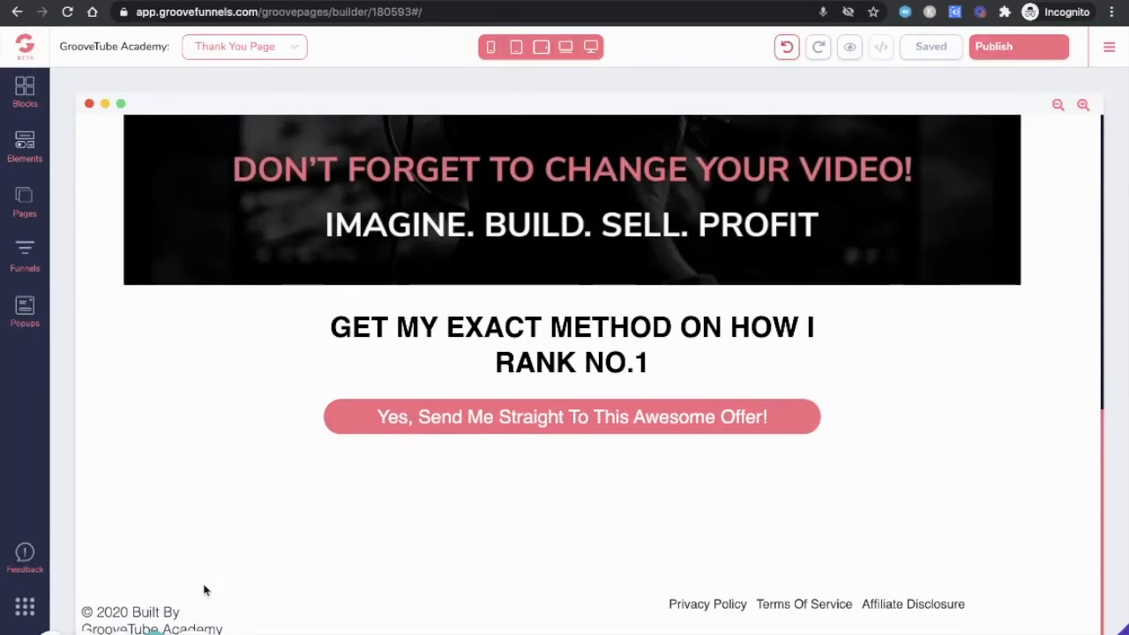
{"action": "scroll", "coordinate": [305, 393], "scroll_direction": "up", "scroll_amount": 8}
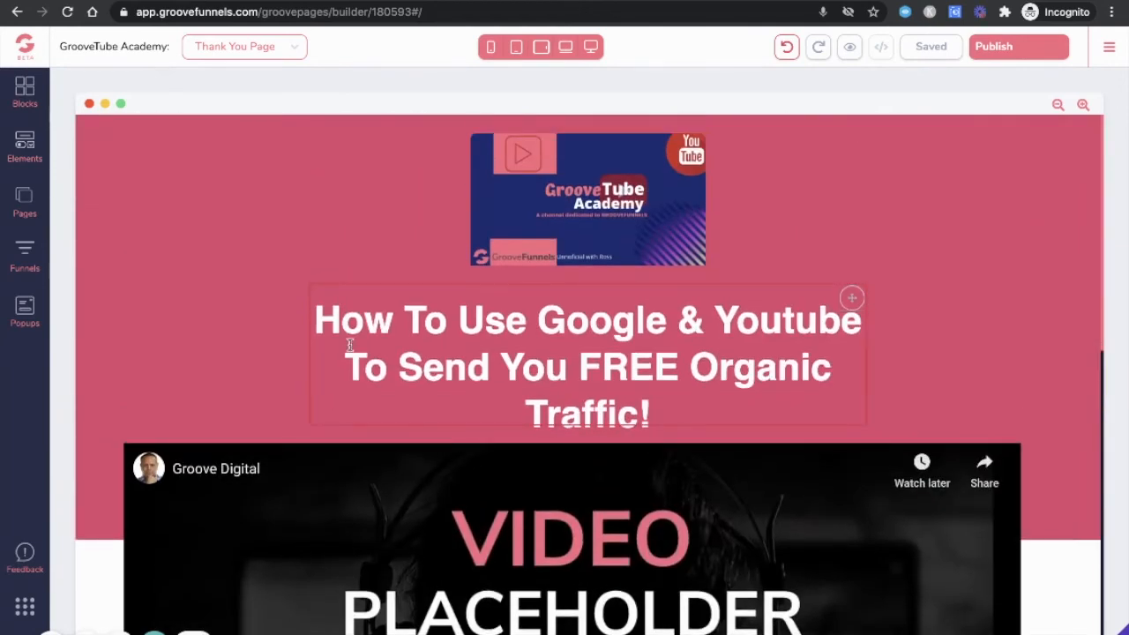
{"action": "scroll", "coordinate": [349, 345], "scroll_direction": "down", "scroll_amount": 3}
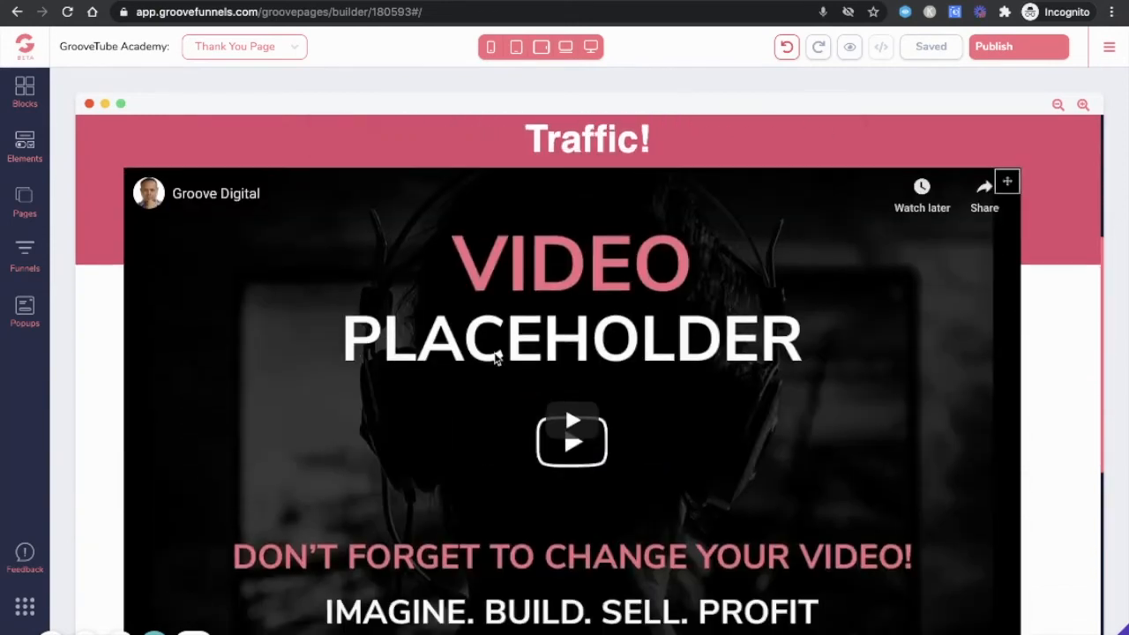
{"action": "left_click", "coordinate": [290, 219]}
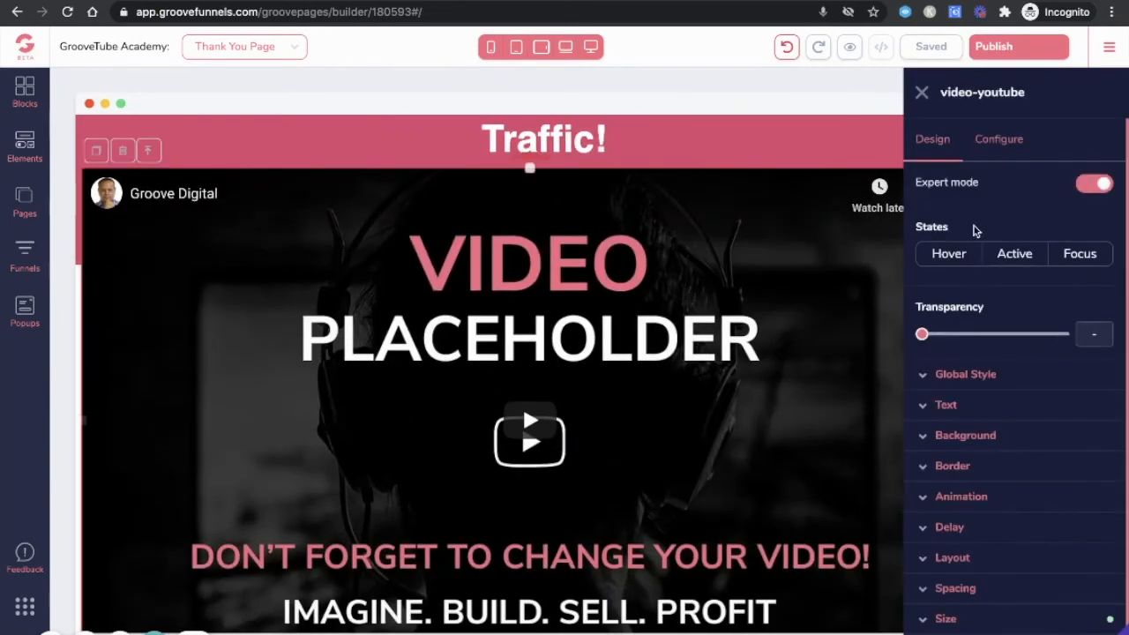
{"action": "scroll", "coordinate": [1001, 363], "scroll_direction": "down", "scroll_amount": 1}
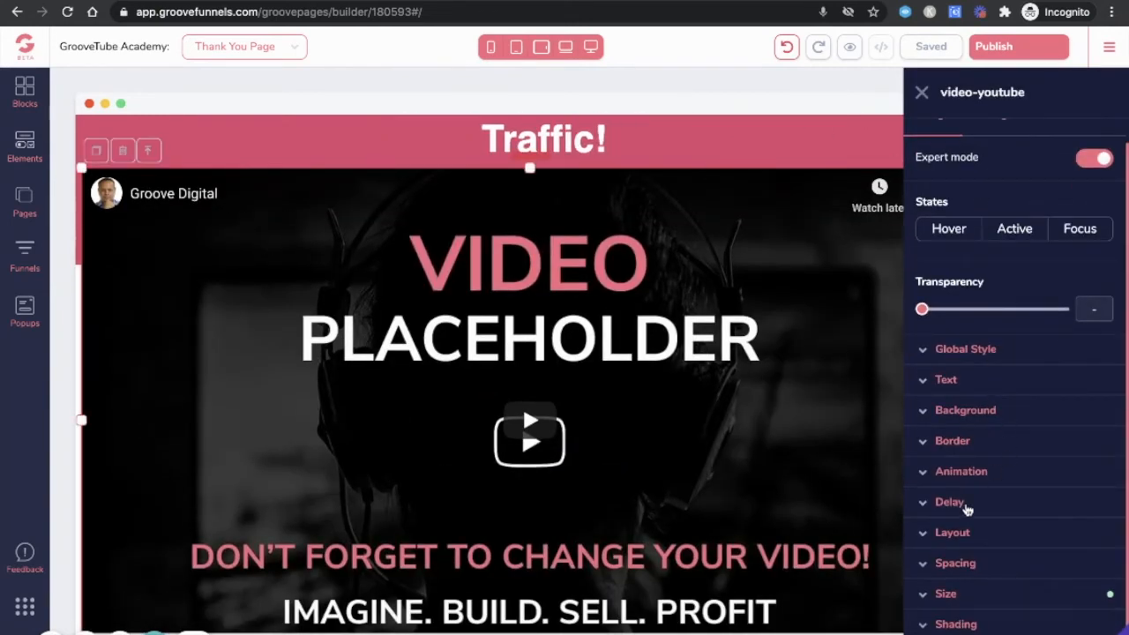
{"action": "left_click", "coordinate": [968, 623]}
{"action": "scroll", "coordinate": [1004, 479], "scroll_direction": "down", "scroll_amount": 1}
{"action": "left_click", "coordinate": [1030, 615]}
{"action": "scroll", "coordinate": [996, 469], "scroll_direction": "down", "scroll_amount": 1}
{"action": "left_click", "coordinate": [964, 530]}
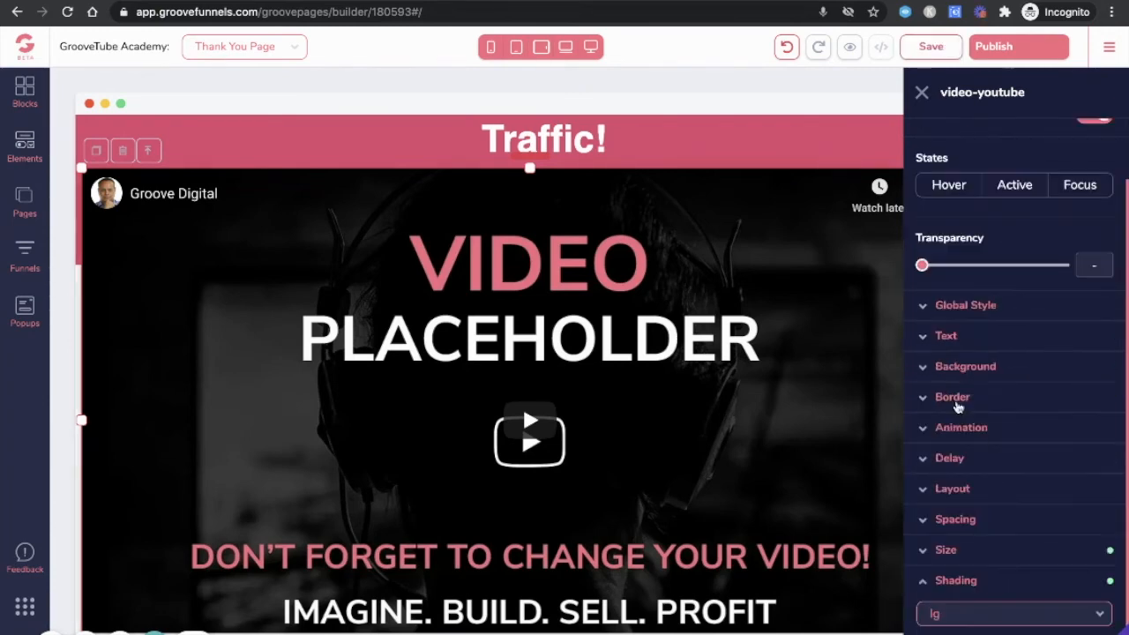
Step: Set the offer button's shading to lg and compare it with the button on the demo page
{"action": "scroll", "coordinate": [517, 396], "scroll_direction": "down", "scroll_amount": 5}
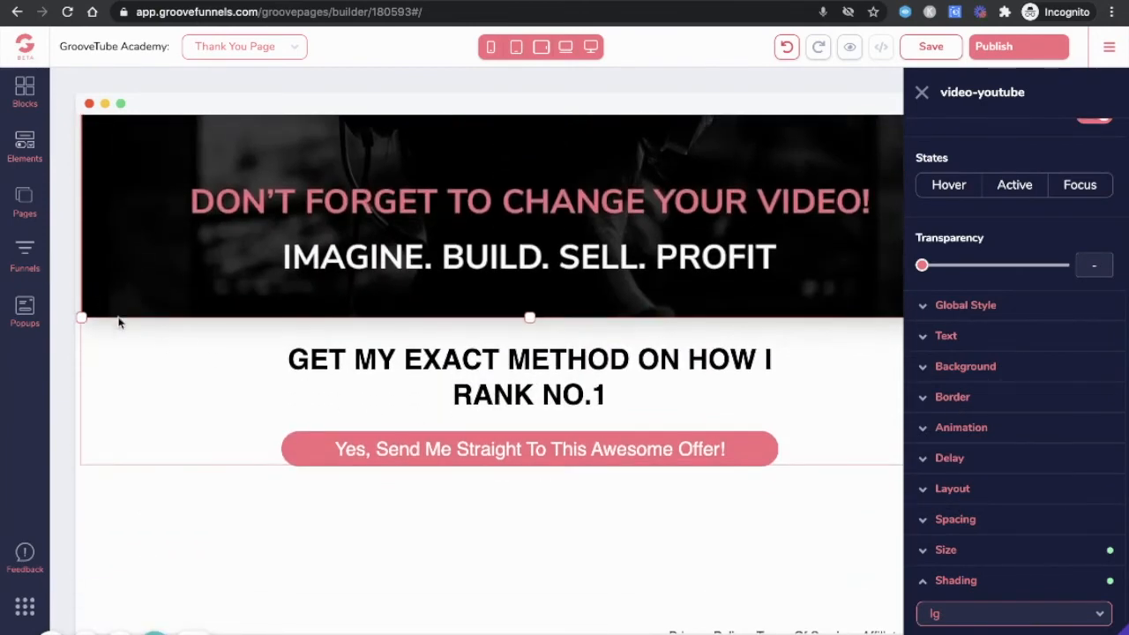
{"action": "left_click", "coordinate": [403, 444]}
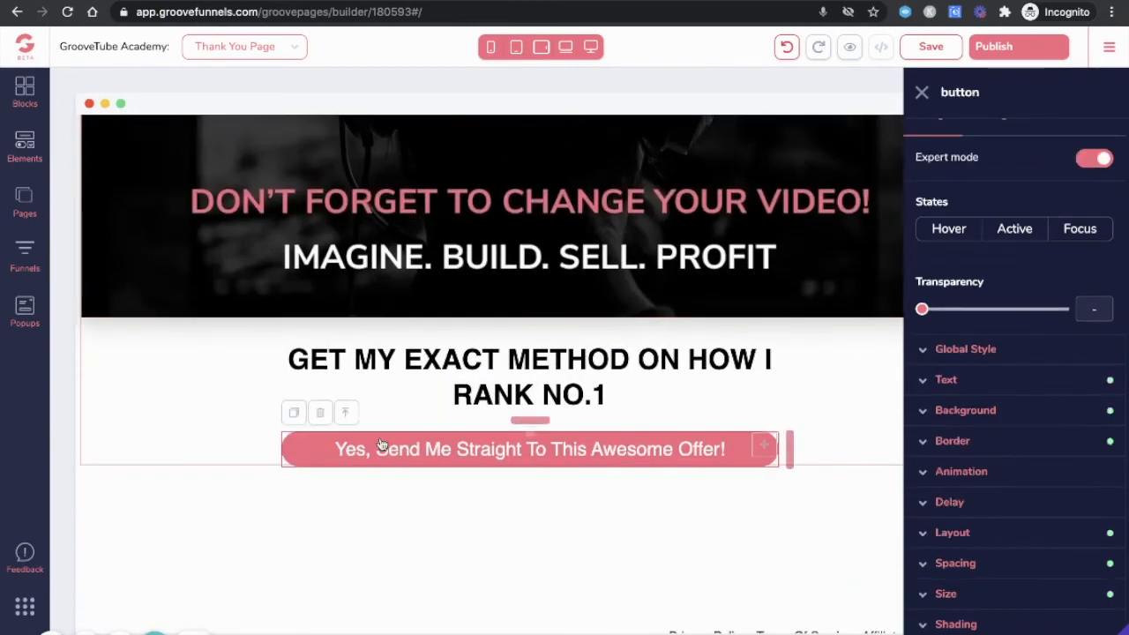
{"action": "left_click", "coordinate": [968, 624]}
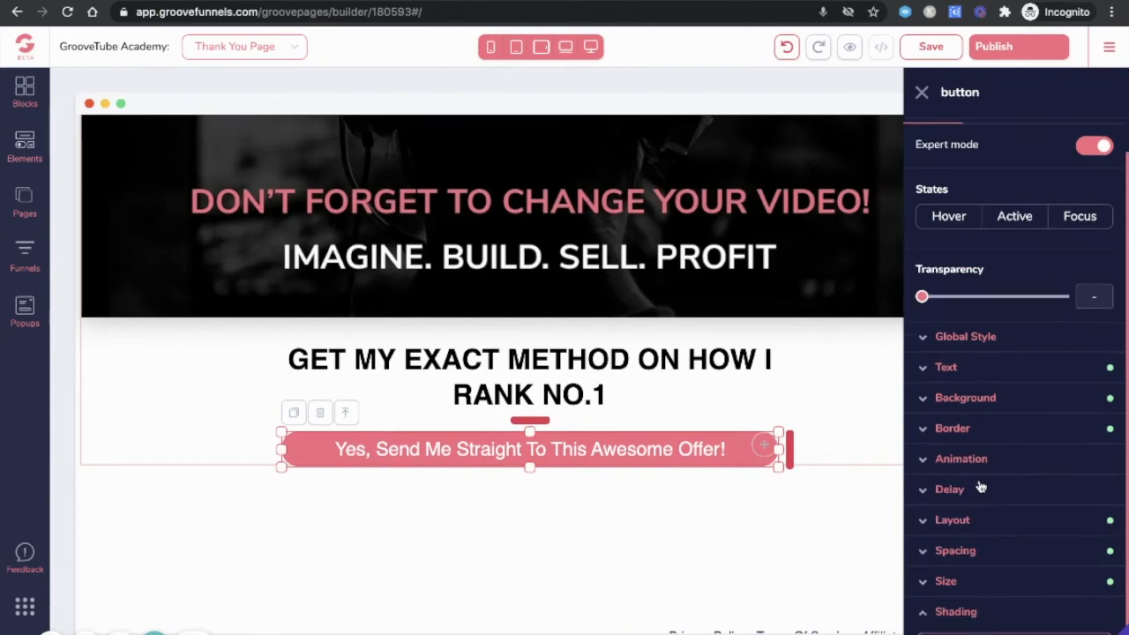
{"action": "left_click", "coordinate": [1011, 622]}
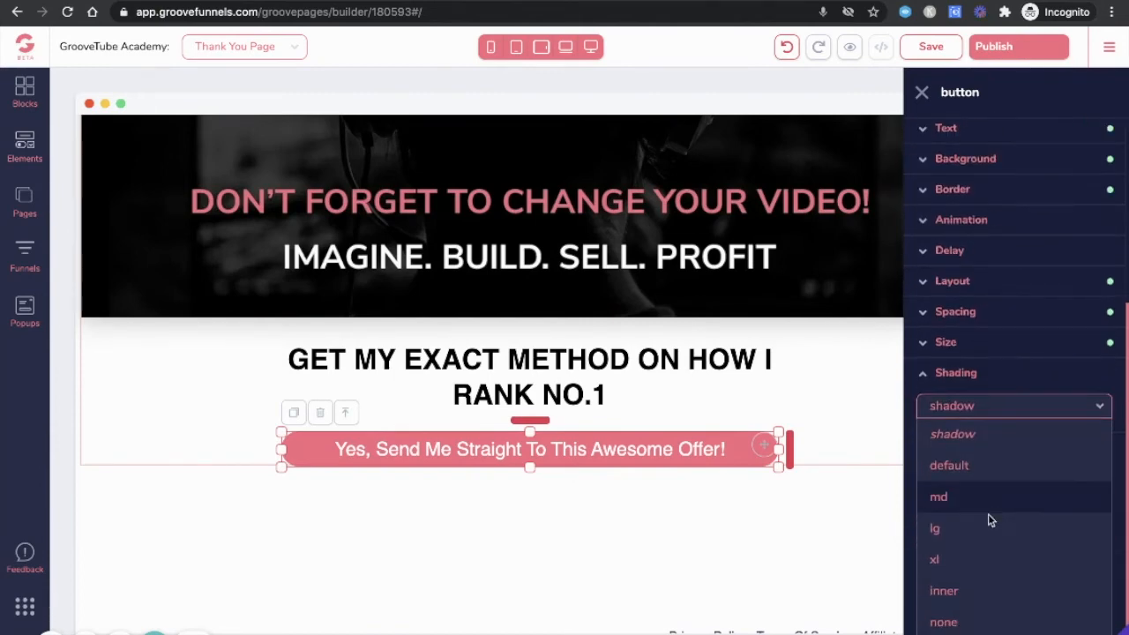
{"action": "left_click", "coordinate": [951, 534]}
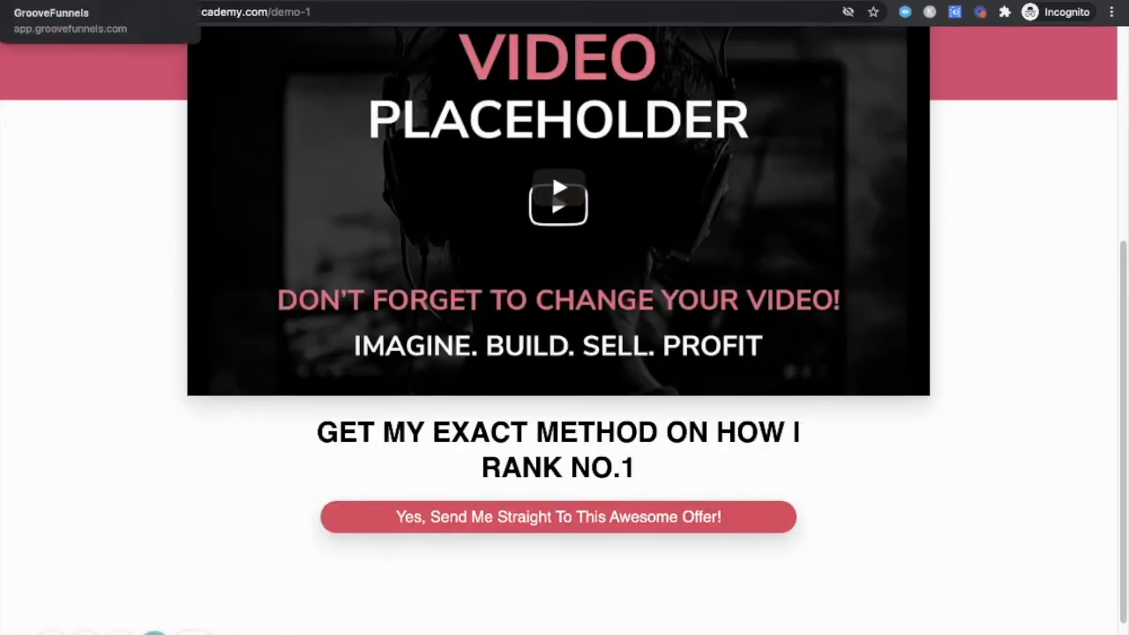
{"action": "left_click", "coordinate": [70, 1]}
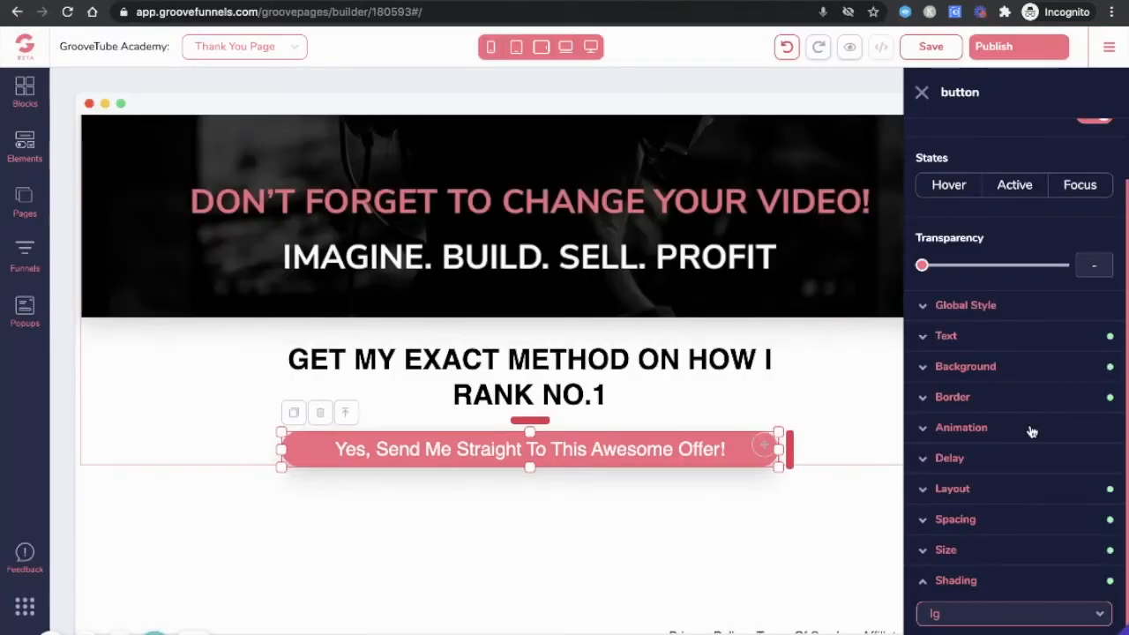
Step: Set the offer button's delay to 15 seconds, save the page and close the button settings
{"action": "left_click", "coordinate": [968, 458]}
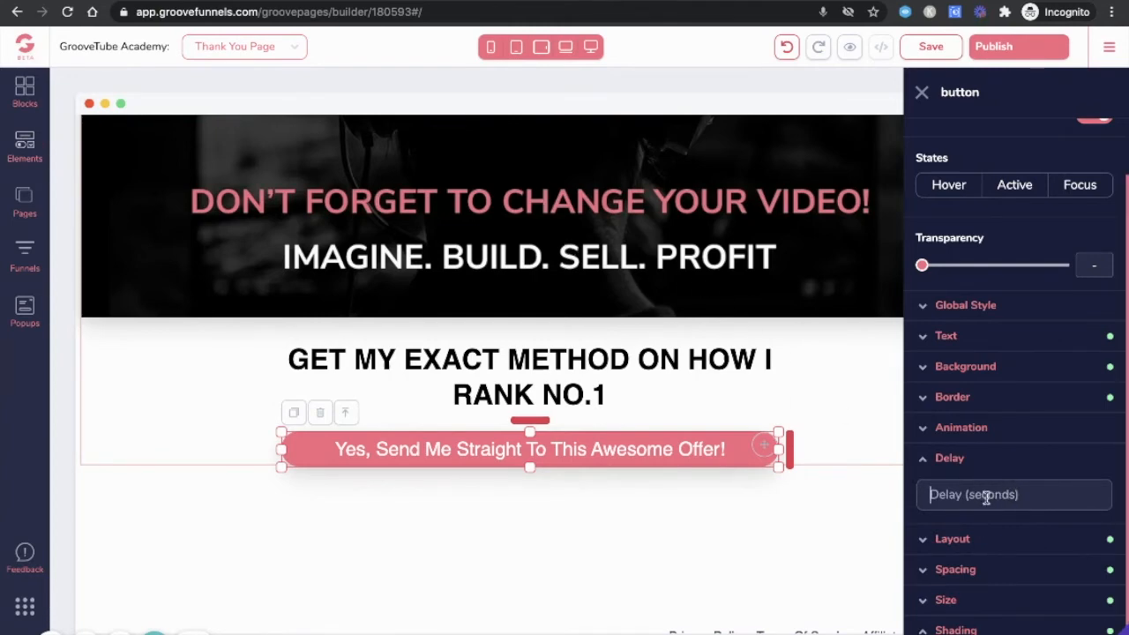
{"action": "type", "text": "15"}
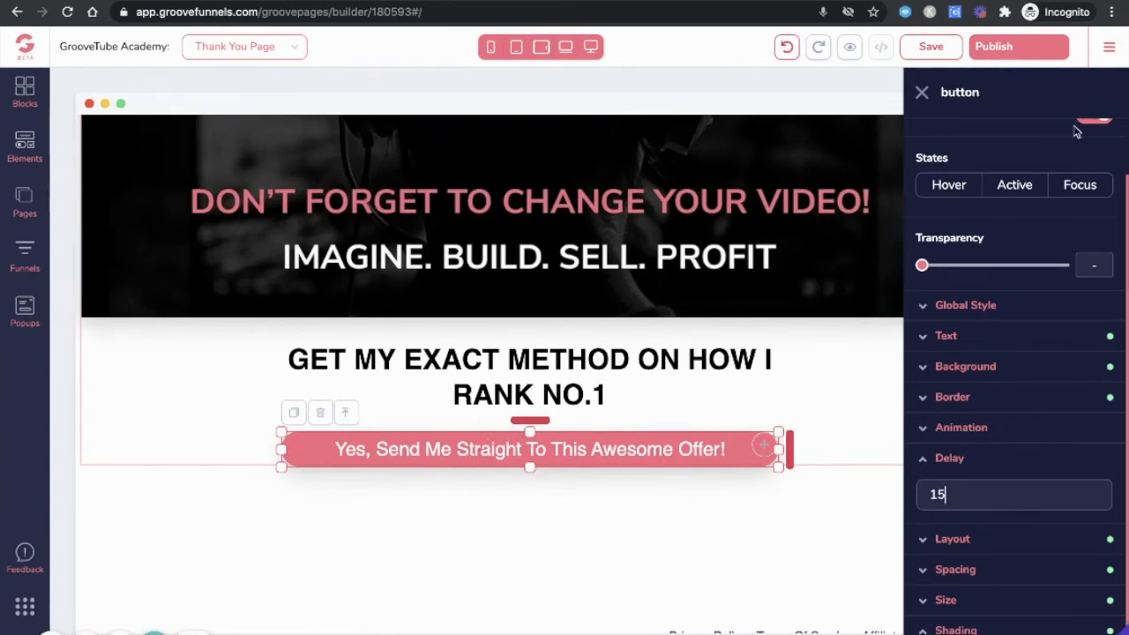
{"action": "left_click", "coordinate": [922, 48]}
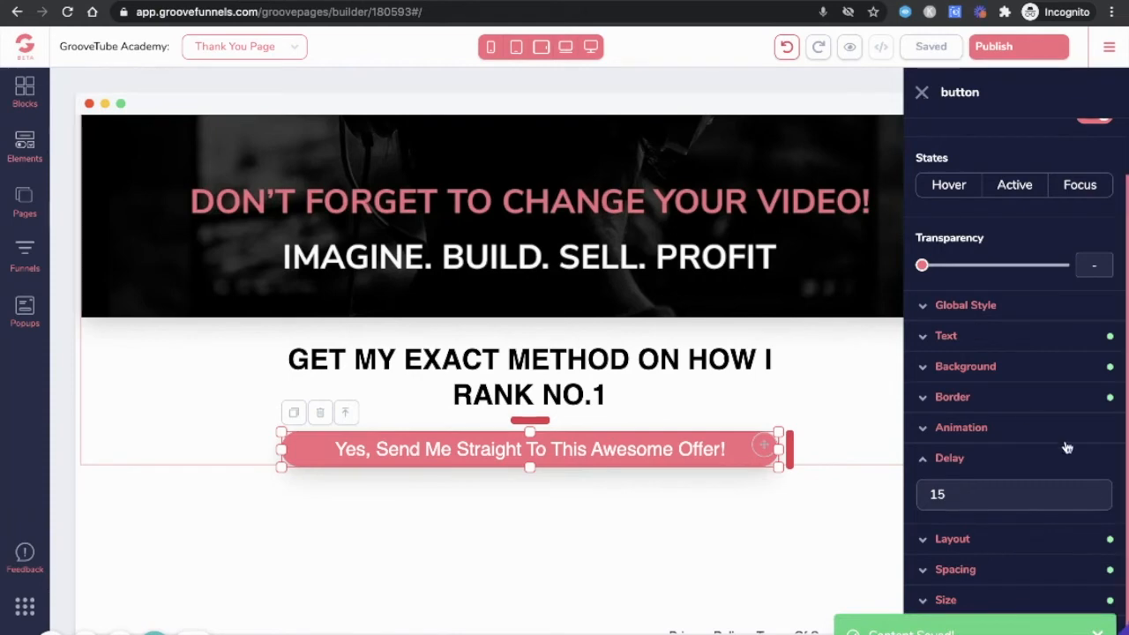
{"action": "left_click", "coordinate": [922, 92]}
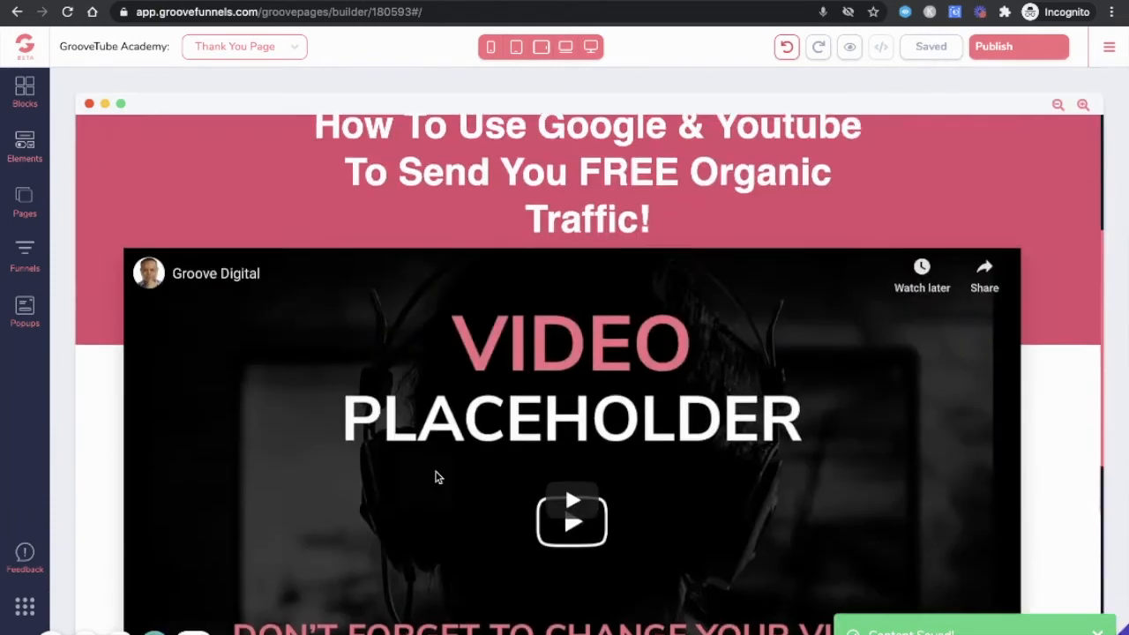
Step: Examine the Thank You page's layout at laptop, landscape tablet and portrait tablet sizes, from the header to the footer
{"action": "scroll", "coordinate": [435, 478], "scroll_direction": "up", "scroll_amount": 3}
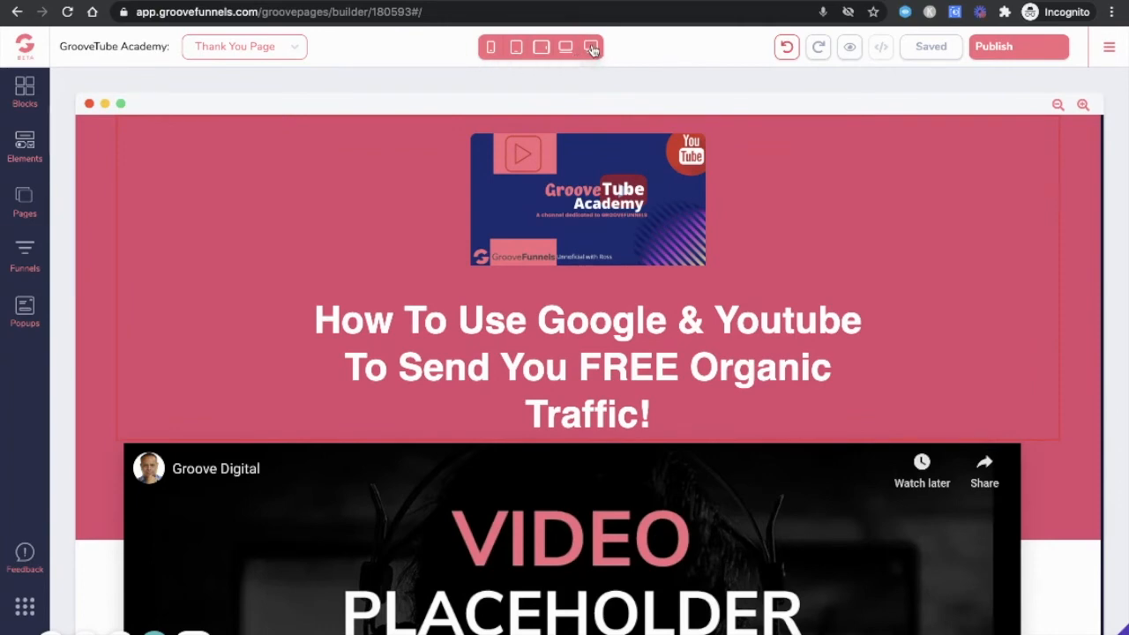
{"action": "left_click", "coordinate": [566, 47]}
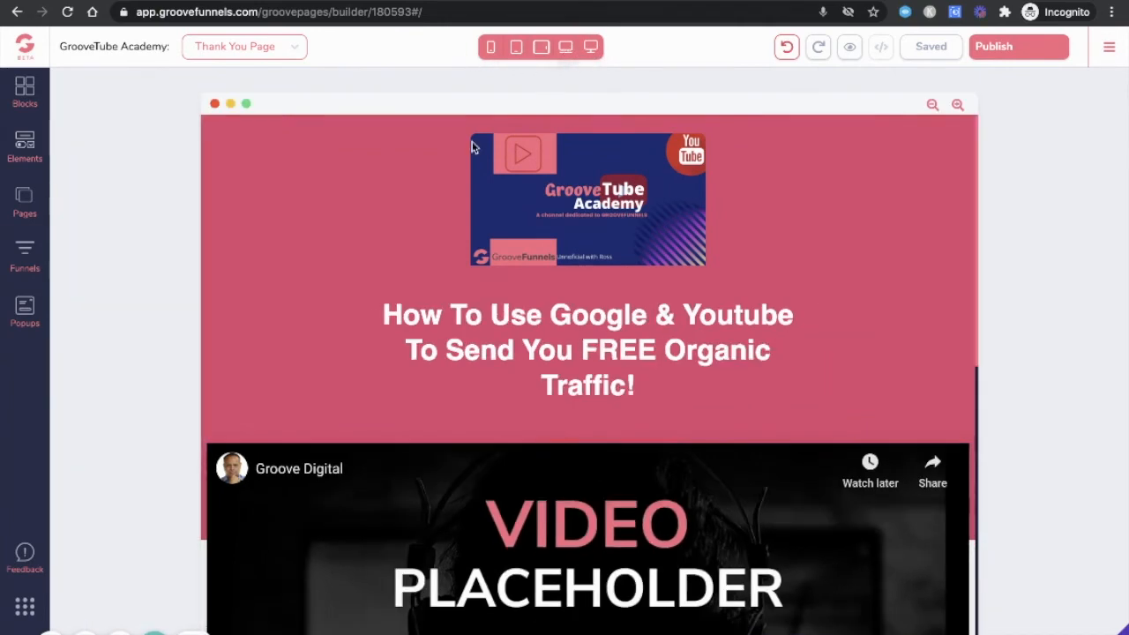
{"action": "scroll", "coordinate": [456, 172], "scroll_direction": "down", "scroll_amount": 5}
{"action": "scroll", "coordinate": [456, 172], "scroll_direction": "down", "scroll_amount": 3}
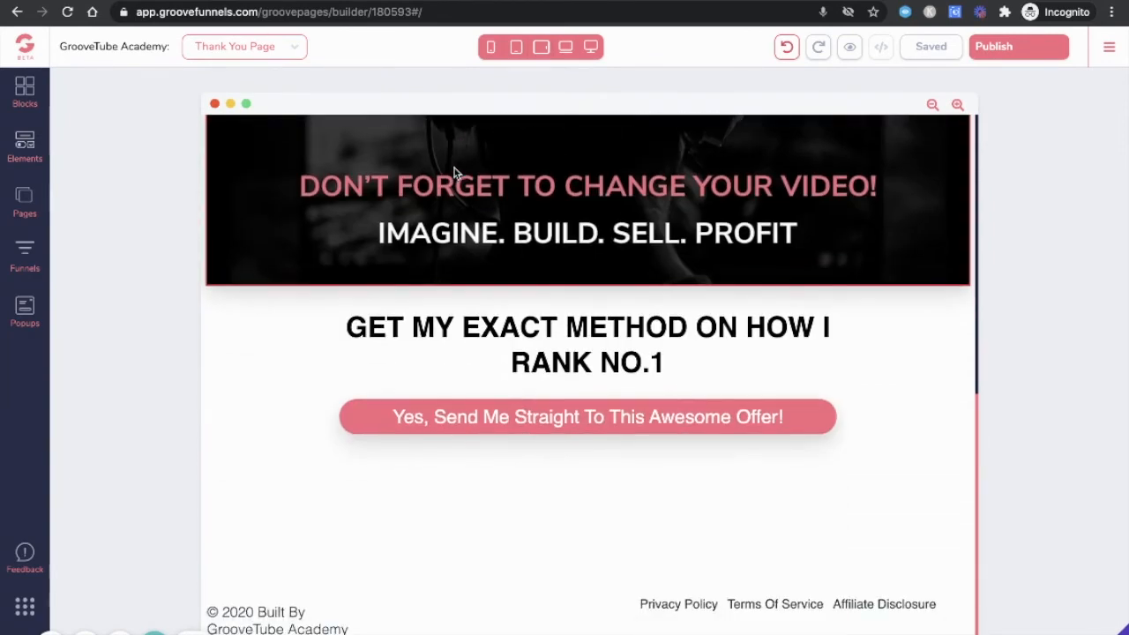
{"action": "scroll", "coordinate": [453, 172], "scroll_direction": "up", "scroll_amount": 8}
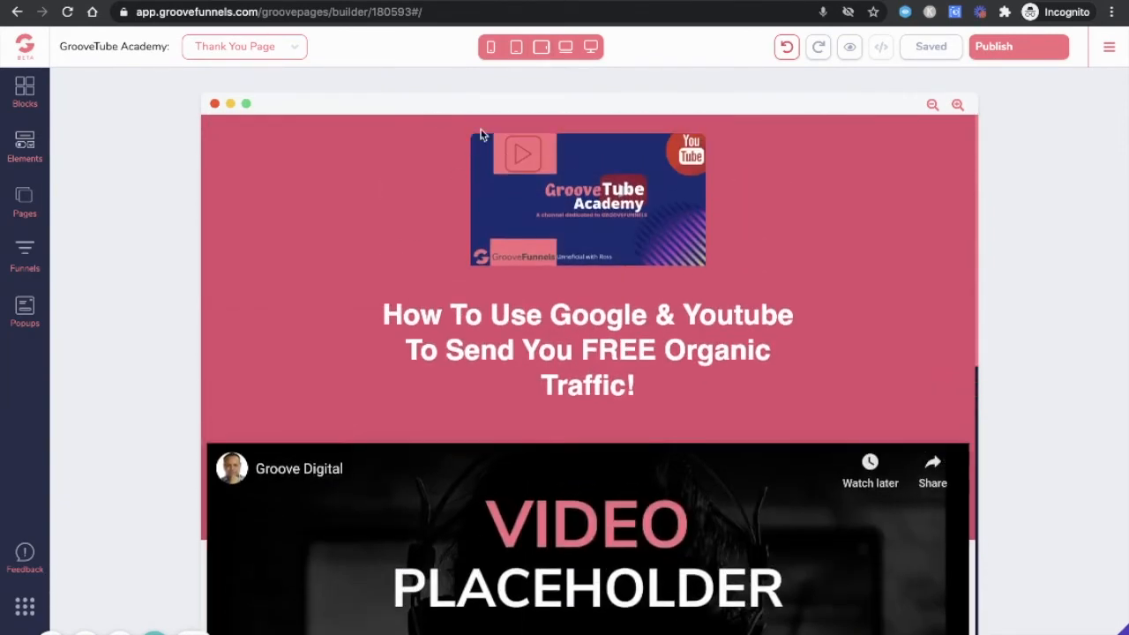
{"action": "left_click", "coordinate": [541, 47]}
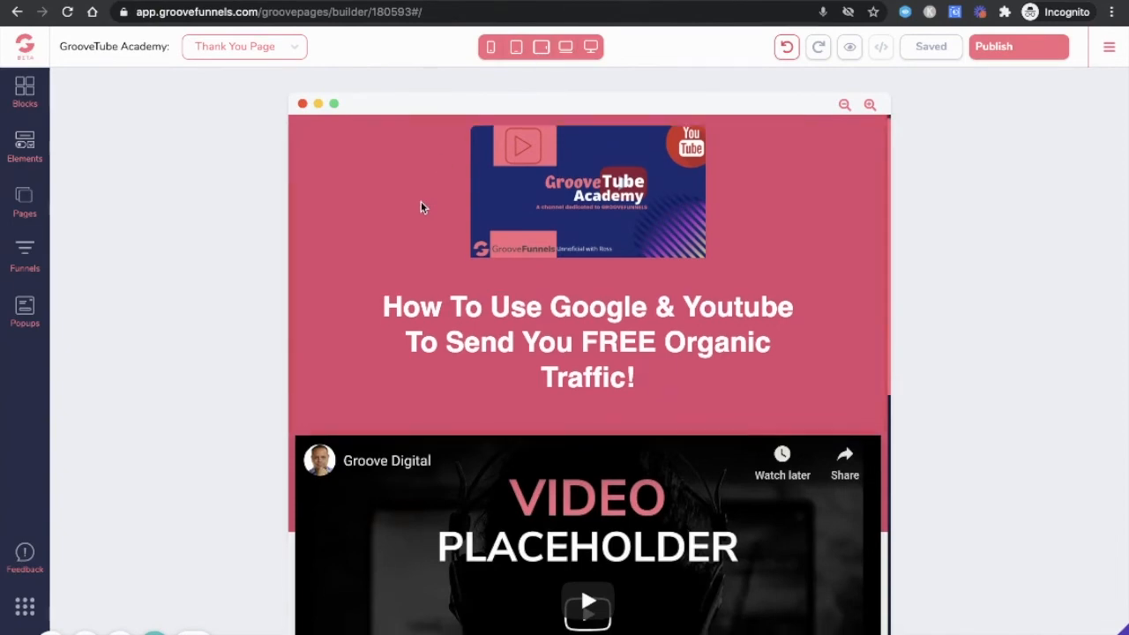
{"action": "scroll", "coordinate": [421, 201], "scroll_direction": "down", "scroll_amount": 5}
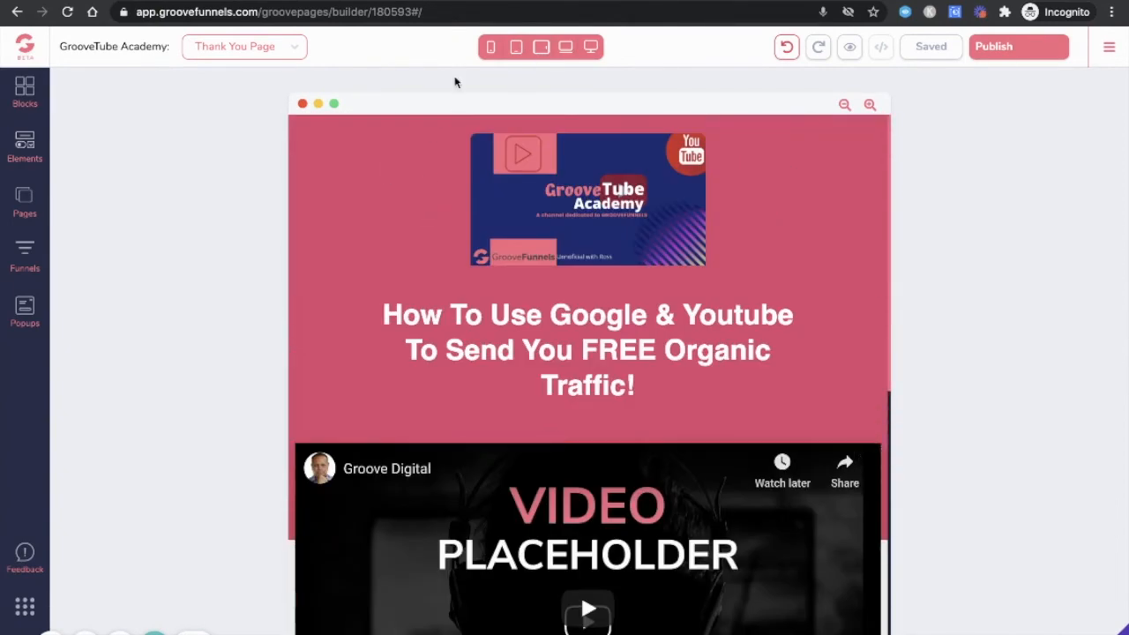
{"action": "left_click", "coordinate": [516, 47]}
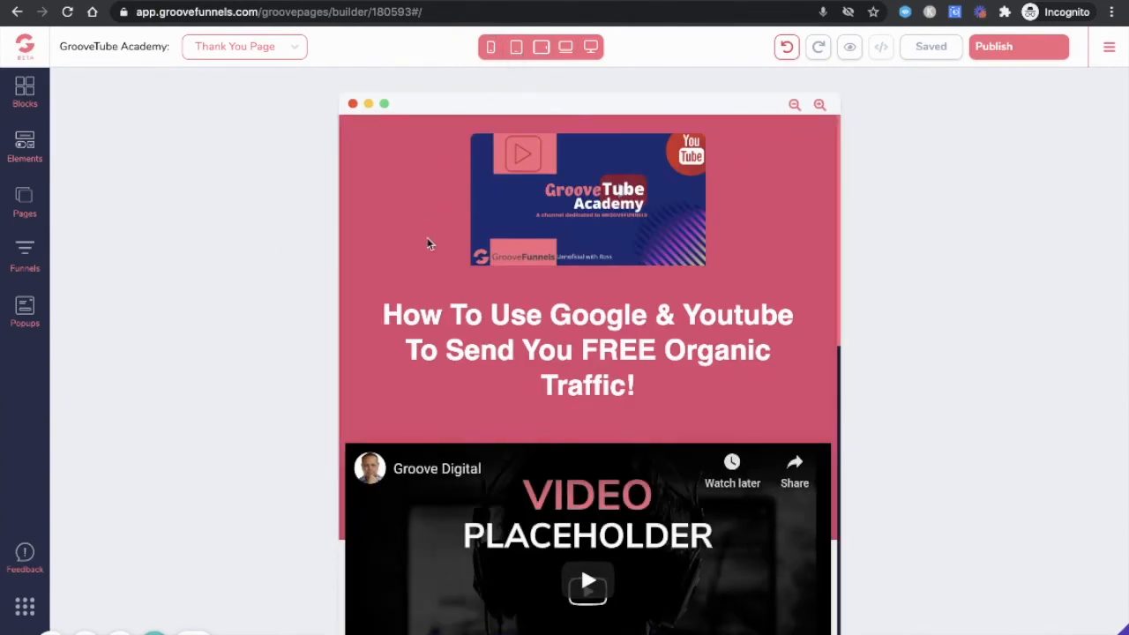
{"action": "scroll", "coordinate": [429, 244], "scroll_direction": "down", "scroll_amount": 5}
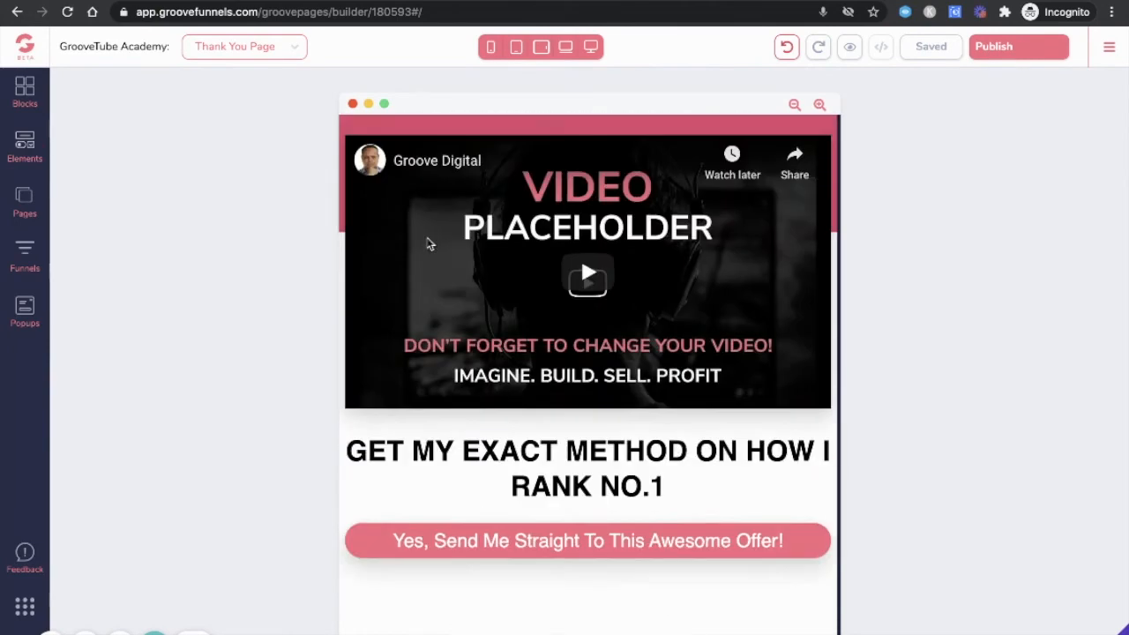
{"action": "scroll", "coordinate": [429, 246], "scroll_direction": "down", "scroll_amount": 4}
{"action": "scroll", "coordinate": [429, 244], "scroll_direction": "up", "scroll_amount": 10}
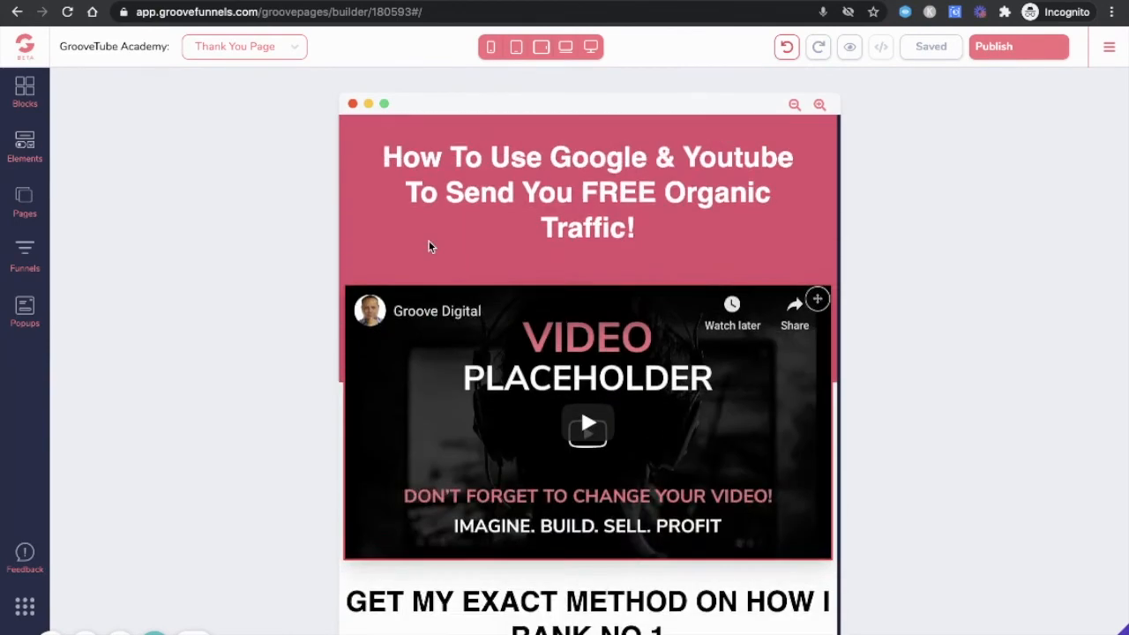
Step: Restrict editing to the mobile layout and set the offer button's text size to 1rem
{"action": "left_click", "coordinate": [492, 53]}
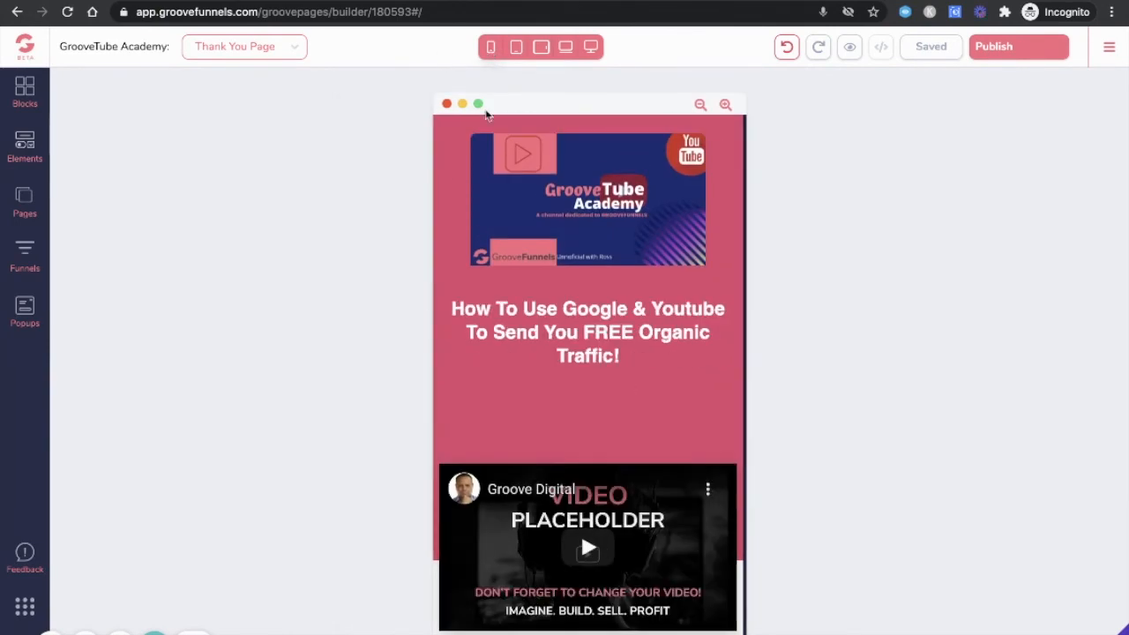
{"action": "scroll", "coordinate": [536, 342], "scroll_direction": "down", "scroll_amount": 6}
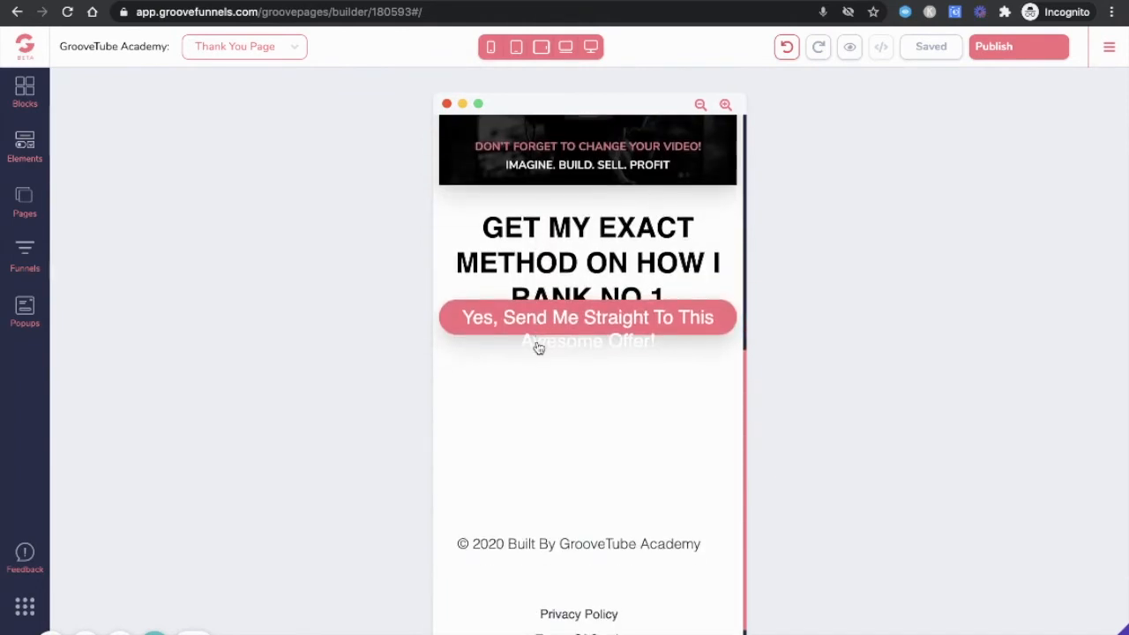
{"action": "scroll", "coordinate": [537, 346], "scroll_direction": "down", "scroll_amount": 1}
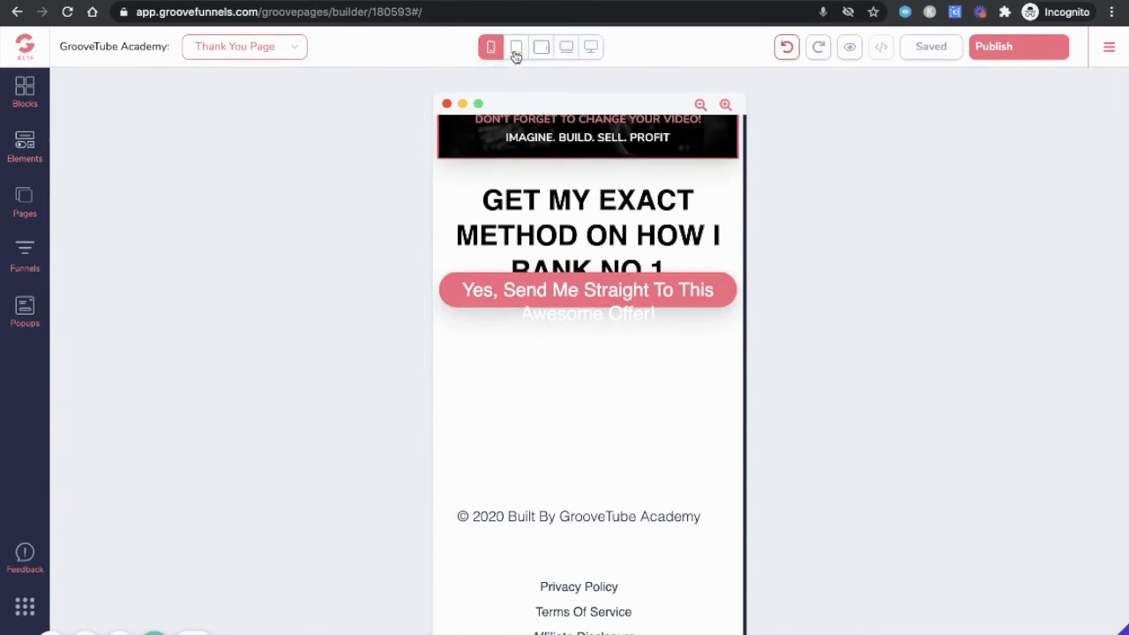
{"action": "left_click", "coordinate": [567, 302]}
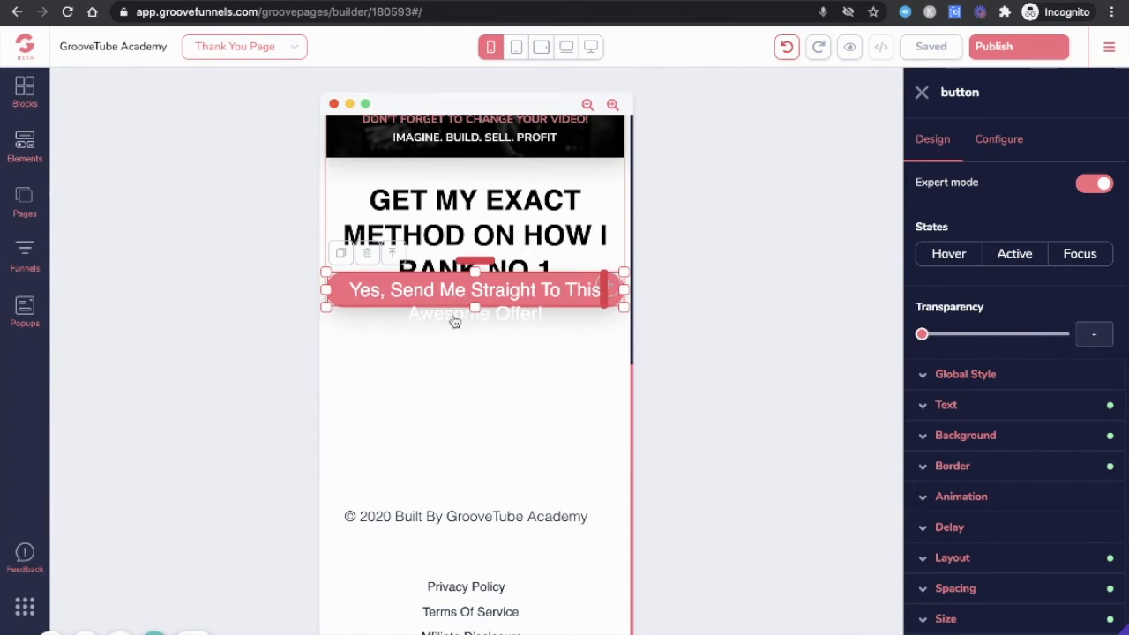
{"action": "left_click", "coordinate": [971, 411]}
{"action": "scroll", "coordinate": [975, 419], "scroll_direction": "down", "scroll_amount": 2}
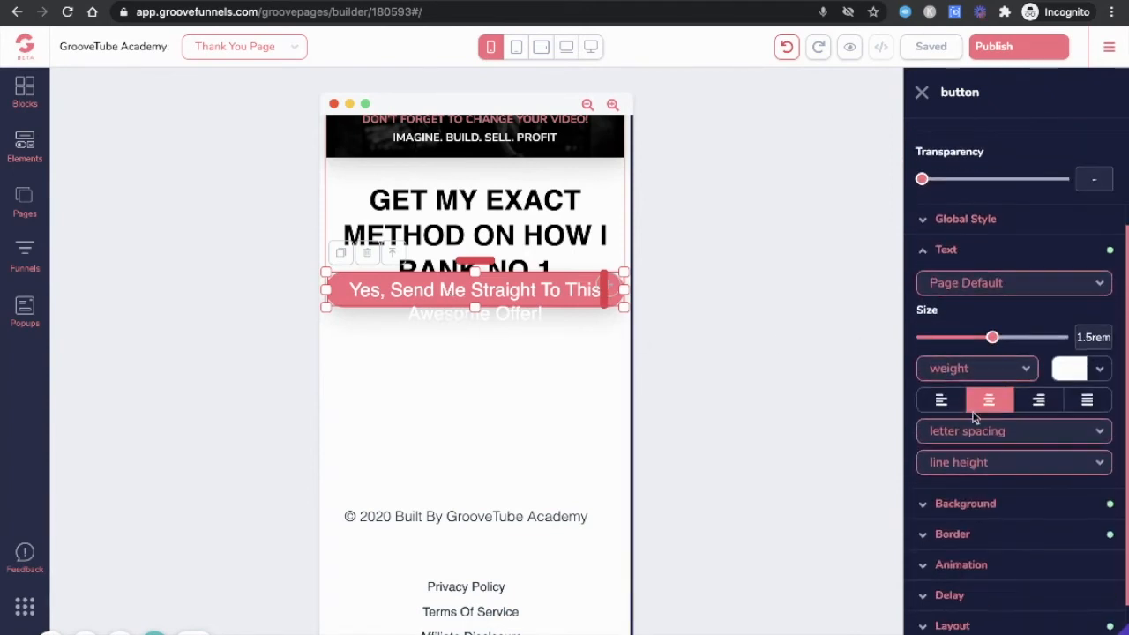
{"action": "left_click_drag", "start_coordinate": [994, 341], "coordinate": [960, 346]}
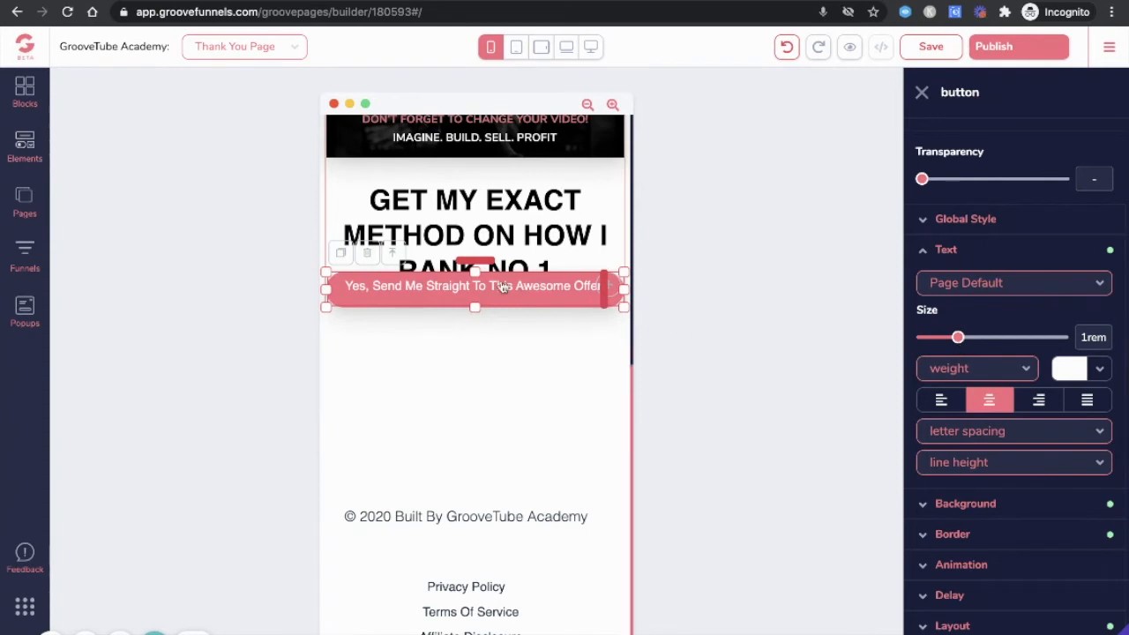
Step: Lower the offer button below the heading in the mobile layout and narrow it slightly to leave a margin on each side
{"action": "left_click_drag", "start_coordinate": [477, 261], "coordinate": [482, 286]}
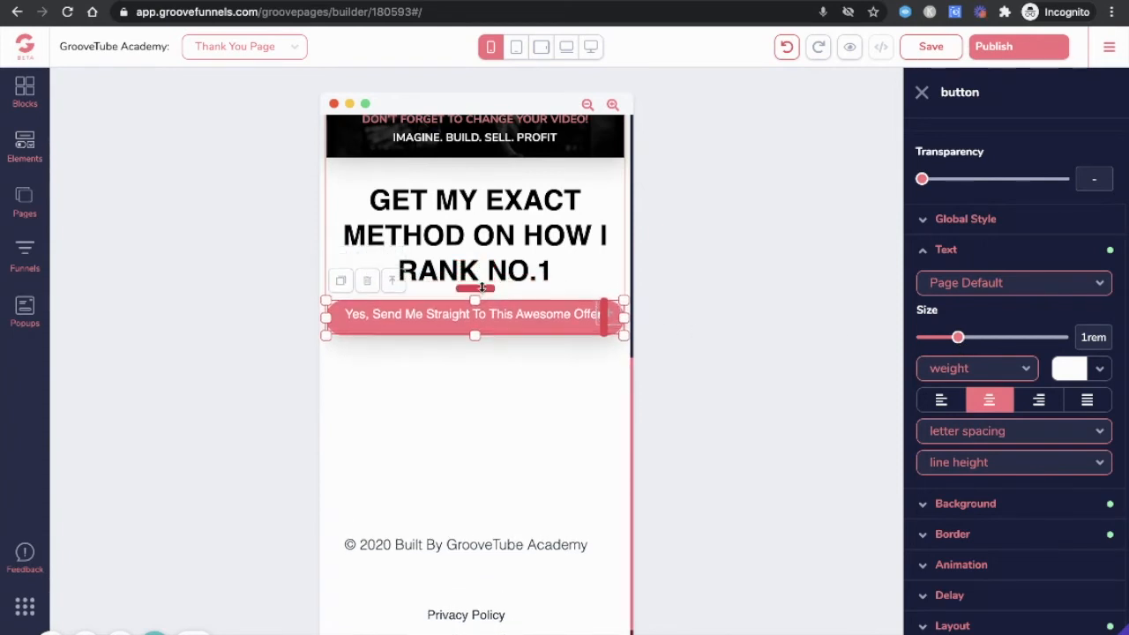
{"action": "scroll", "coordinate": [557, 574], "scroll_direction": "down", "scroll_amount": 1}
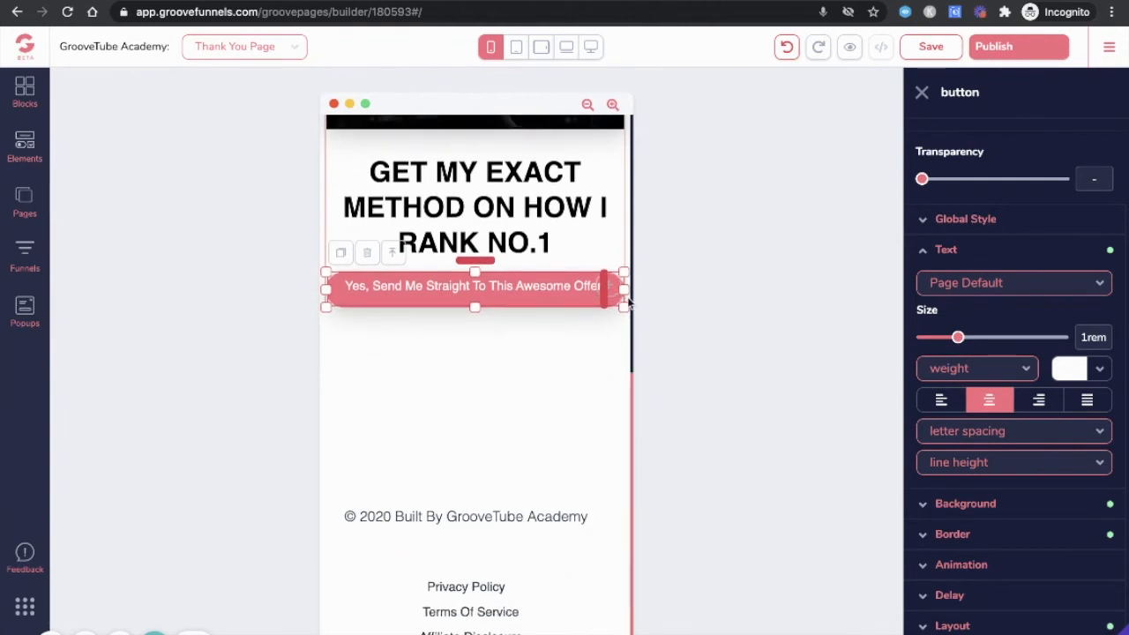
{"action": "left_click_drag", "start_coordinate": [624, 288], "coordinate": [629, 290]}
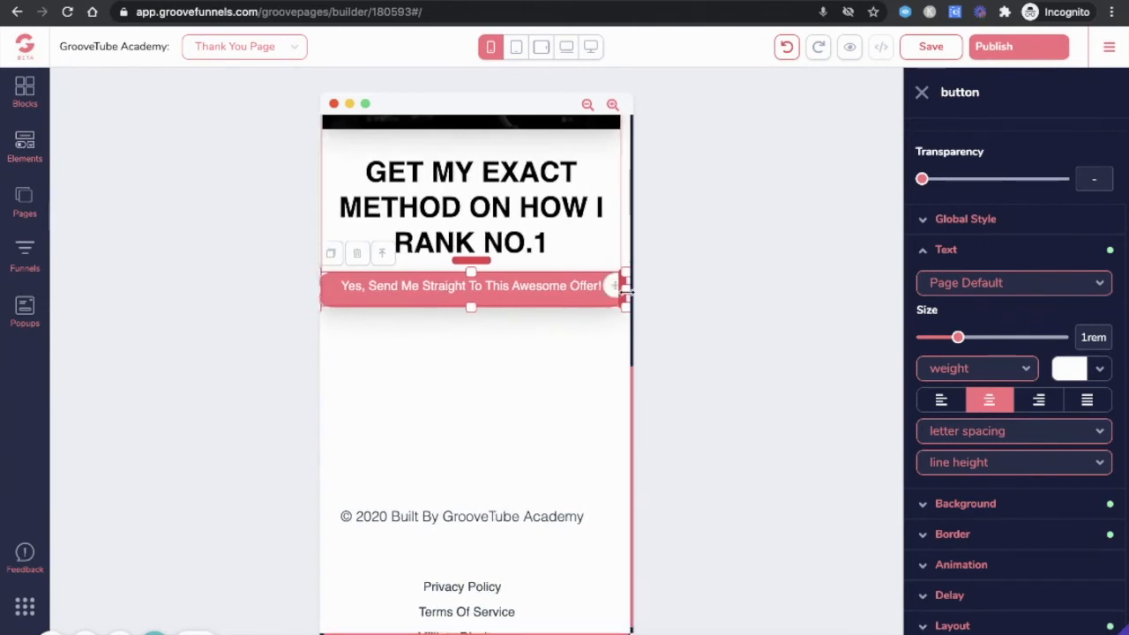
{"action": "scroll", "coordinate": [627, 289], "scroll_direction": "left", "scroll_amount": 1}
{"action": "scroll", "coordinate": [626, 289], "scroll_direction": "right", "scroll_amount": 1}
{"action": "left_click_drag", "start_coordinate": [625, 288], "coordinate": [589, 297]}
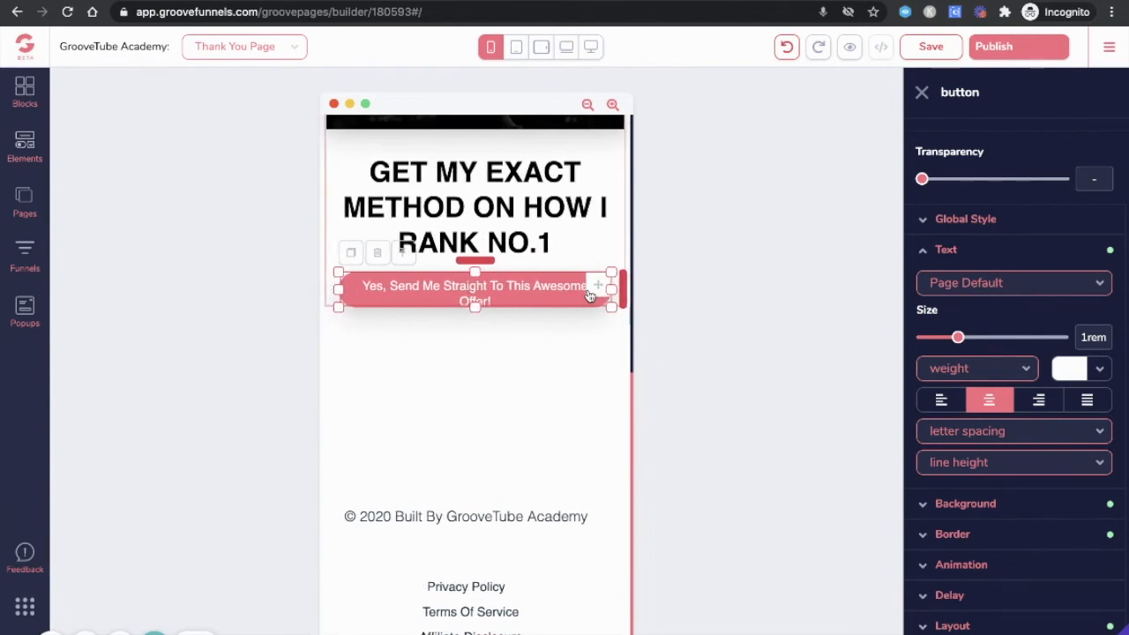
Step: Add more space between the heading and the mobile offer button, and fine-tune the button's width
{"action": "scroll", "coordinate": [504, 461], "scroll_direction": "up", "scroll_amount": 3}
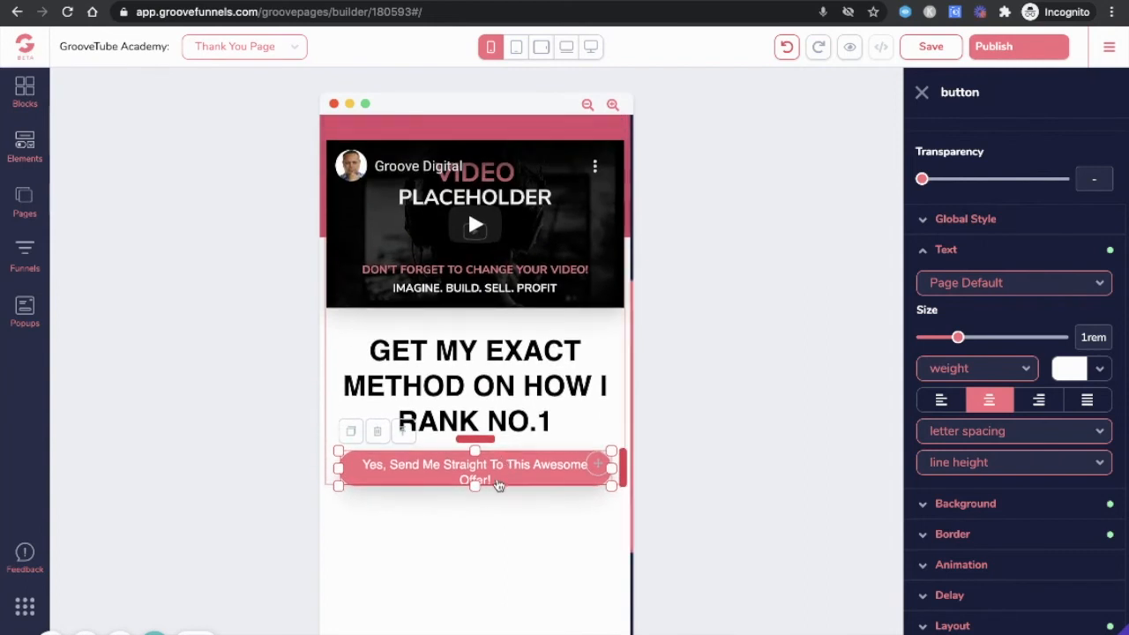
{"action": "left_click_drag", "start_coordinate": [482, 439], "coordinate": [481, 464]}
{"action": "scroll", "coordinate": [565, 386], "scroll_direction": "down", "scroll_amount": 3}
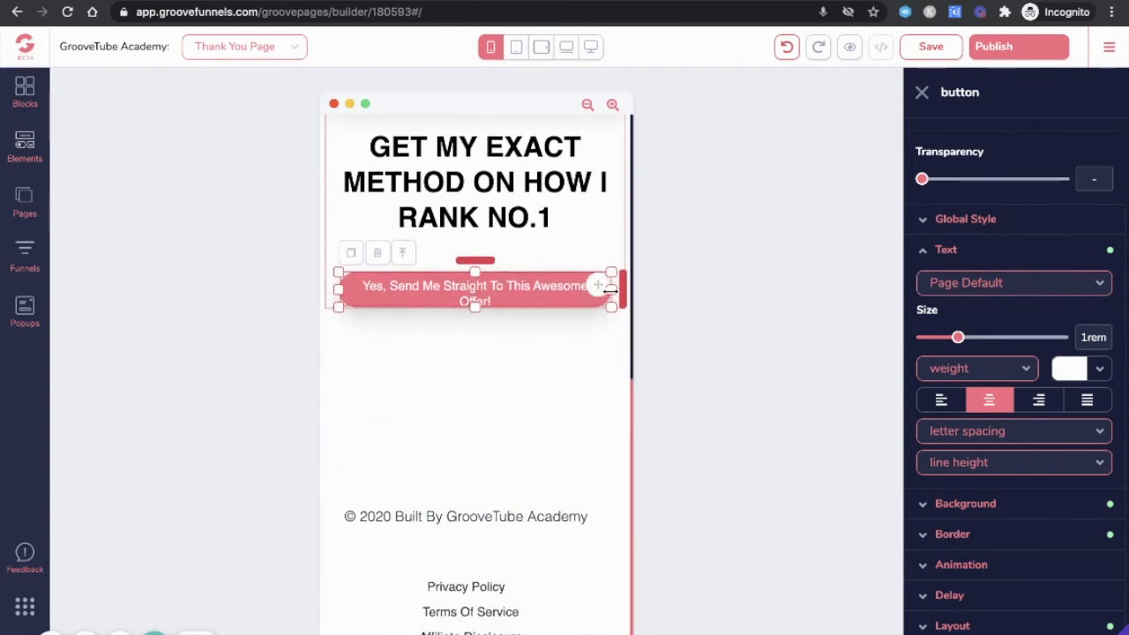
{"action": "left_click_drag", "start_coordinate": [611, 288], "coordinate": [613, 288]}
Step: Move the container holding the video up in the mobile layout so it sits directly under the header title
{"action": "scroll", "coordinate": [494, 353], "scroll_direction": "up", "scroll_amount": 5}
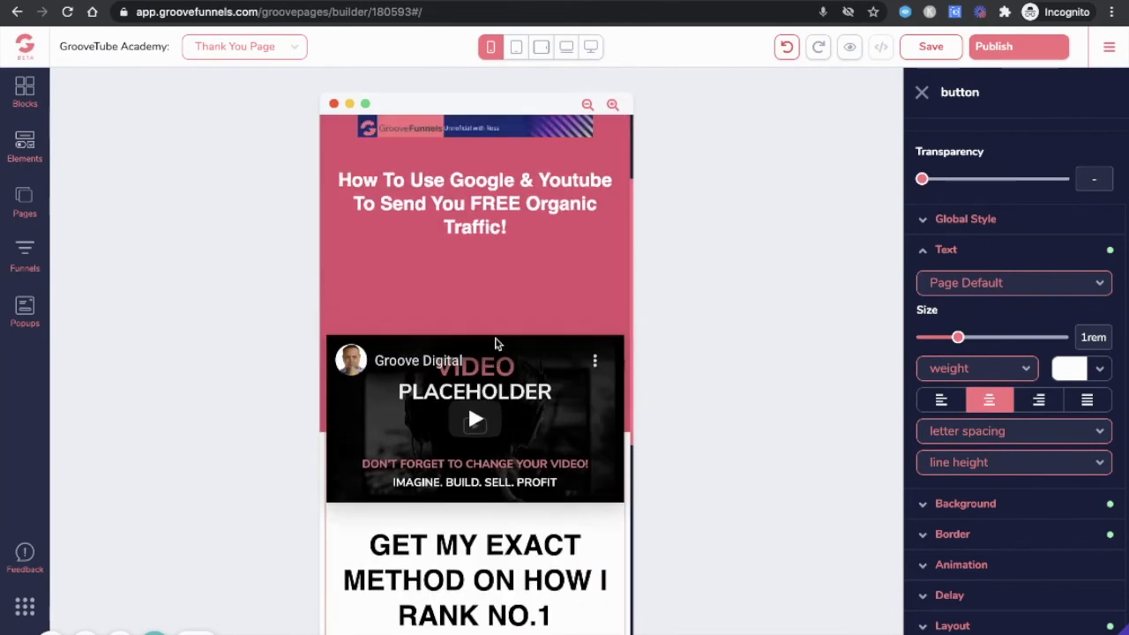
{"action": "scroll", "coordinate": [496, 344], "scroll_direction": "up", "scroll_amount": 1}
{"action": "left_click", "coordinate": [470, 411]}
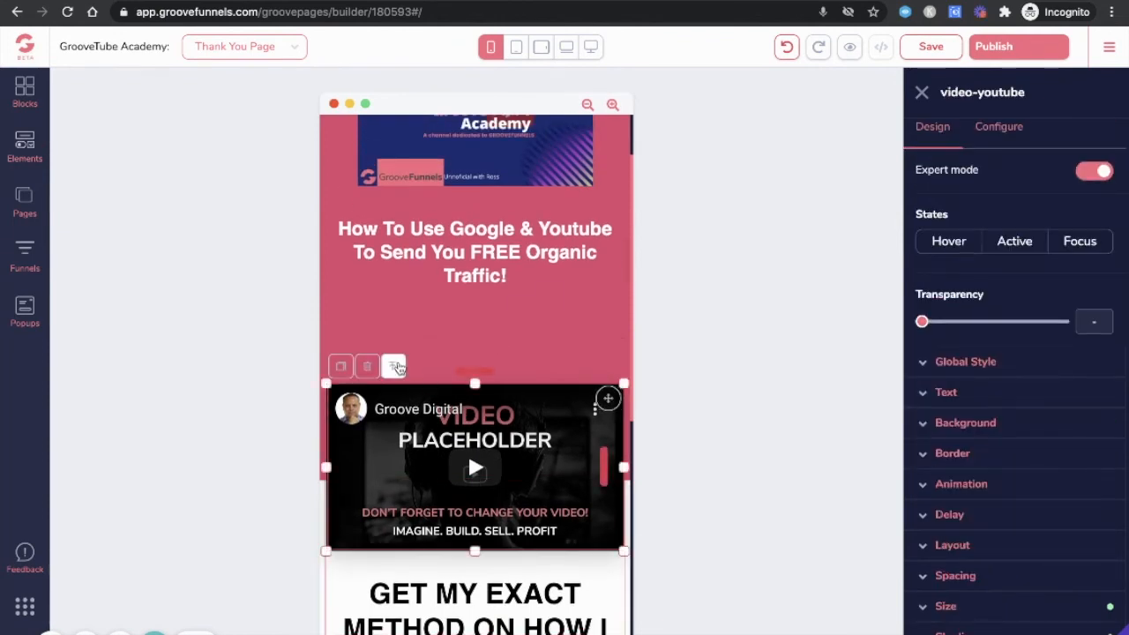
{"action": "left_click", "coordinate": [396, 367]}
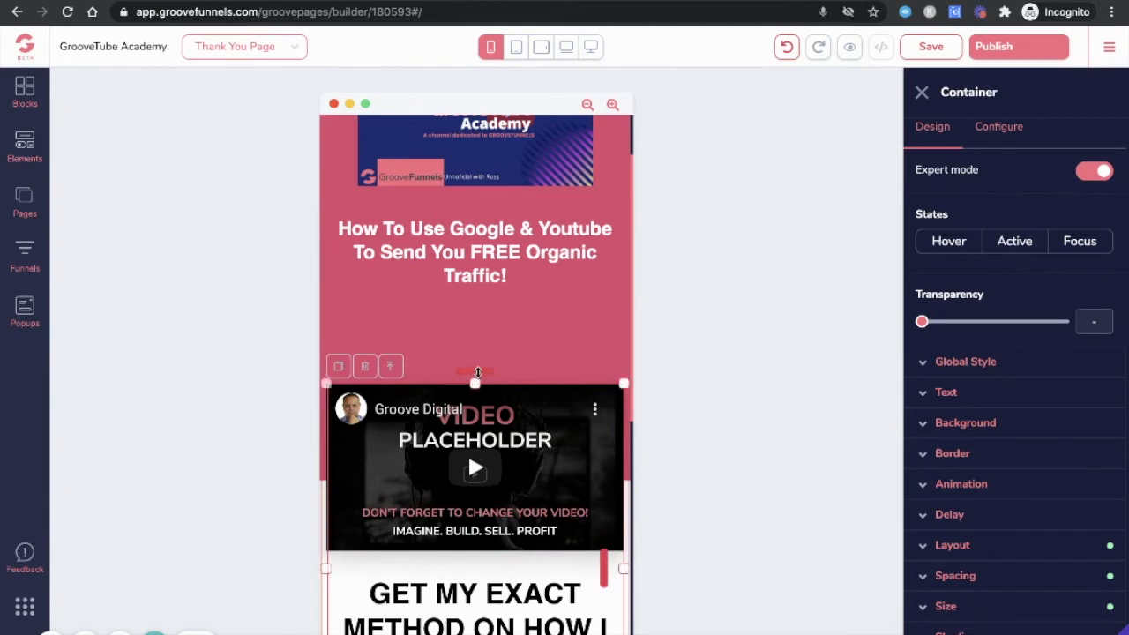
{"action": "left_click_drag", "start_coordinate": [477, 372], "coordinate": [514, 152]}
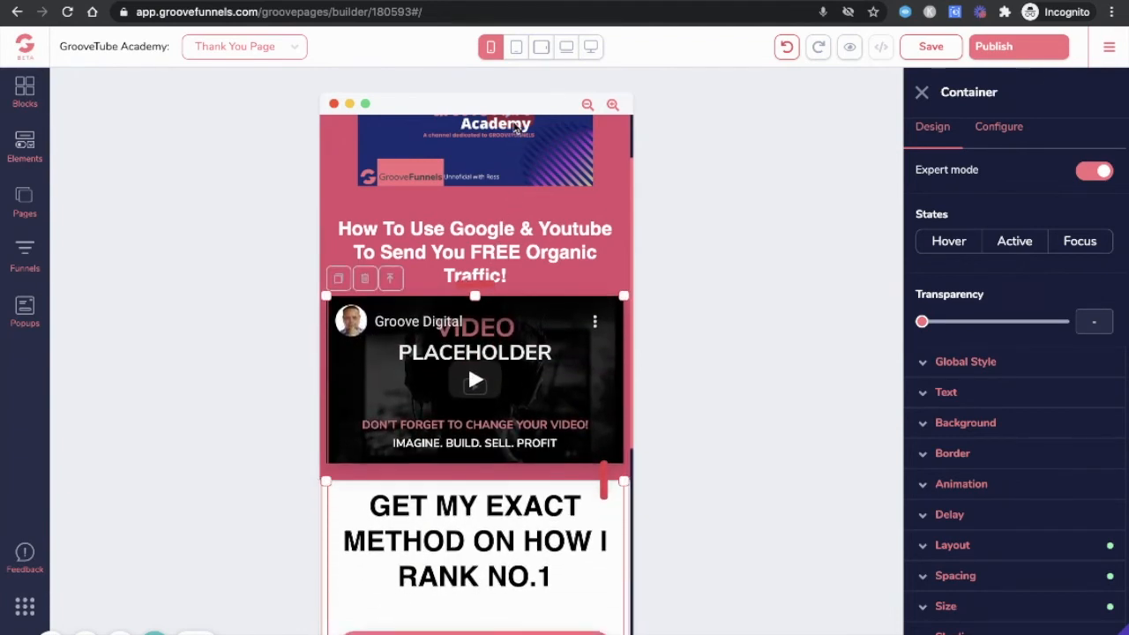
{"action": "scroll", "coordinate": [466, 446], "scroll_direction": "down", "scroll_amount": 4}
{"action": "scroll", "coordinate": [465, 450], "scroll_direction": "up", "scroll_amount": 5}
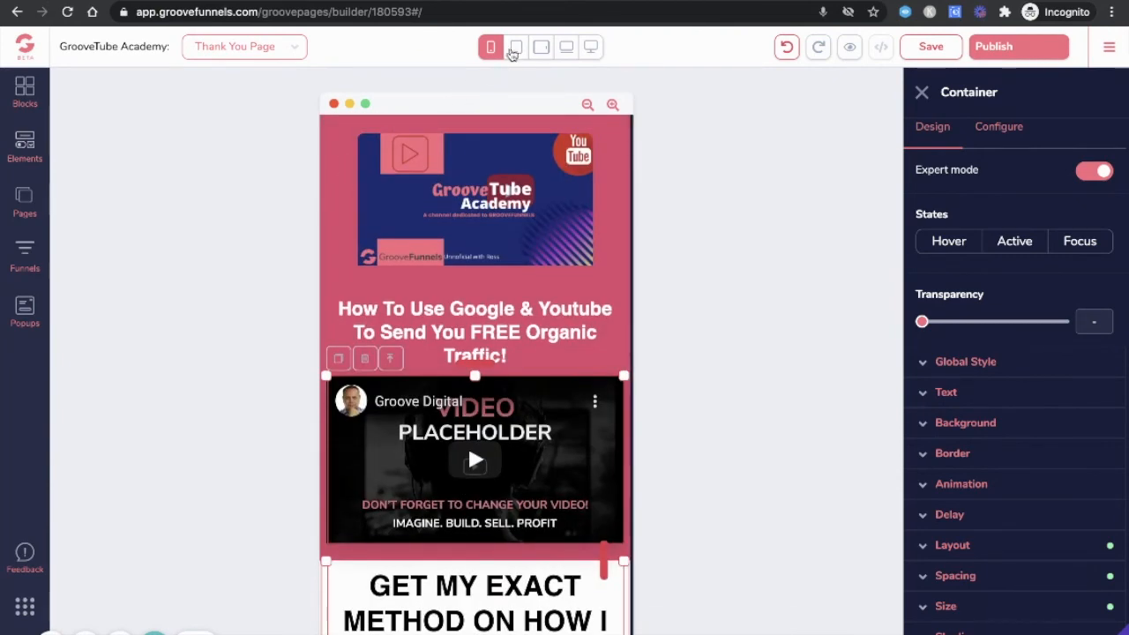
Step: Examine the Thank You page at portrait tablet, landscape tablet, laptop and desktop sizes for layout changes
{"action": "left_click", "coordinate": [516, 46]}
{"action": "scroll", "coordinate": [525, 254], "scroll_direction": "down", "scroll_amount": 4}
{"action": "scroll", "coordinate": [525, 254], "scroll_direction": "down", "scroll_amount": 4}
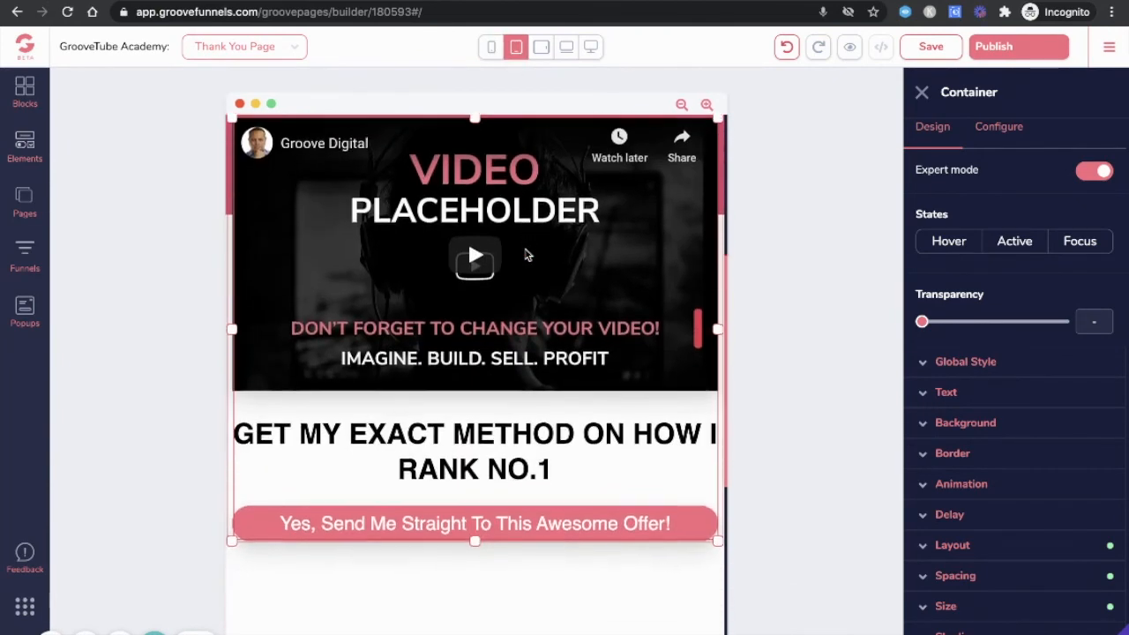
{"action": "scroll", "coordinate": [527, 252], "scroll_direction": "up", "scroll_amount": 8}
{"action": "left_click", "coordinate": [541, 46]}
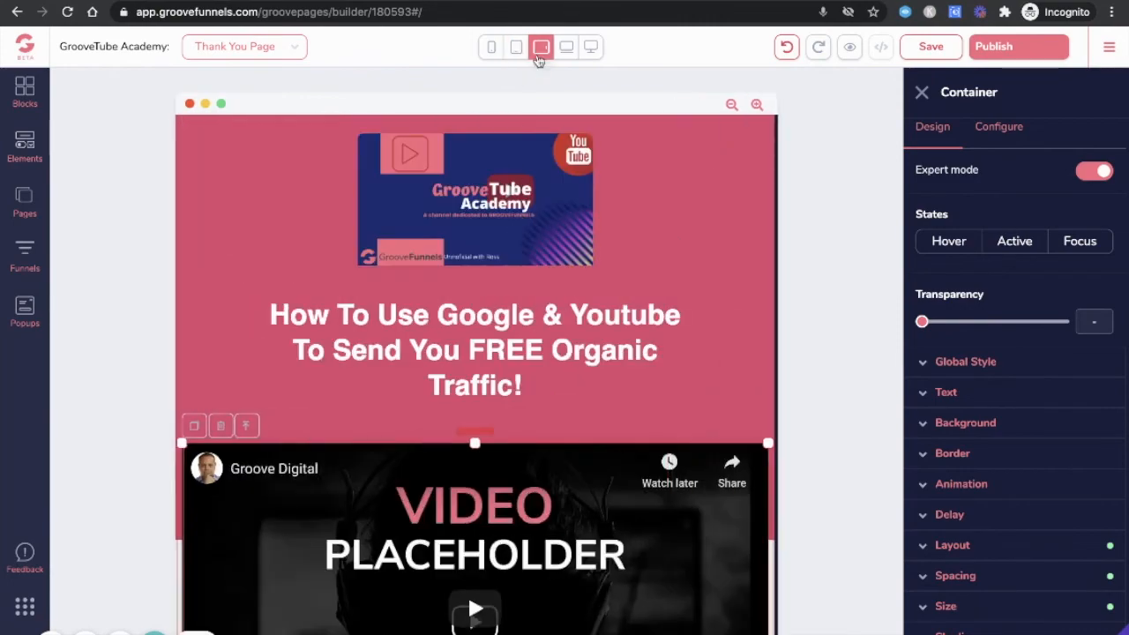
{"action": "scroll", "coordinate": [494, 335], "scroll_direction": "down", "scroll_amount": 6}
{"action": "scroll", "coordinate": [547, 265], "scroll_direction": "up", "scroll_amount": 8}
{"action": "left_click", "coordinate": [566, 47]}
{"action": "scroll", "coordinate": [543, 292], "scroll_direction": "down", "scroll_amount": 6}
{"action": "scroll", "coordinate": [544, 291], "scroll_direction": "up", "scroll_amount": 8}
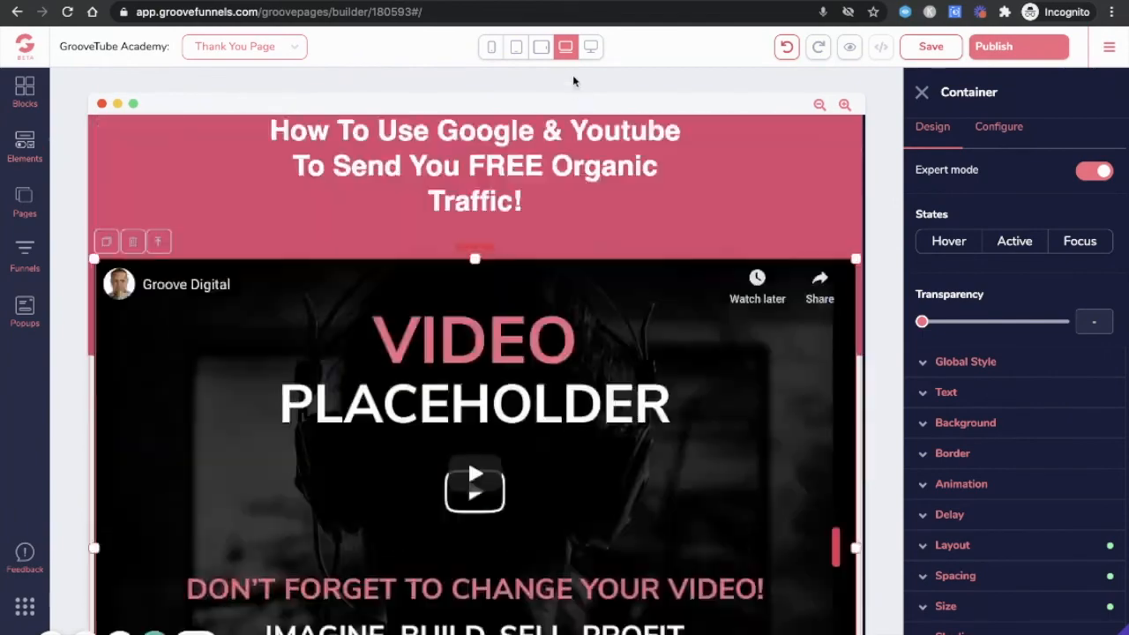
{"action": "left_click", "coordinate": [591, 47]}
{"action": "scroll", "coordinate": [593, 256], "scroll_direction": "down", "scroll_amount": 1}
{"action": "scroll", "coordinate": [593, 257], "scroll_direction": "down", "scroll_amount": 6}
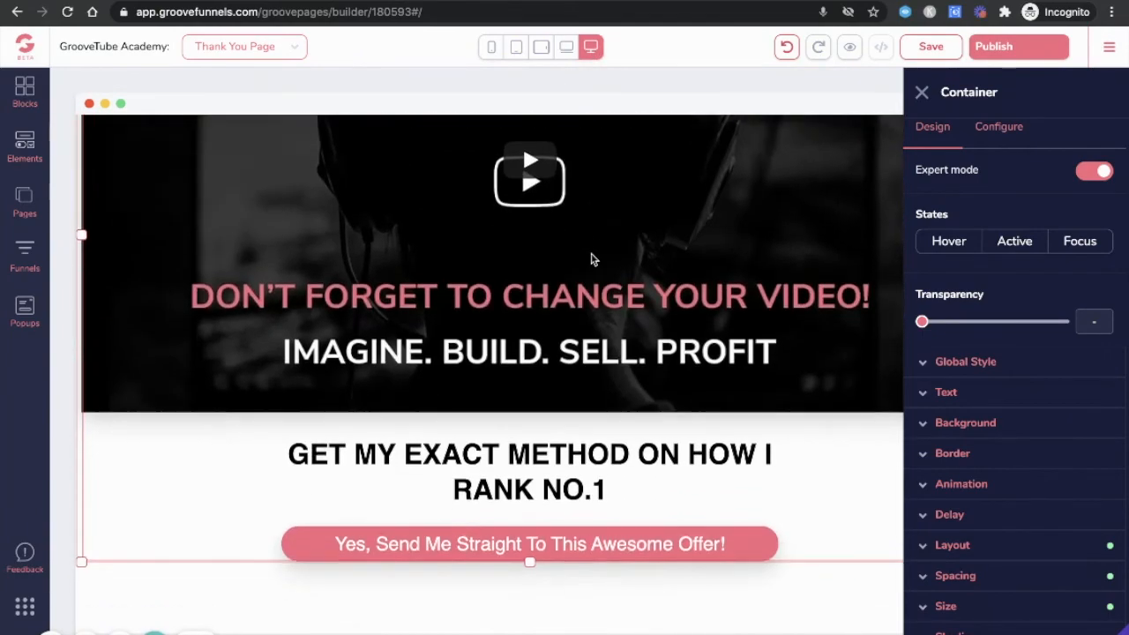
{"action": "scroll", "coordinate": [593, 257], "scroll_direction": "up", "scroll_amount": 6}
{"action": "scroll", "coordinate": [591, 261], "scroll_direction": "up", "scroll_amount": 3}
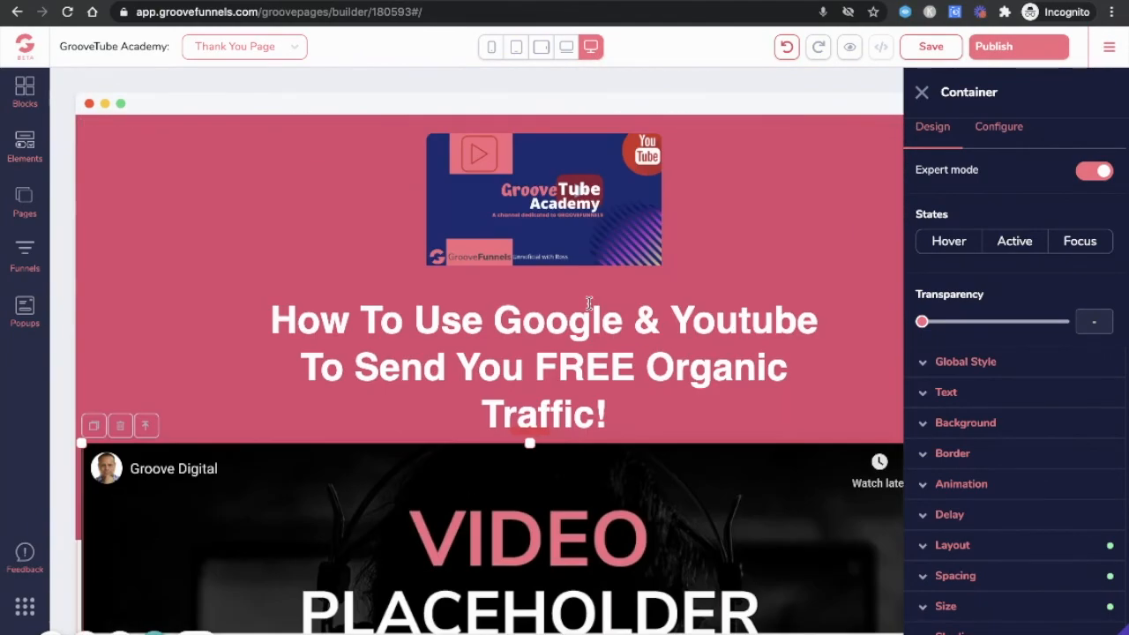
Step: Save and publish the Thank You page, closing the container settings
{"action": "left_click", "coordinate": [916, 54]}
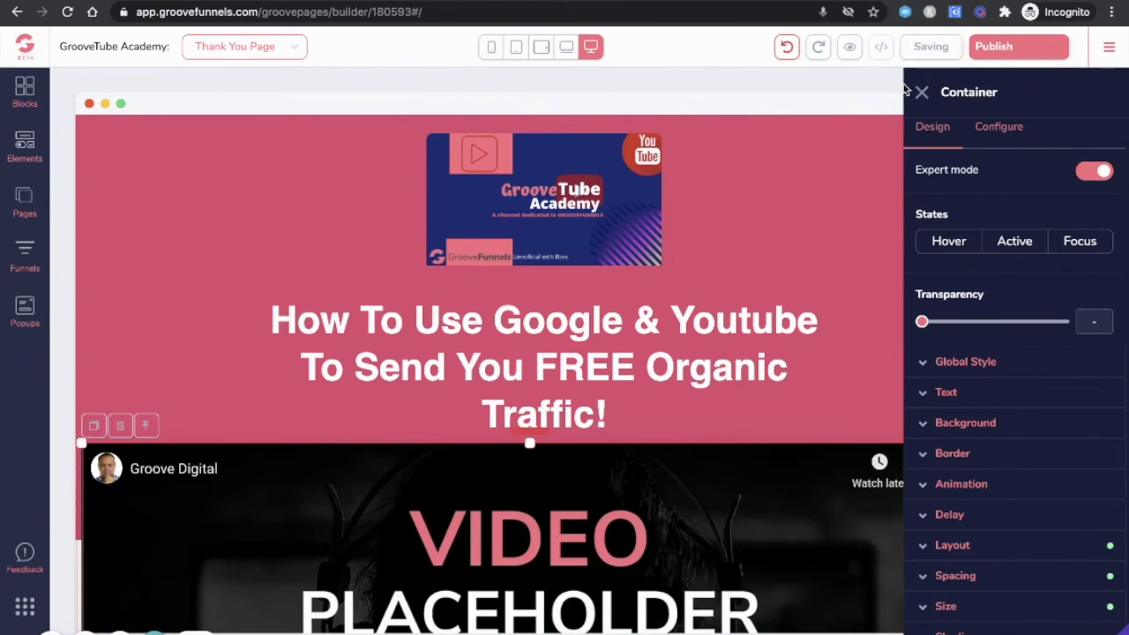
{"action": "left_click", "coordinate": [1006, 55]}
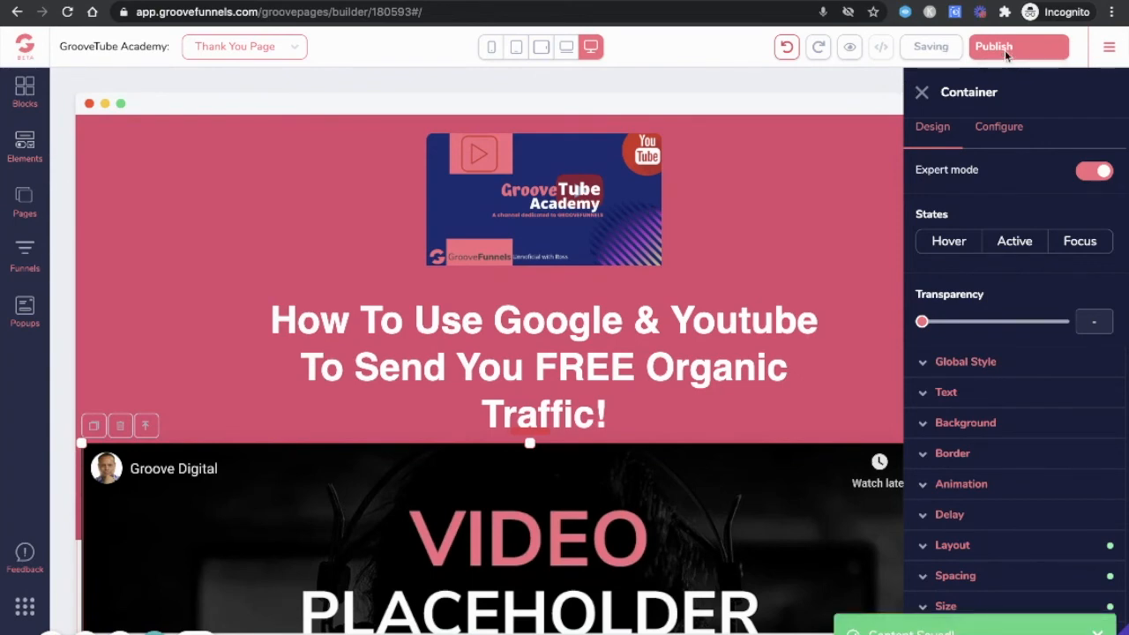
{"action": "left_click", "coordinate": [922, 93]}
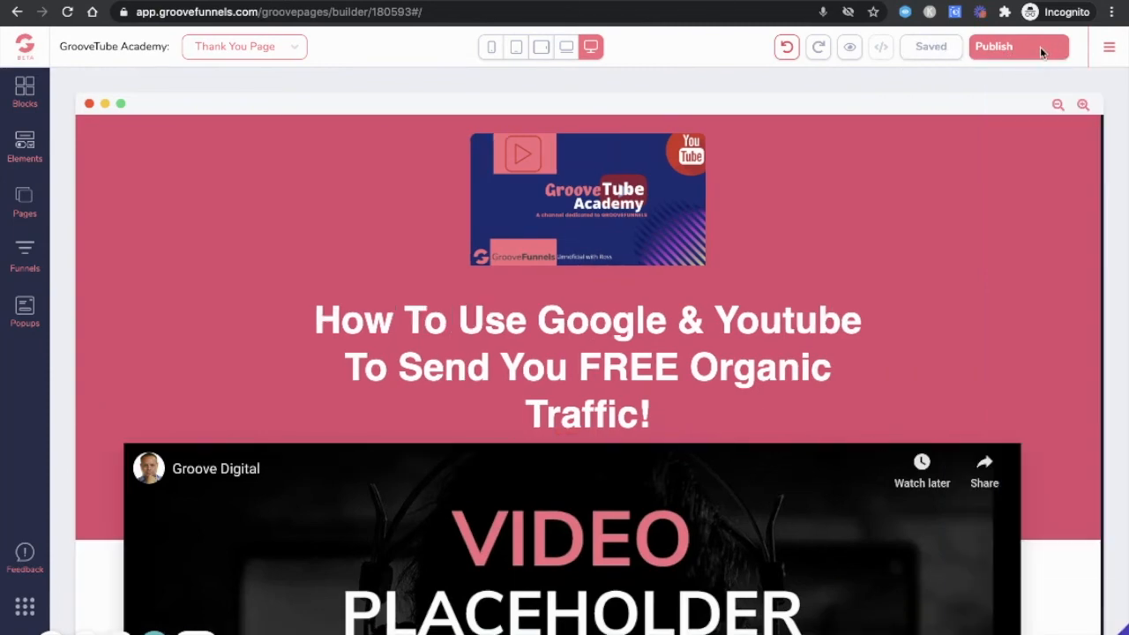
{"action": "left_click", "coordinate": [1040, 46]}
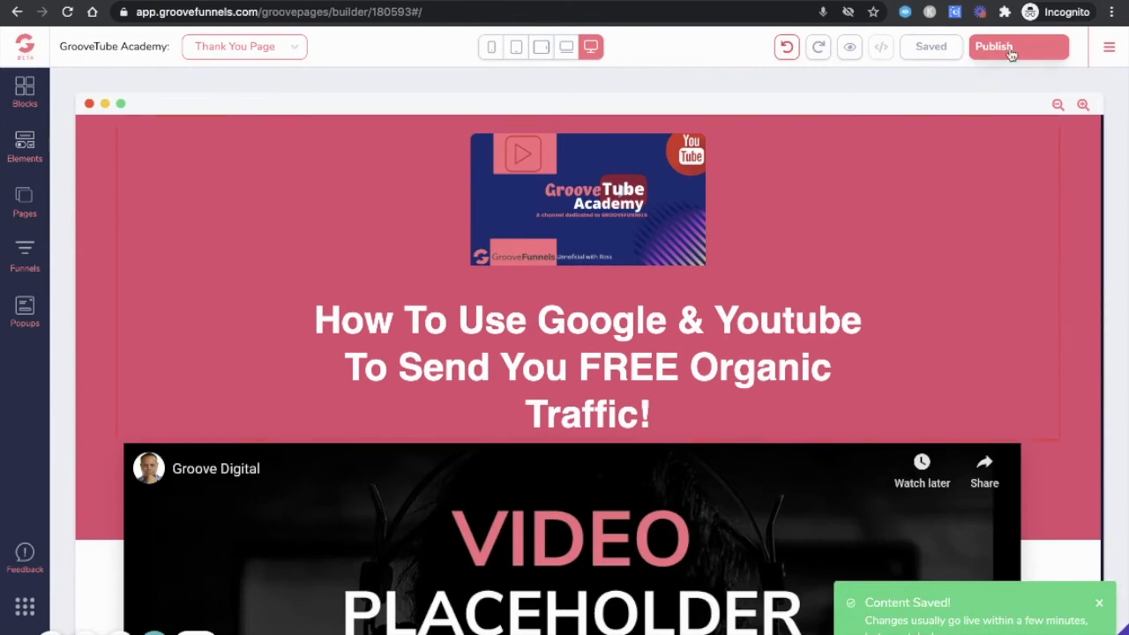
{"action": "left_click", "coordinate": [1010, 49]}
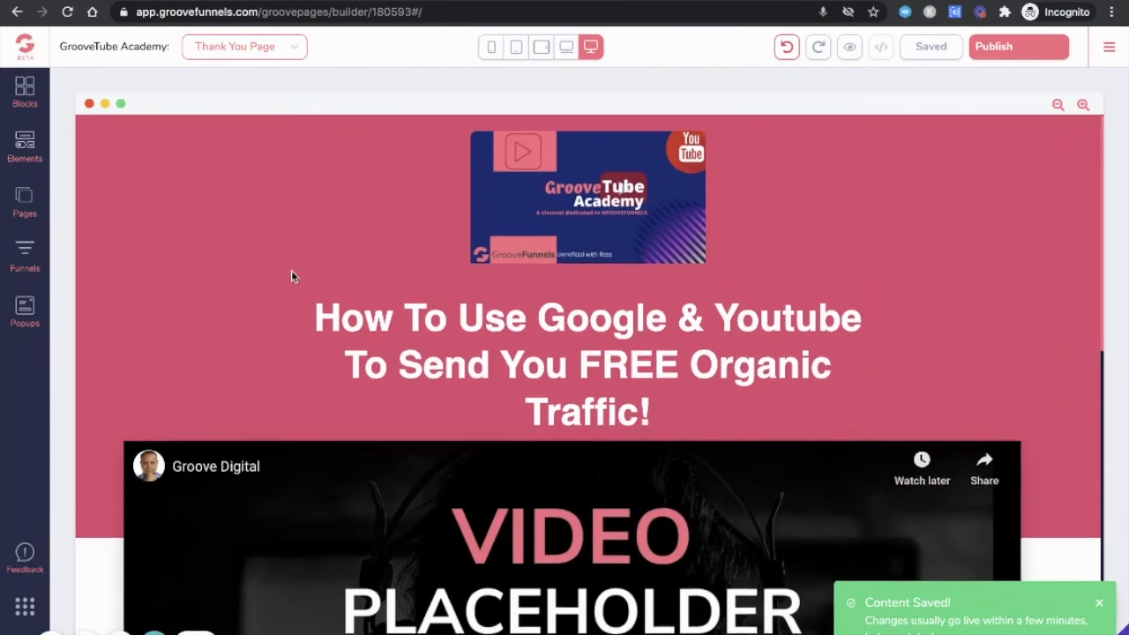
Step: Review the finished Thank You page in the desktop layout from the header to the offer button
{"action": "scroll", "coordinate": [291, 274], "scroll_direction": "down", "scroll_amount": 3}
{"action": "scroll", "coordinate": [378, 309], "scroll_direction": "up", "scroll_amount": 3}
{"action": "scroll", "coordinate": [378, 309], "scroll_direction": "down", "scroll_amount": 5}
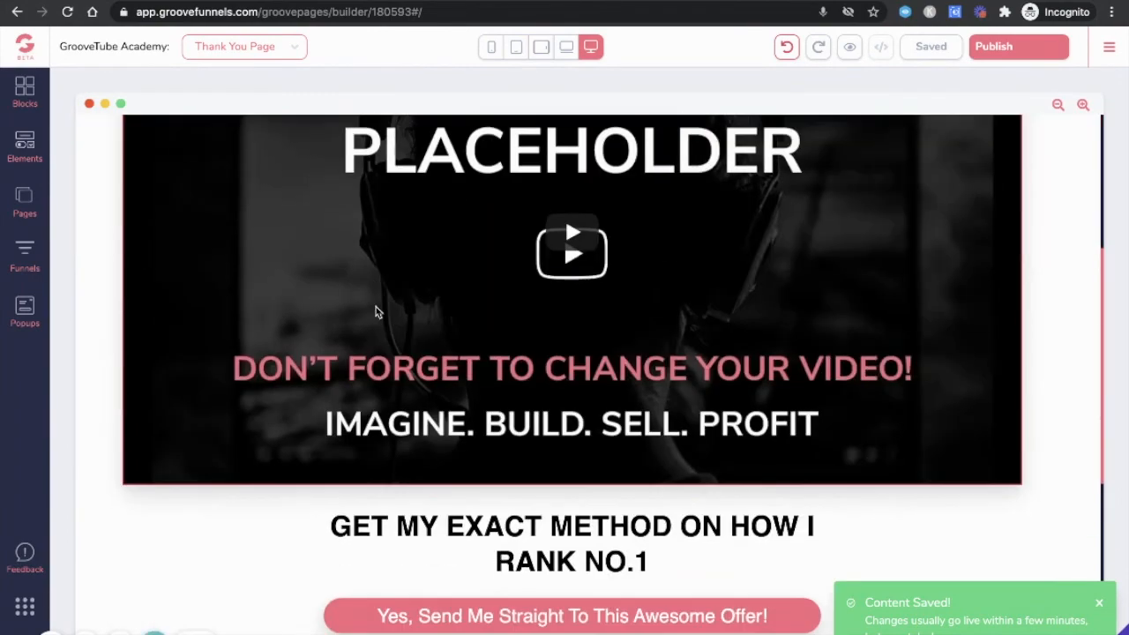
{"action": "scroll", "coordinate": [378, 311], "scroll_direction": "down", "scroll_amount": 1}
{"action": "scroll", "coordinate": [376, 313], "scroll_direction": "down", "scroll_amount": 2}
{"action": "scroll", "coordinate": [376, 313], "scroll_direction": "up", "scroll_amount": 4}
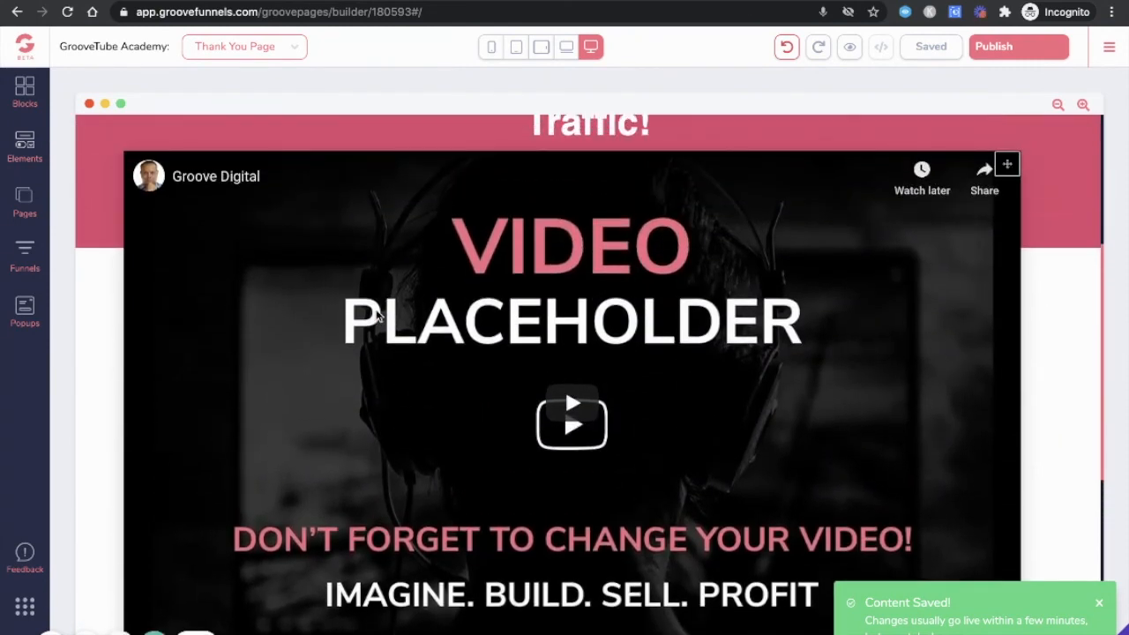
{"action": "scroll", "coordinate": [277, 308], "scroll_direction": "up", "scroll_amount": 3}
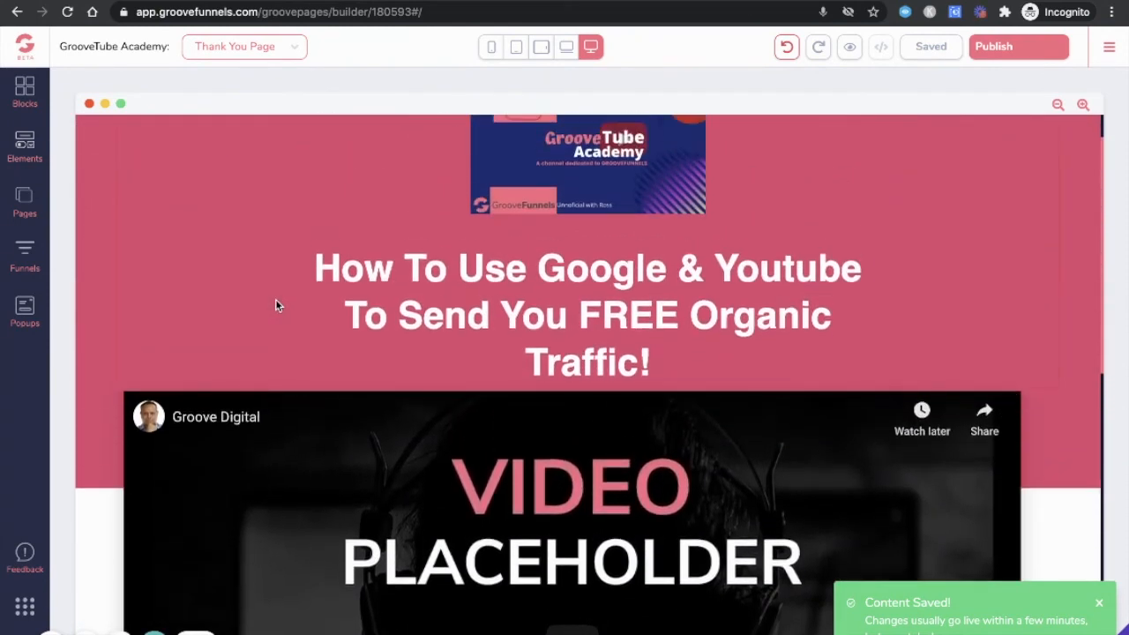
{"action": "scroll", "coordinate": [275, 305], "scroll_direction": "up", "scroll_amount": 1}
Step: Open the FREE YouTube & Google Organic Traffic page from Funnel 1 and examine its email opt-in form
{"action": "left_click", "coordinate": [21, 251]}
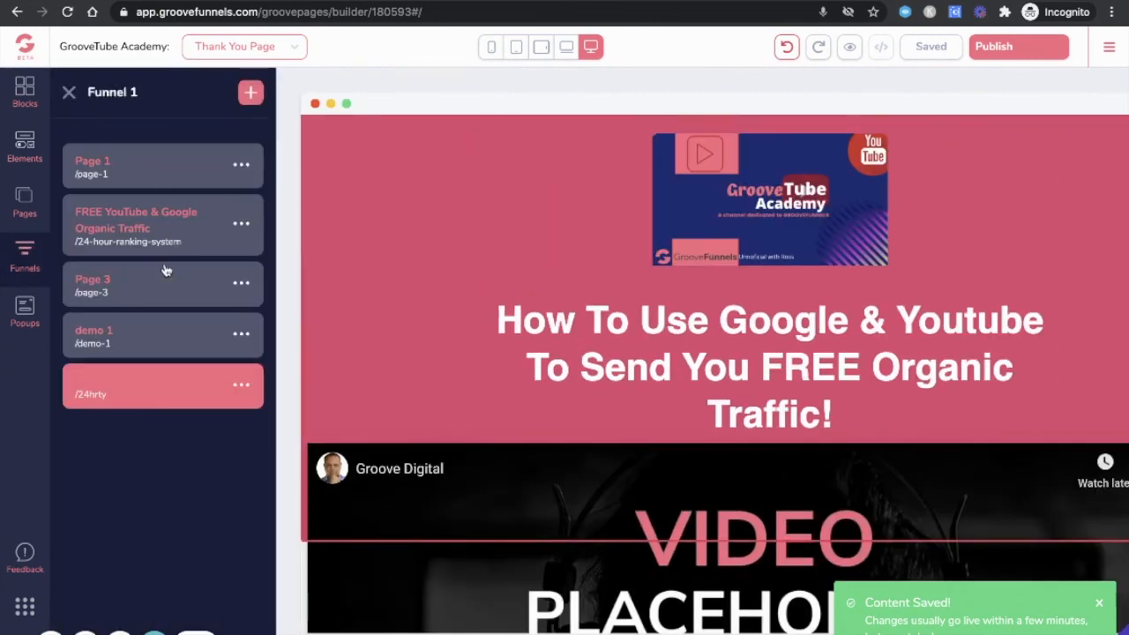
{"action": "left_click", "coordinate": [146, 214]}
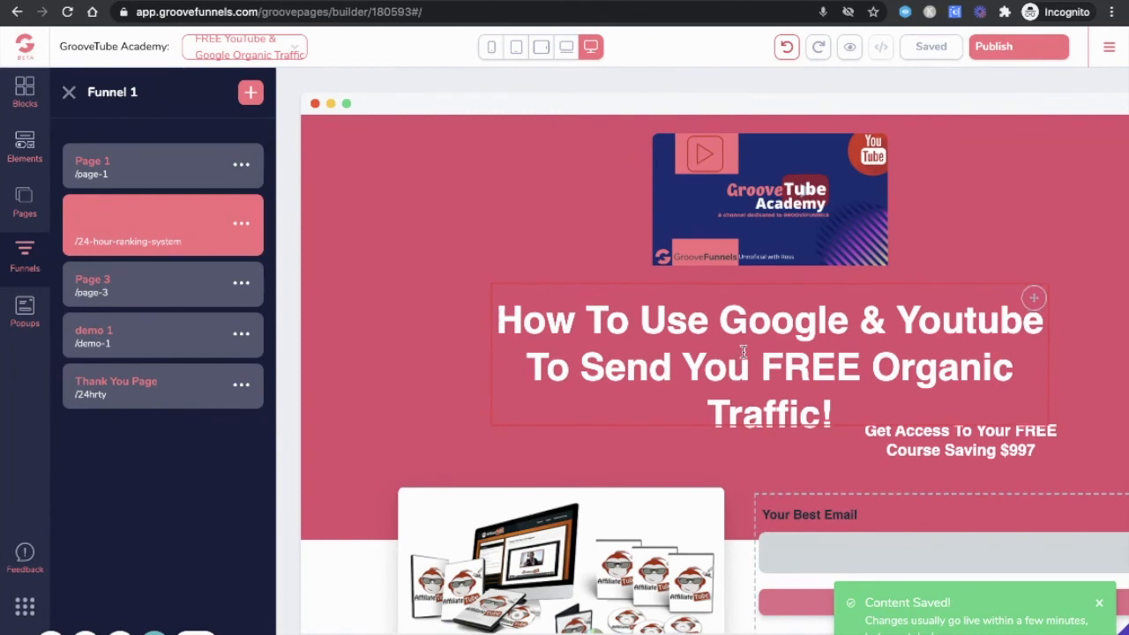
{"action": "scroll", "coordinate": [744, 354], "scroll_direction": "down", "scroll_amount": 2}
{"action": "scroll", "coordinate": [744, 357], "scroll_direction": "up", "scroll_amount": 2}
{"action": "scroll", "coordinate": [744, 356], "scroll_direction": "down", "scroll_amount": 1}
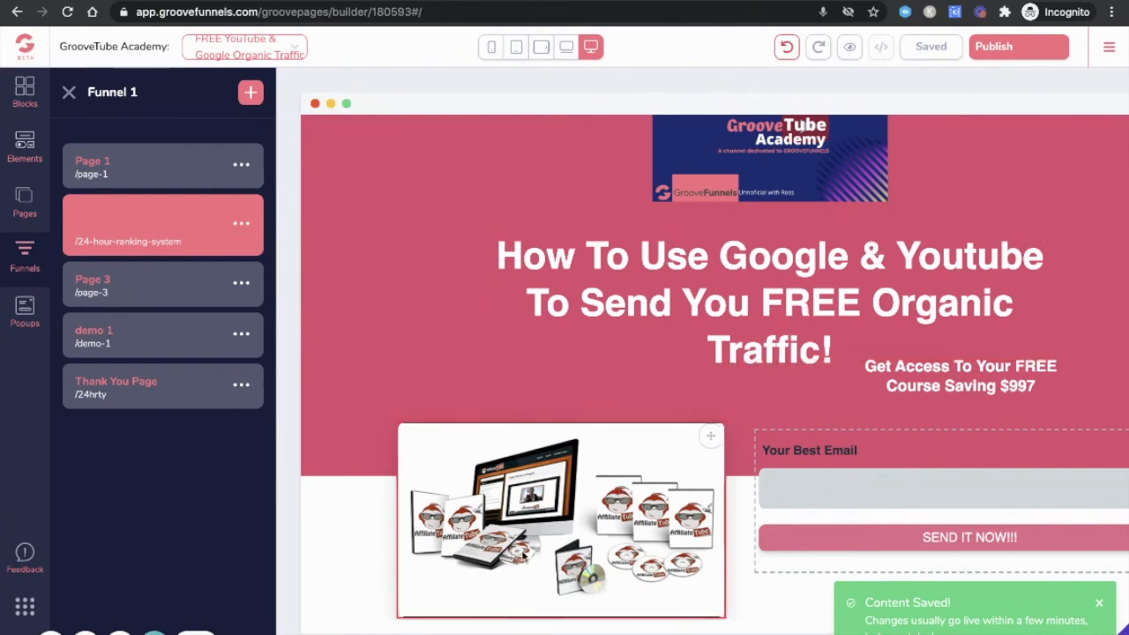
{"action": "scroll", "coordinate": [505, 499], "scroll_direction": "down", "scroll_amount": 1}
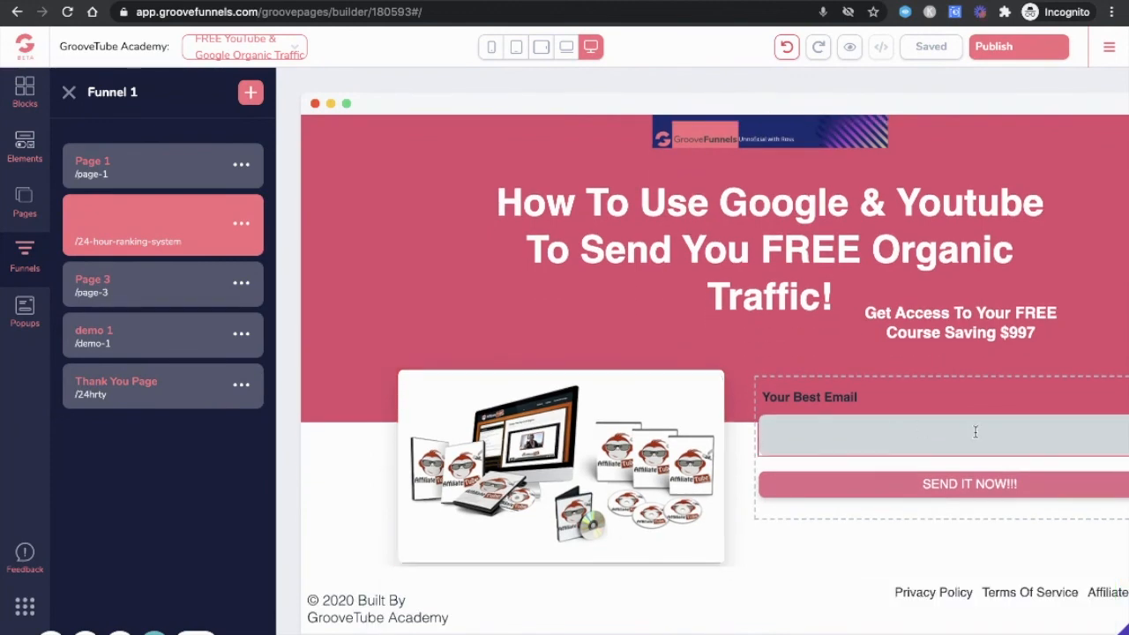
Step: Return to the Thank You page in Funnel 1 and review its video, heading and offer button
{"action": "left_click", "coordinate": [139, 385]}
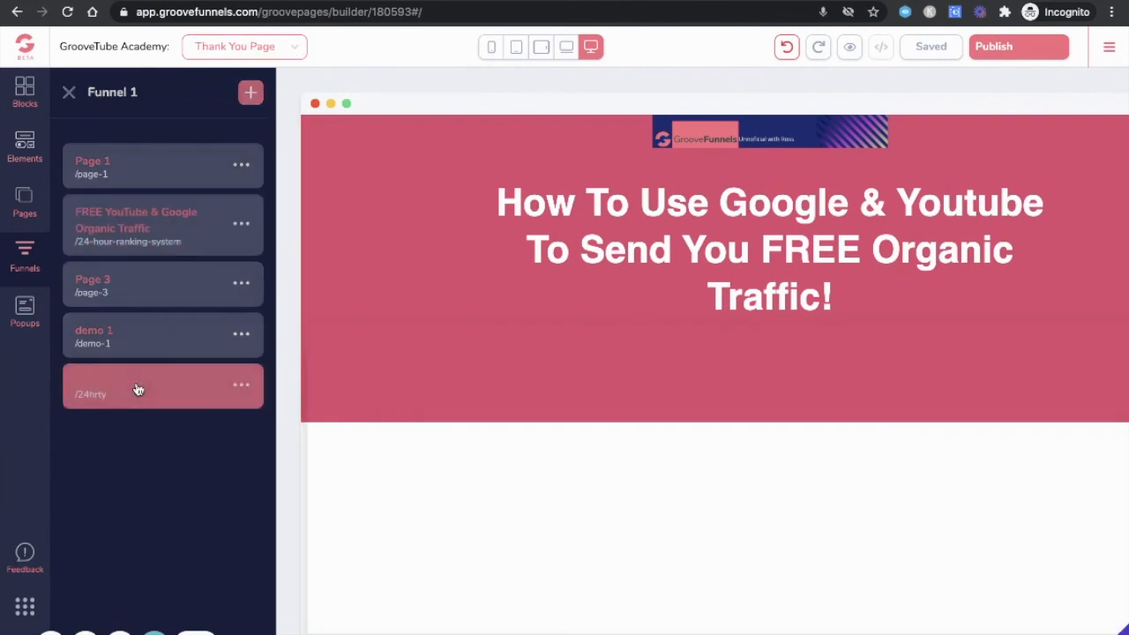
{"action": "scroll", "coordinate": [782, 356], "scroll_direction": "down", "scroll_amount": 4}
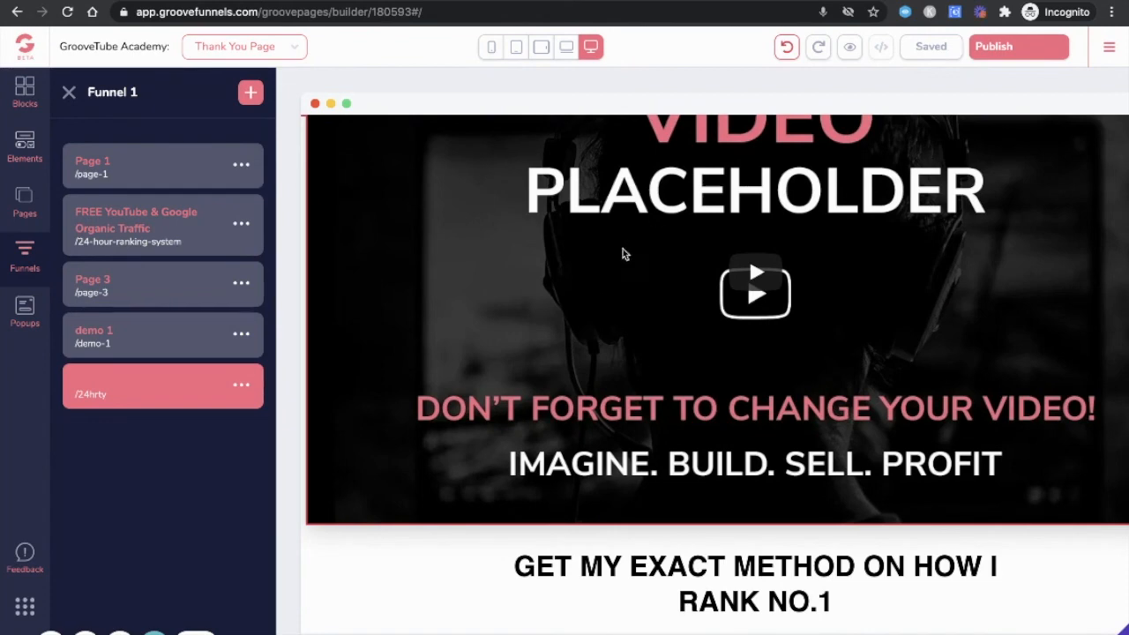
{"action": "scroll", "coordinate": [866, 279], "scroll_direction": "down", "scroll_amount": 1}
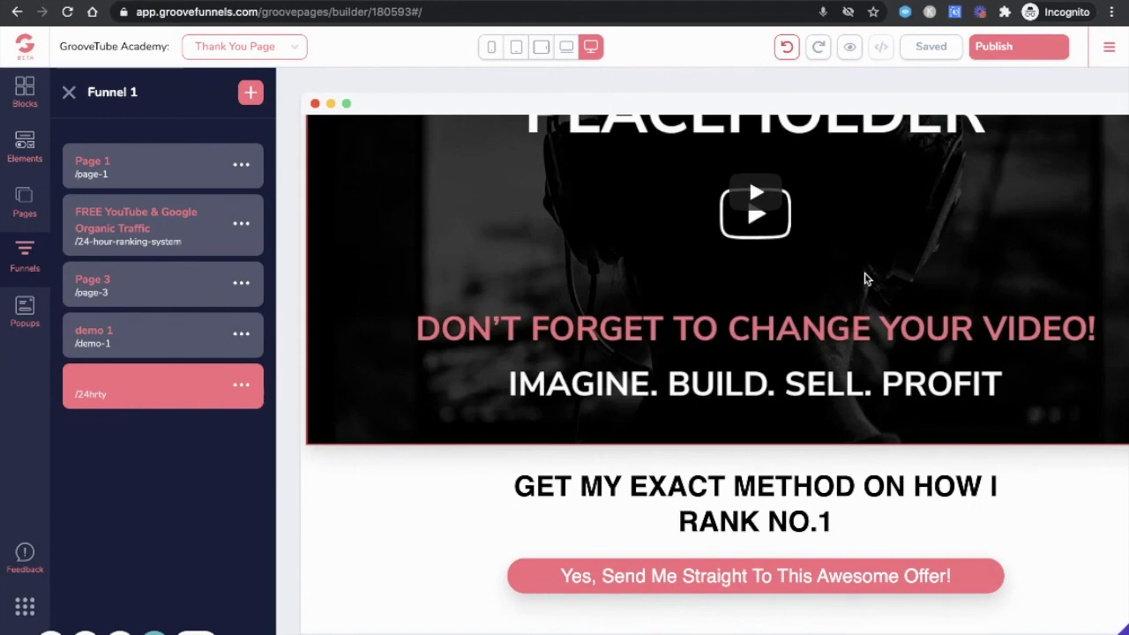
{"action": "scroll", "coordinate": [866, 279], "scroll_direction": "down", "scroll_amount": 2}
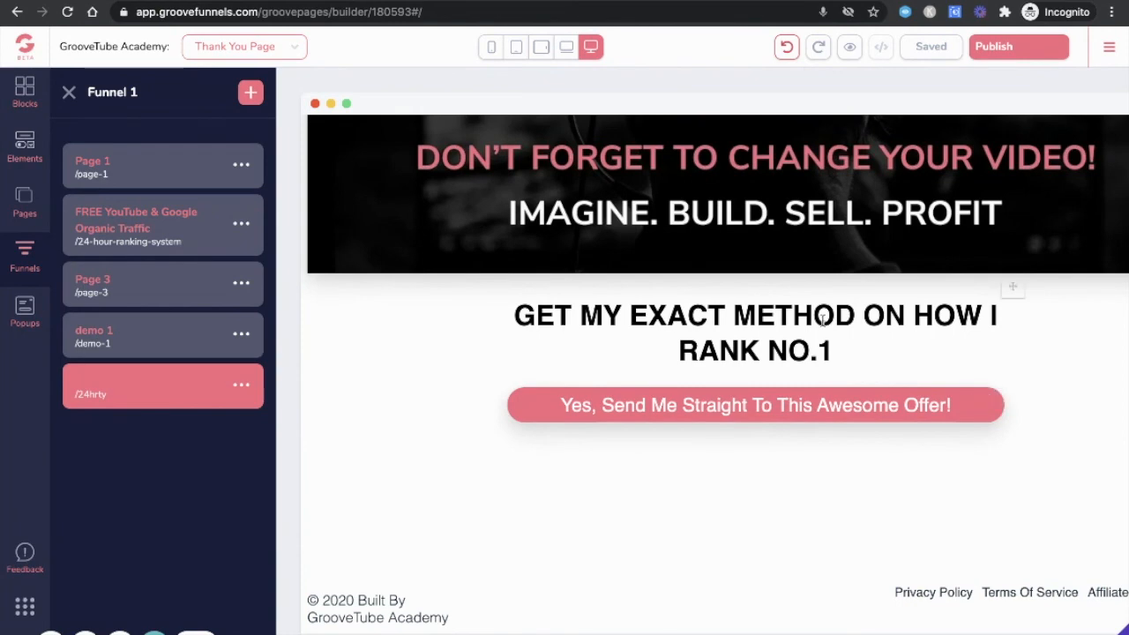
{"action": "scroll", "coordinate": [666, 413], "scroll_direction": "up", "scroll_amount": 4}
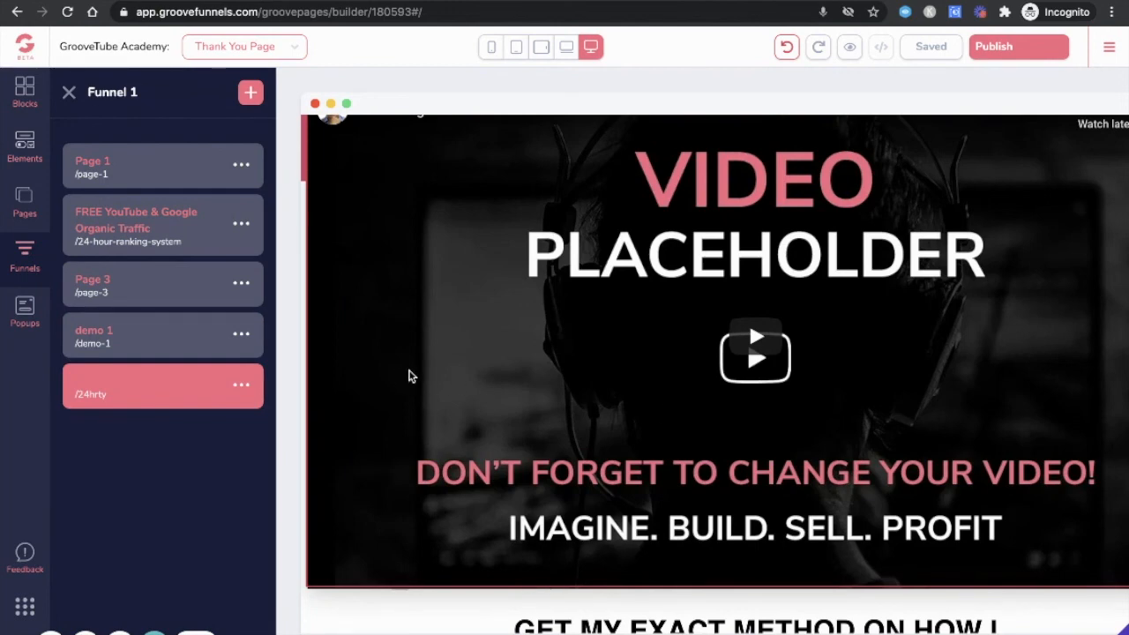
{"action": "scroll", "coordinate": [409, 377], "scroll_direction": "down", "scroll_amount": 5}
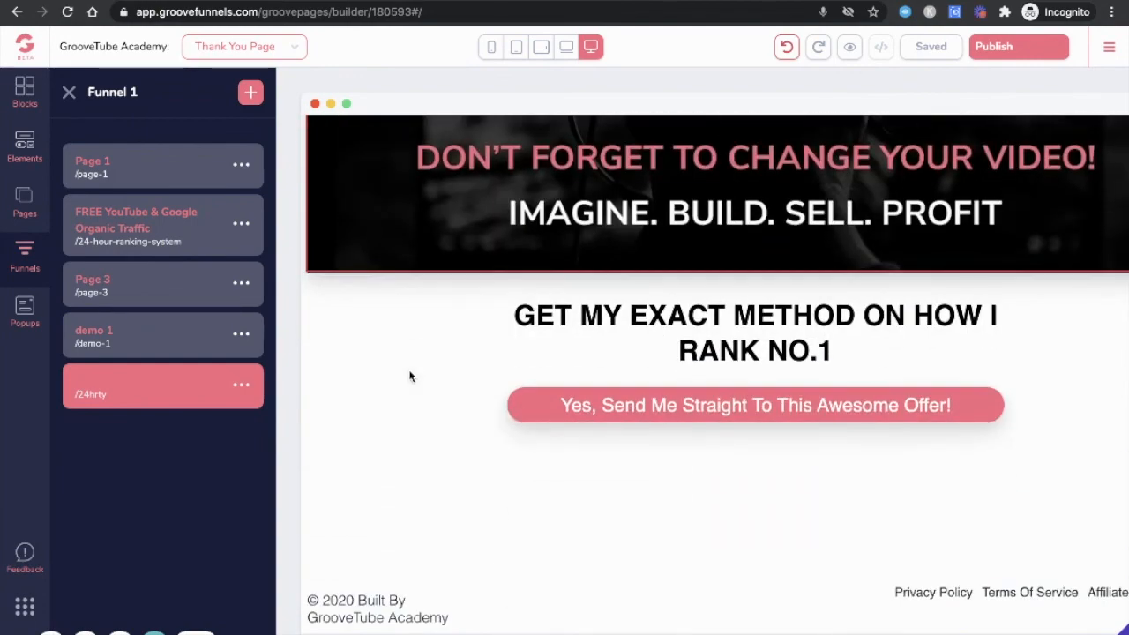
{"action": "scroll", "coordinate": [409, 377], "scroll_direction": "up", "scroll_amount": 6}
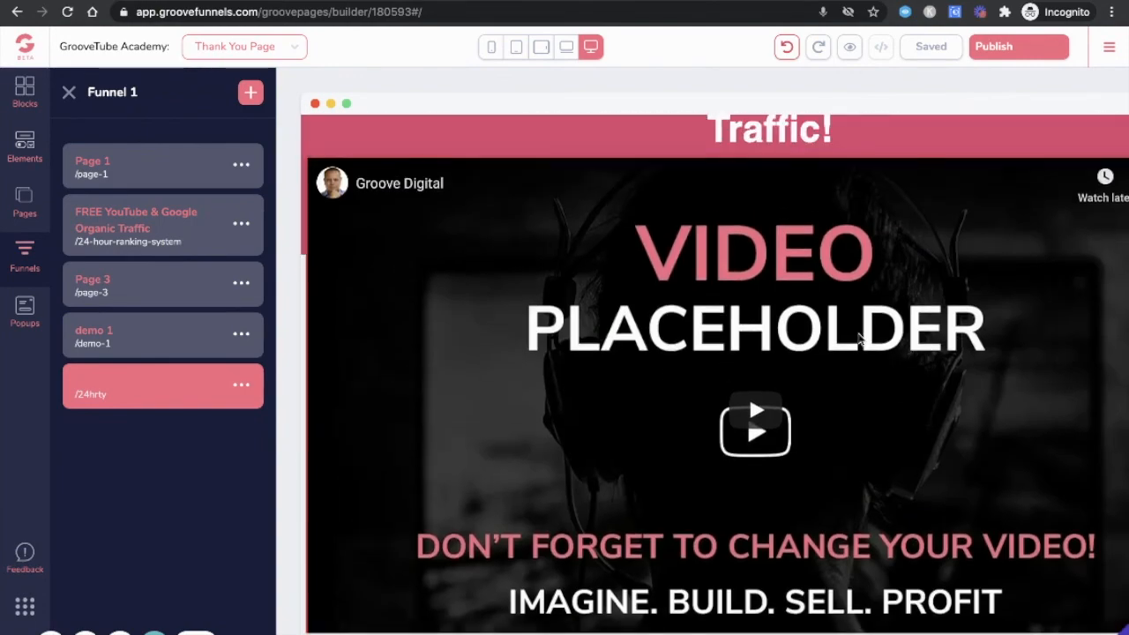
{"action": "scroll", "coordinate": [860, 340], "scroll_direction": "down", "scroll_amount": 4}
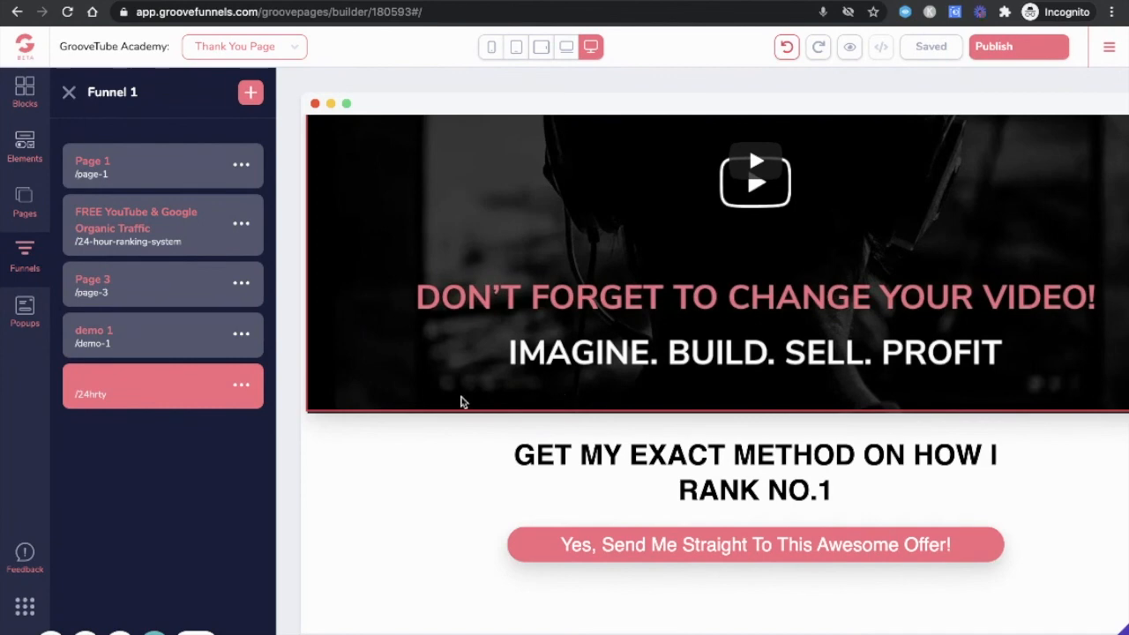
{"action": "scroll", "coordinate": [461, 402], "scroll_direction": "up", "scroll_amount": 8}
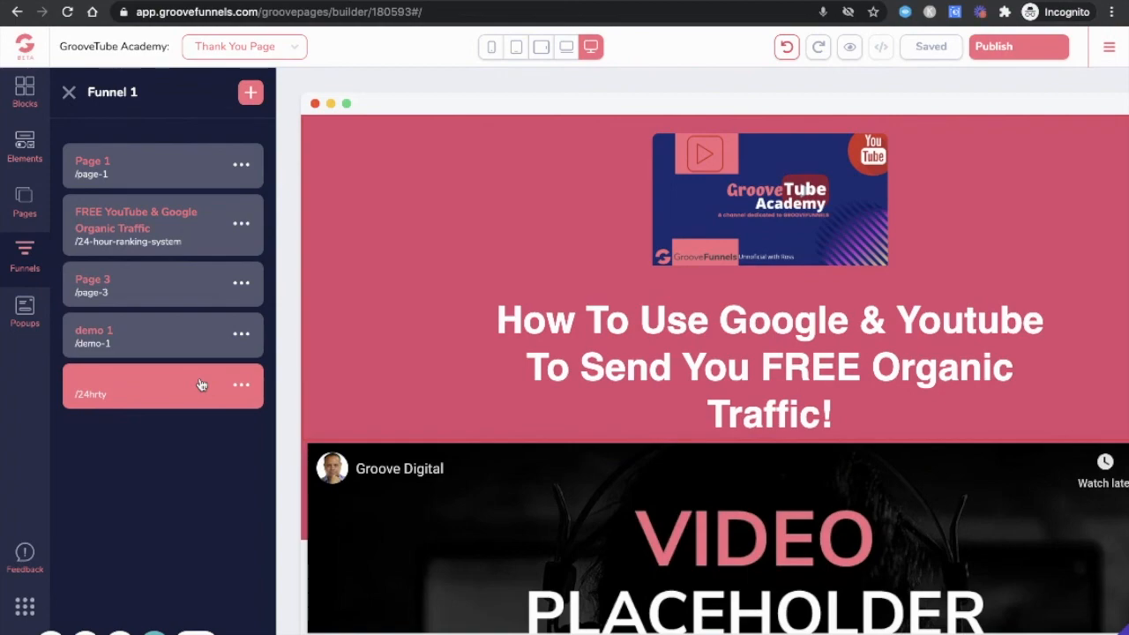
{"action": "scroll", "coordinate": [717, 378], "scroll_direction": "down", "scroll_amount": 4}
{"action": "scroll", "coordinate": [717, 377], "scroll_direction": "down", "scroll_amount": 4}
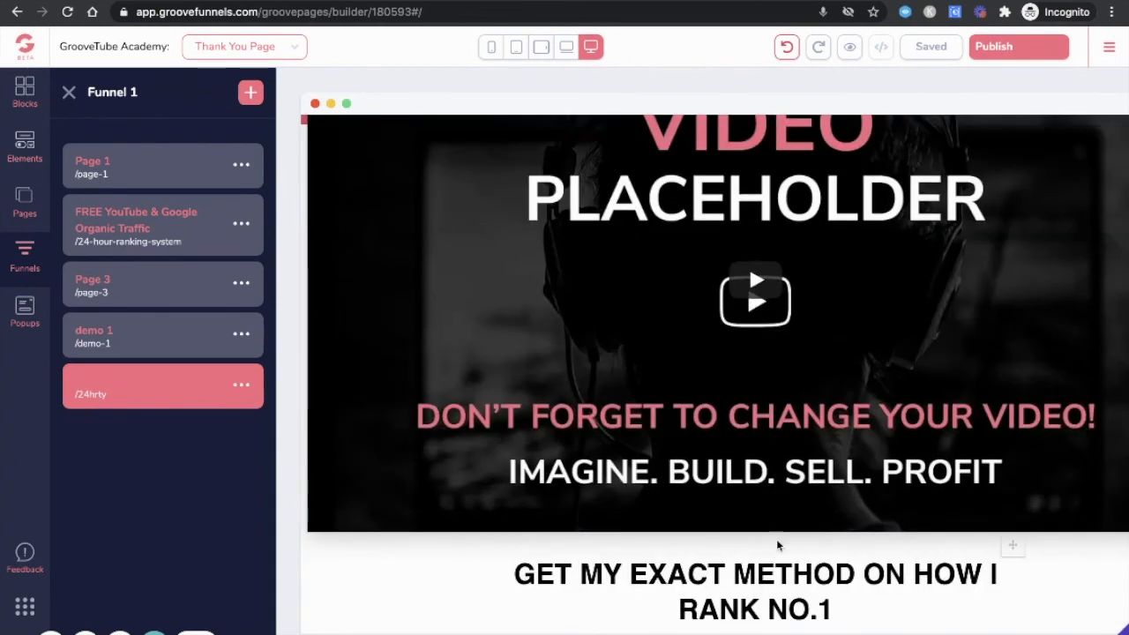
{"action": "scroll", "coordinate": [592, 494], "scroll_direction": "up", "scroll_amount": 5}
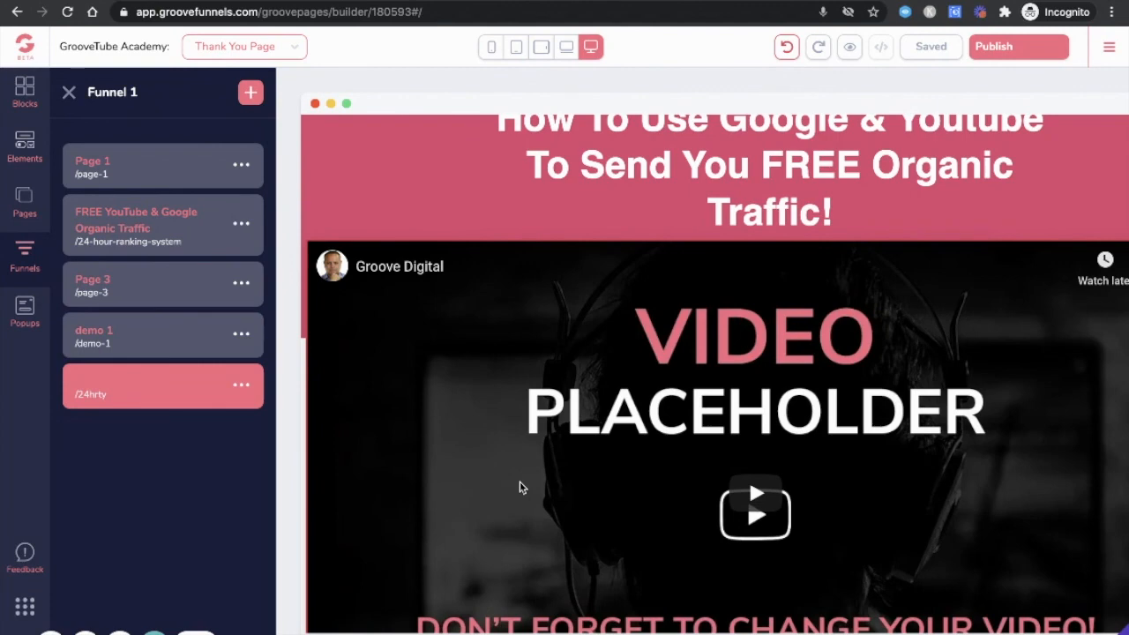
{"action": "scroll", "coordinate": [521, 488], "scroll_direction": "up", "scroll_amount": 3}
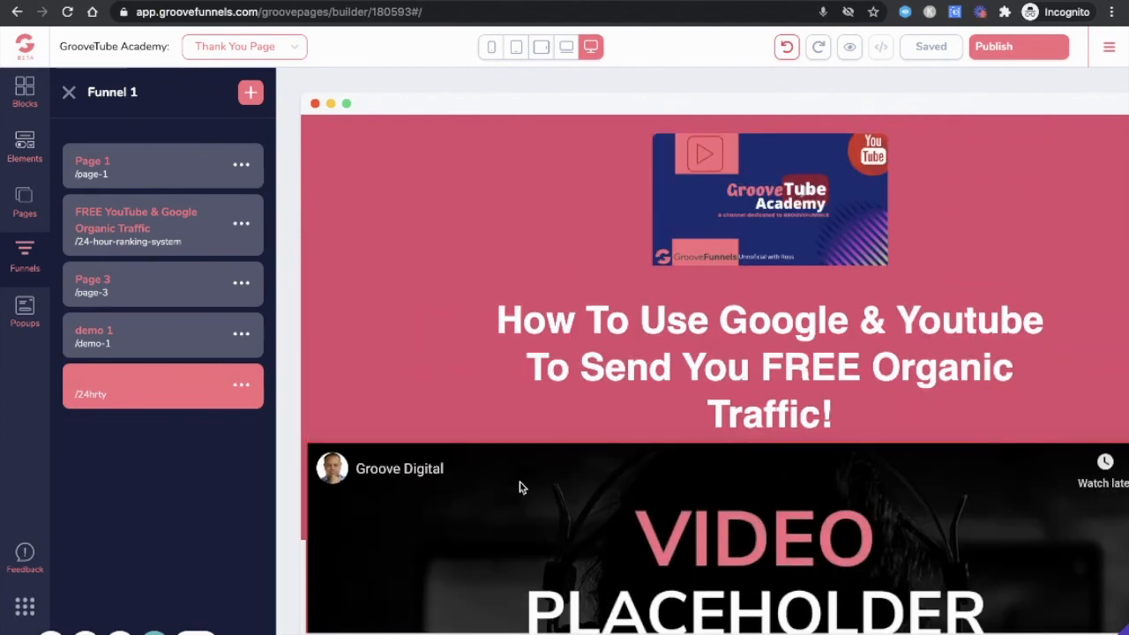